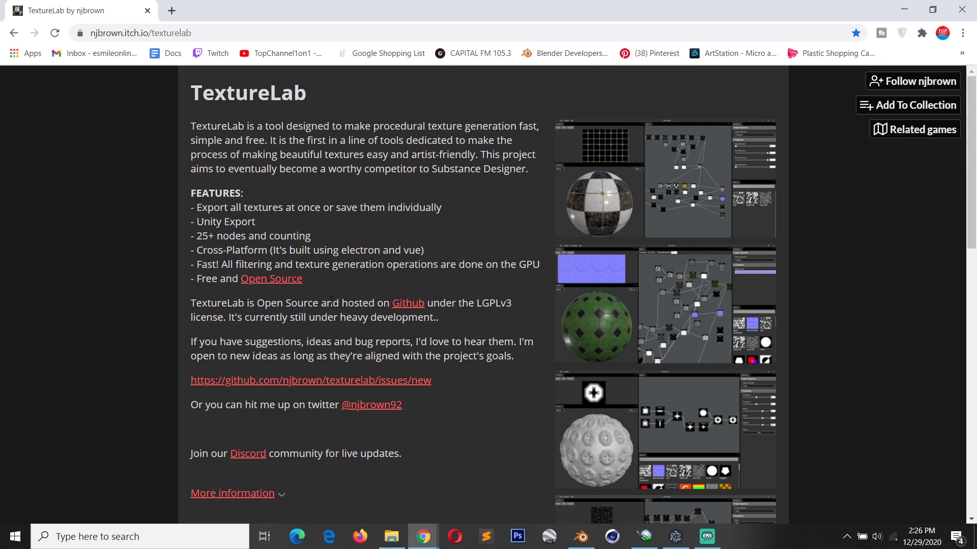
Look briefly at the TextureLab window and review the available downloads on its itch.io page.
left_click(676, 537)
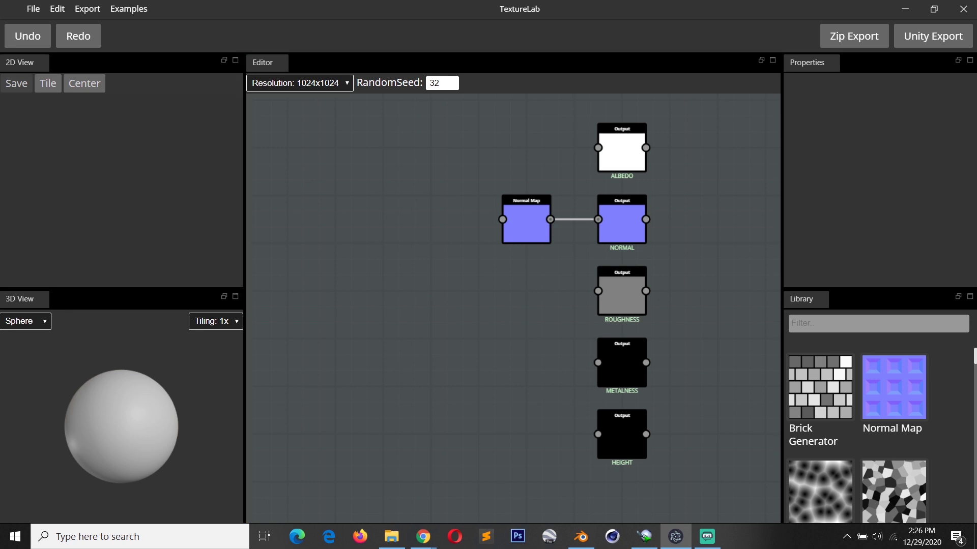
left_click(907, 15)
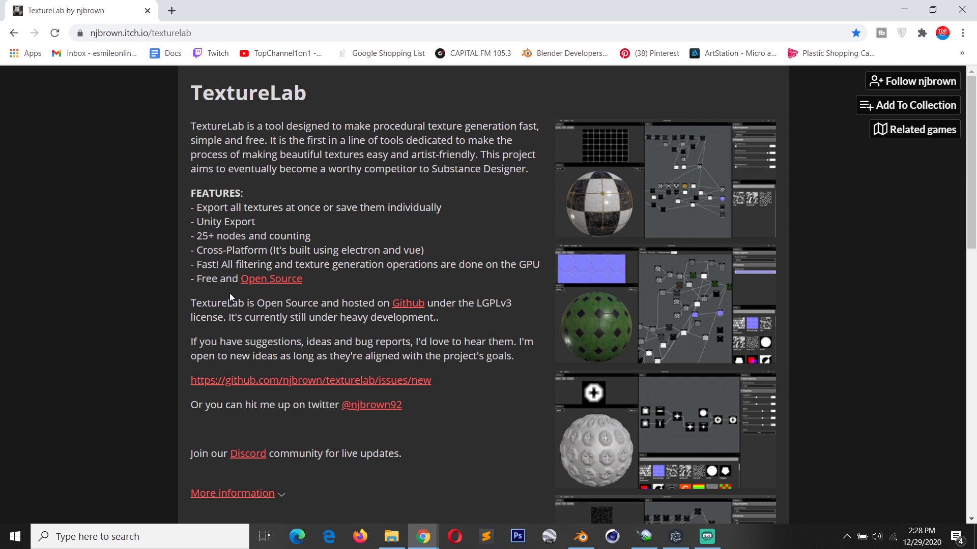
scroll(322, 93, "down", 7)
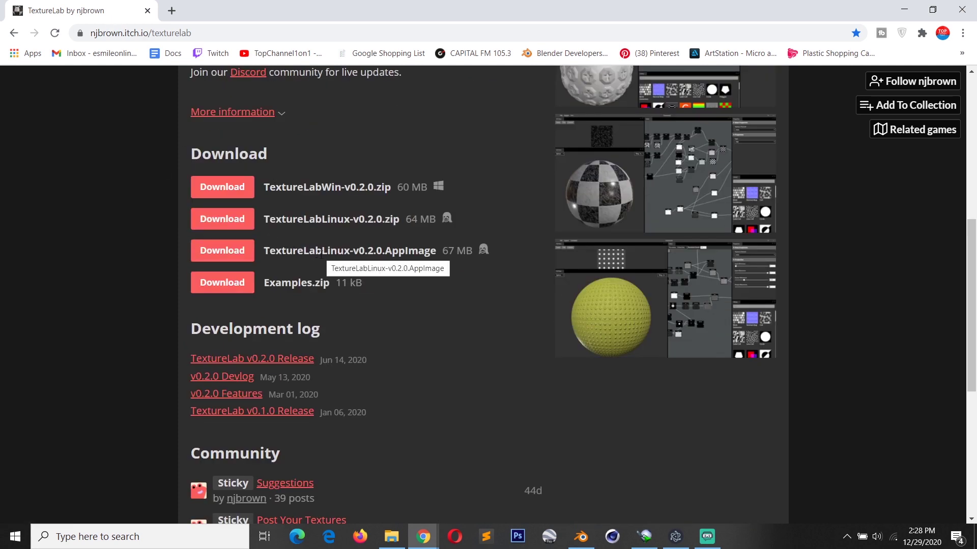
scroll(157, 274, "up", 7)
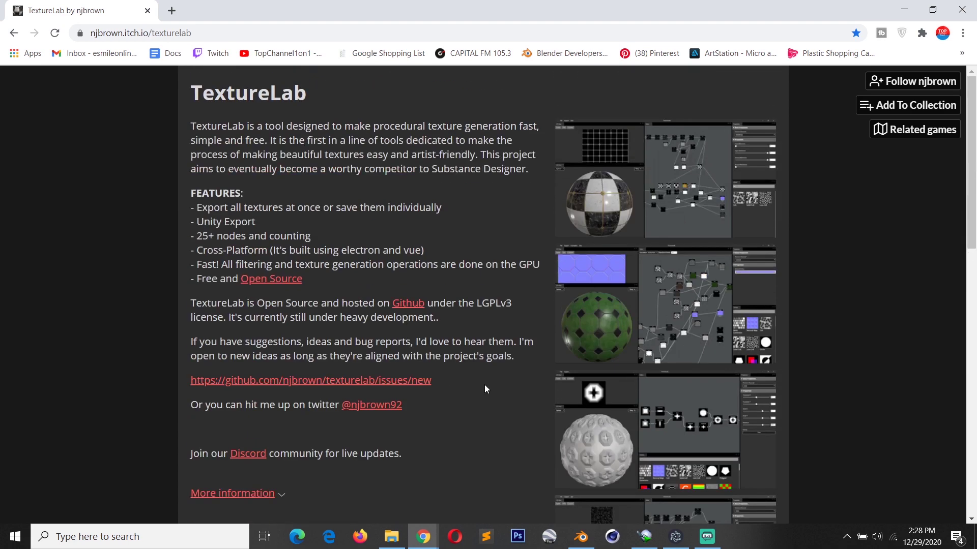
Switch to TextureLab and load the GoldLinedMarbleTiles example.
left_click(668, 541)
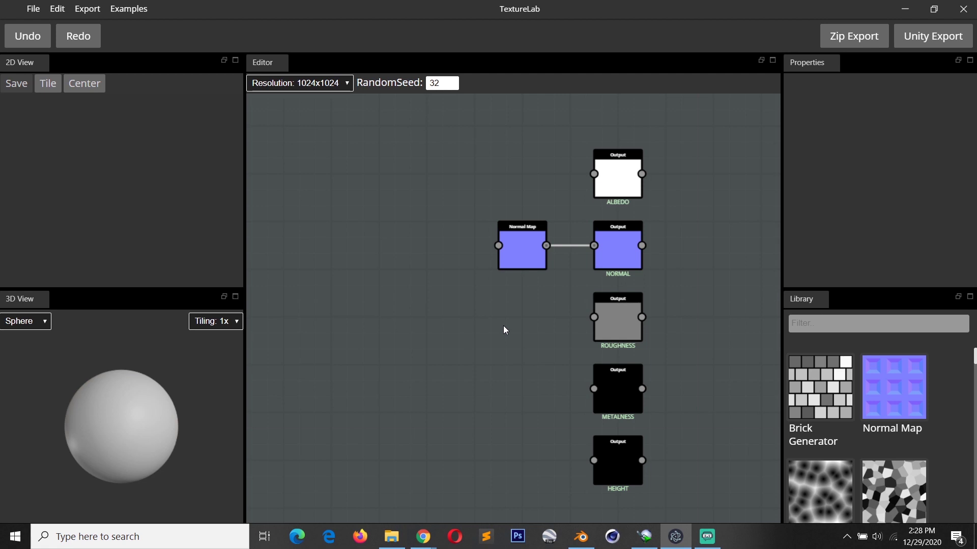
left_click(131, 12)
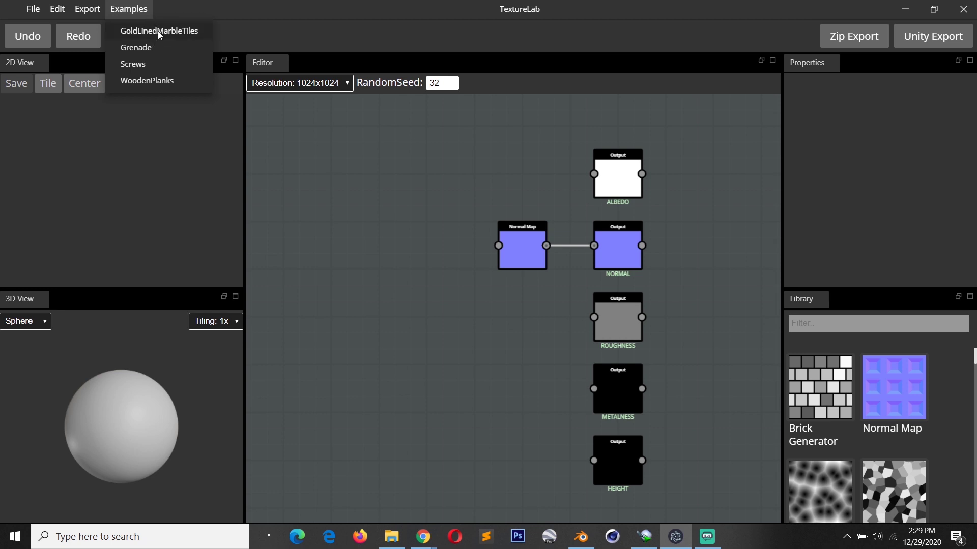
left_click(157, 30)
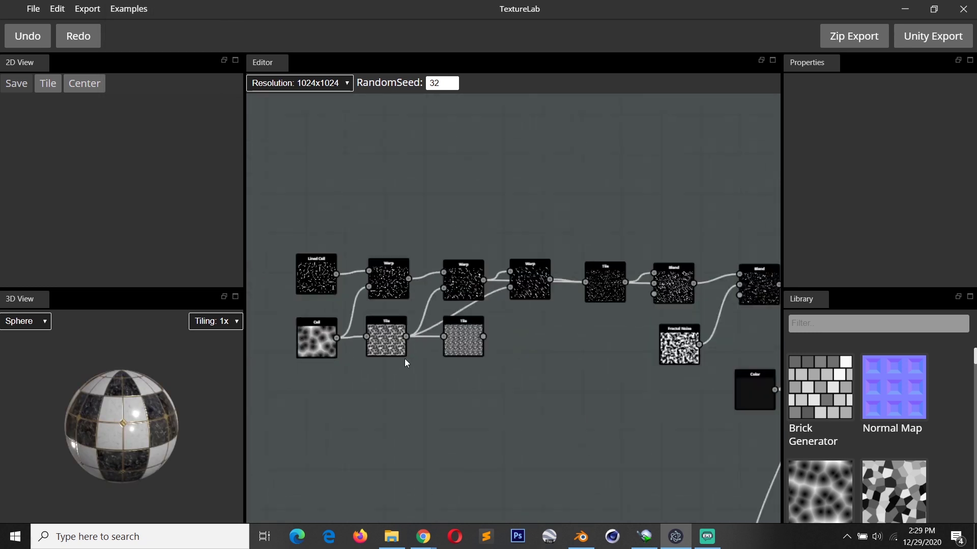
Inspect the outputs of the Polygon nodes, the Tile node and the upper Transform2D node at the start of the graph.
scroll(405, 362, "down", 6)
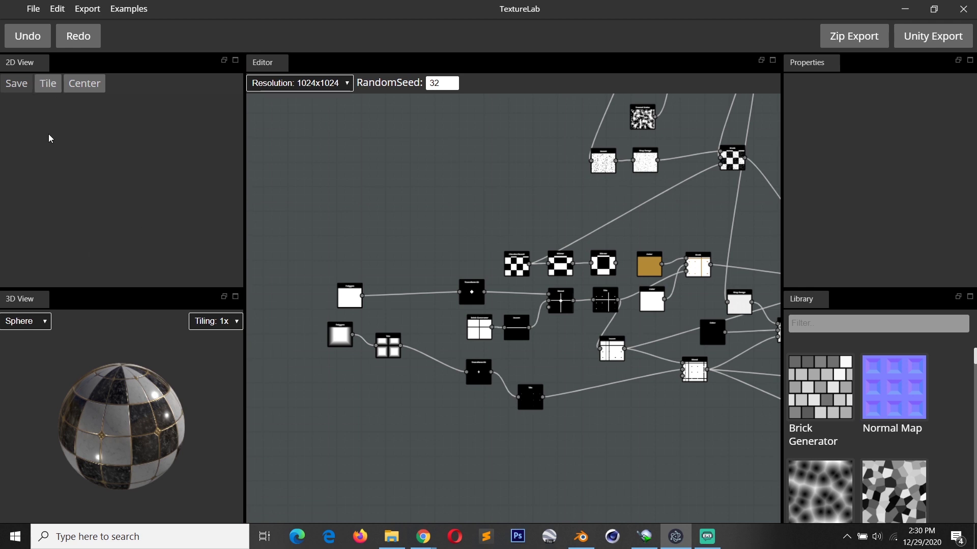
scroll(349, 252, "up", 2)
middle_click_drag(349, 252, 407, 175)
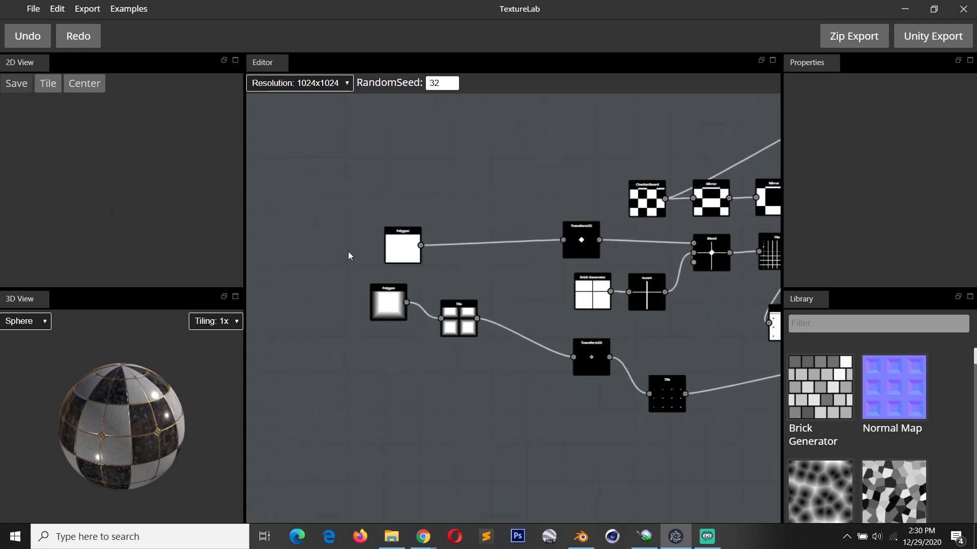
left_click(389, 305)
left_click(457, 311)
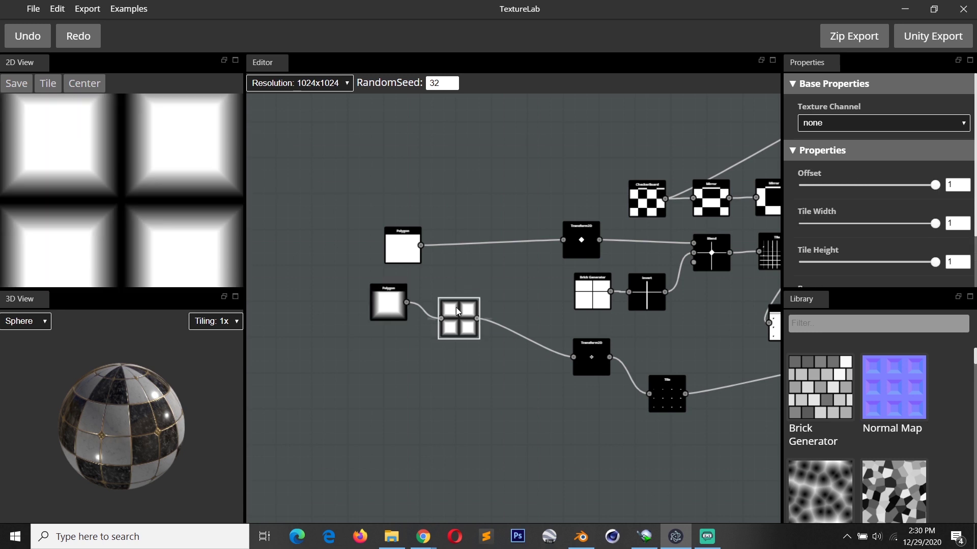
left_click(387, 253)
left_click(570, 238)
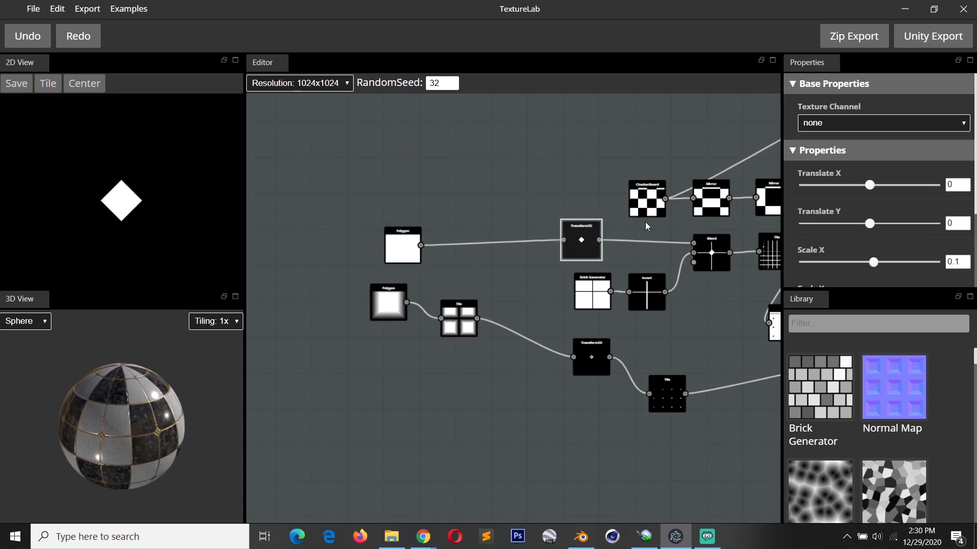
Examine the patterns of the CheckerBoard node and the first Mirror node in the 2D view.
left_click(646, 199)
left_click(711, 198)
scroll(73, 149, "down", 2)
left_click_drag(97, 187, 139, 205)
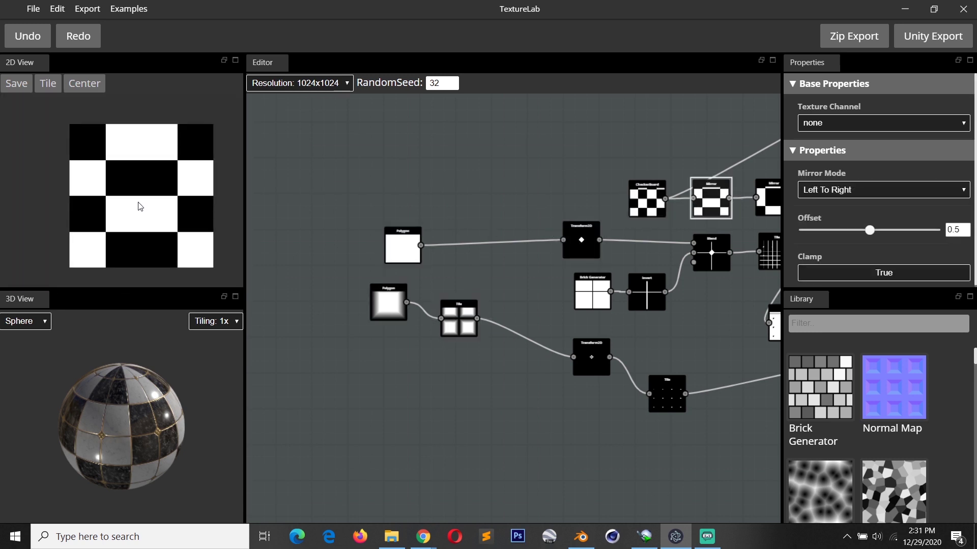
scroll(139, 205, "up", 1)
Inspect the Brick Generator, lower Transform2D, lower Tile and CheckerBoard nodes with their properties.
left_click(592, 291)
left_click(591, 356)
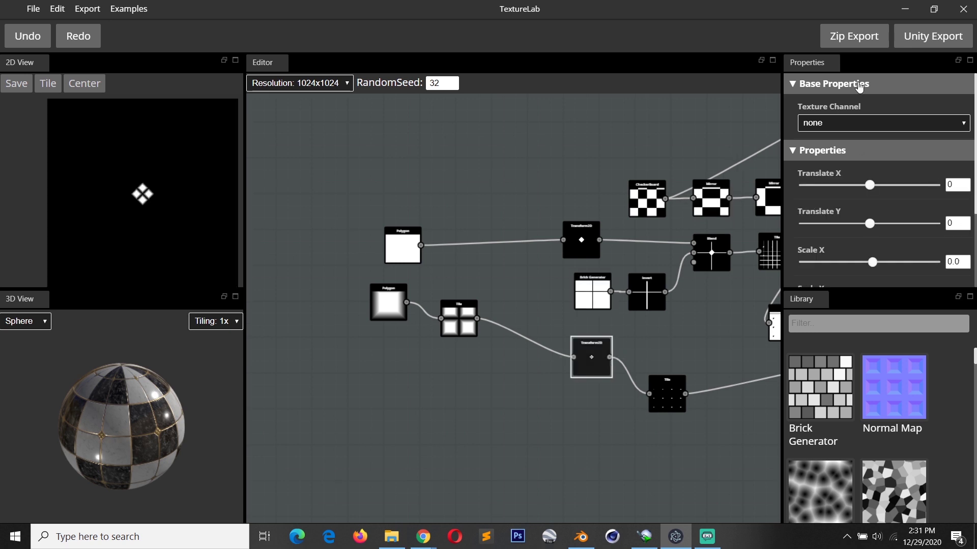
left_click(591, 295)
left_click(670, 387)
left_click(647, 199)
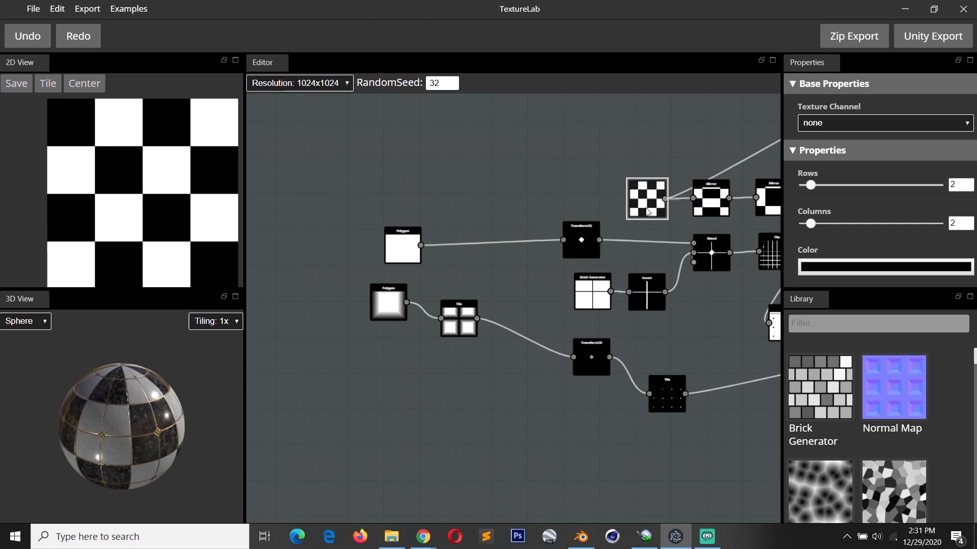
Examine the Mirror node, the Tile node and the Blend node that combines the diamond with the grid lines.
middle_click_drag(633, 224, 494, 246)
left_click(570, 216)
left_click(636, 270)
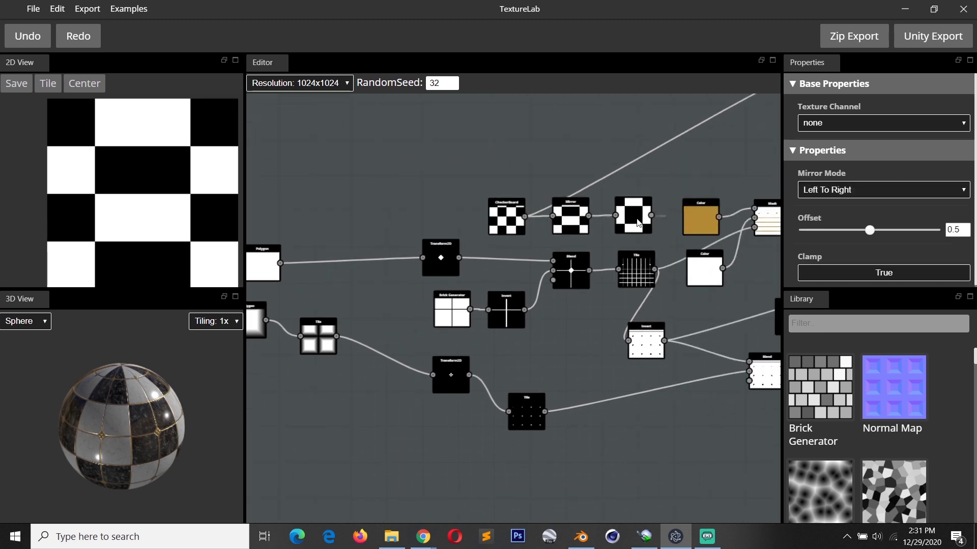
left_click(571, 270)
middle_click_drag(600, 353, 577, 265)
scroll(577, 265, "down", 2)
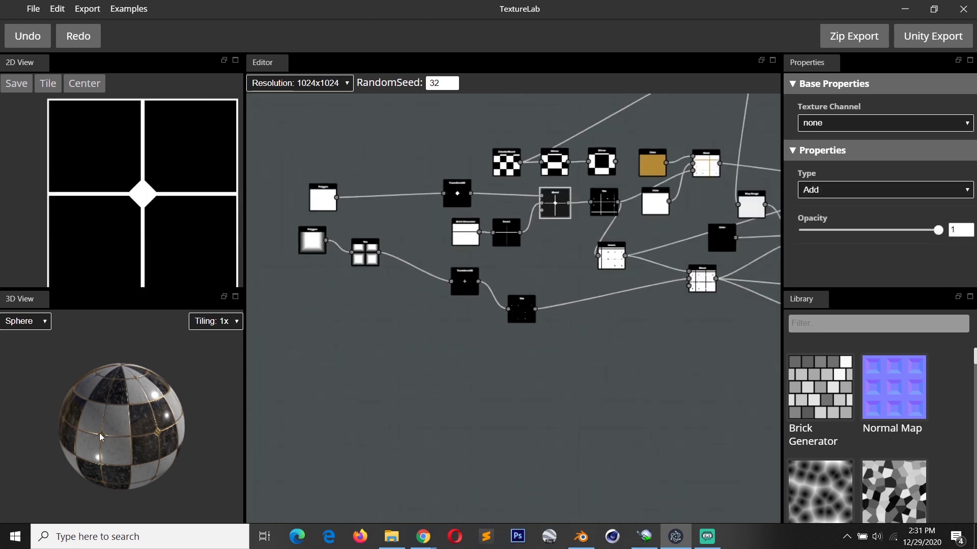
Preview the marble tile material from several angles on the sphere, cube and plane shapes in the 3D view.
mouse_move(100, 422)
left_mouse_down()
mouse_move(135, 387)
mouse_move(96, 414)
left_mouse_up()
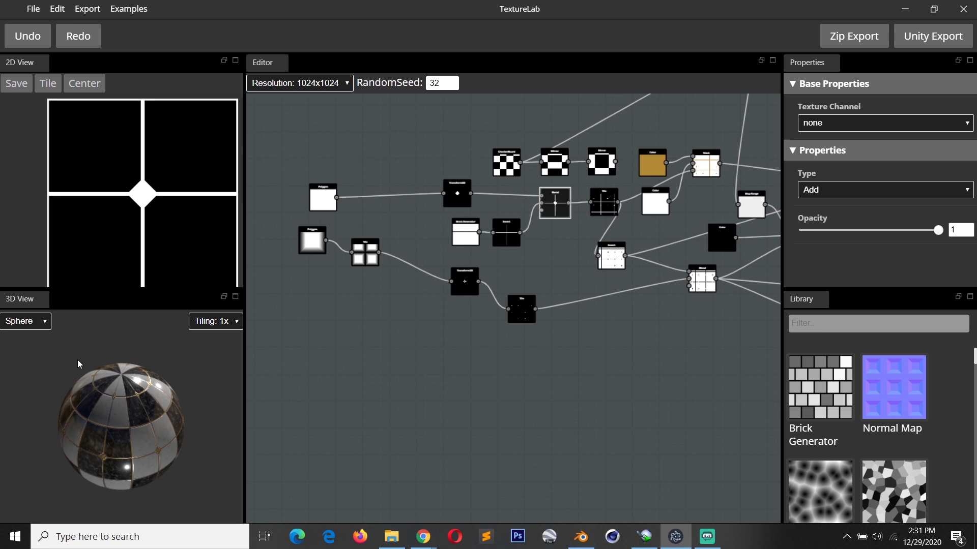
left_click_drag(109, 391, 139, 377)
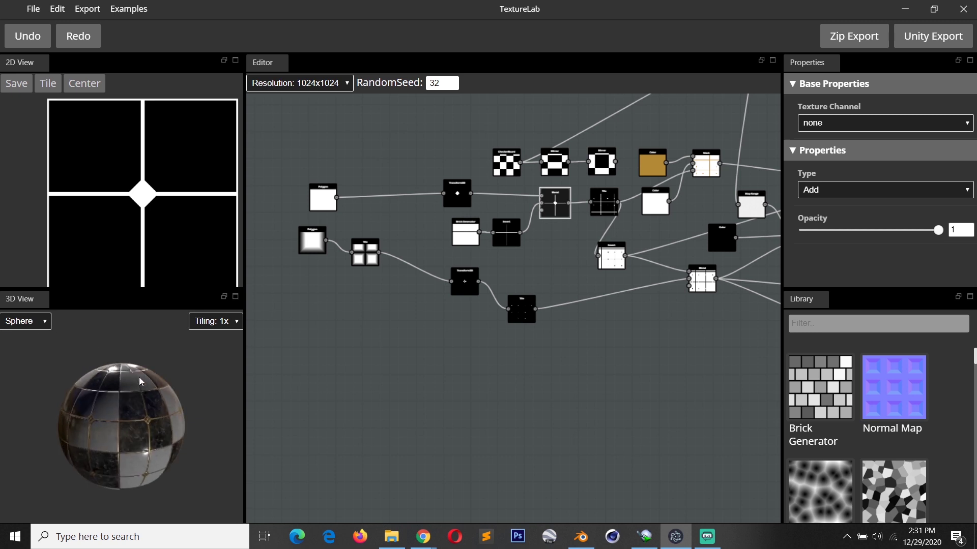
left_click(22, 328)
left_click(35, 342)
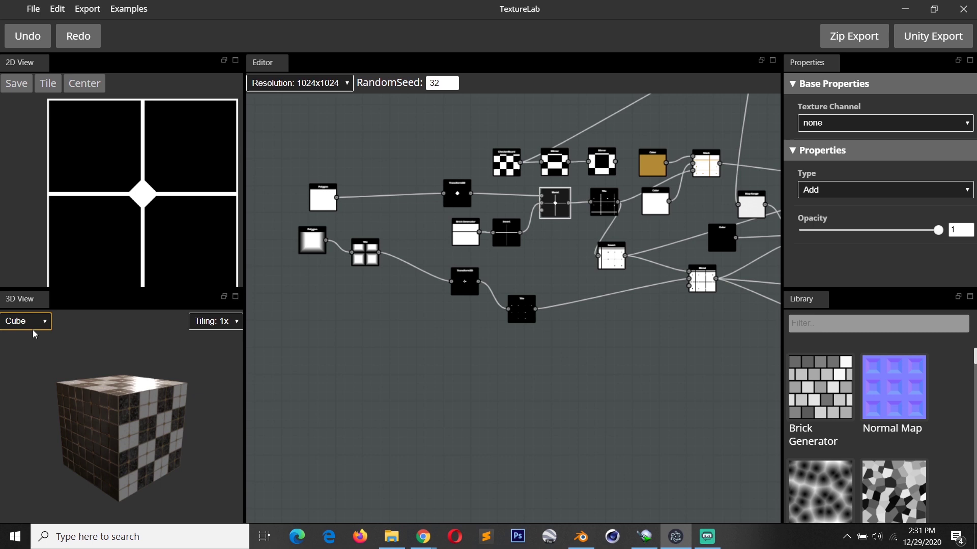
left_click_drag(175, 383, 75, 375)
left_click(46, 322)
left_click(30, 351)
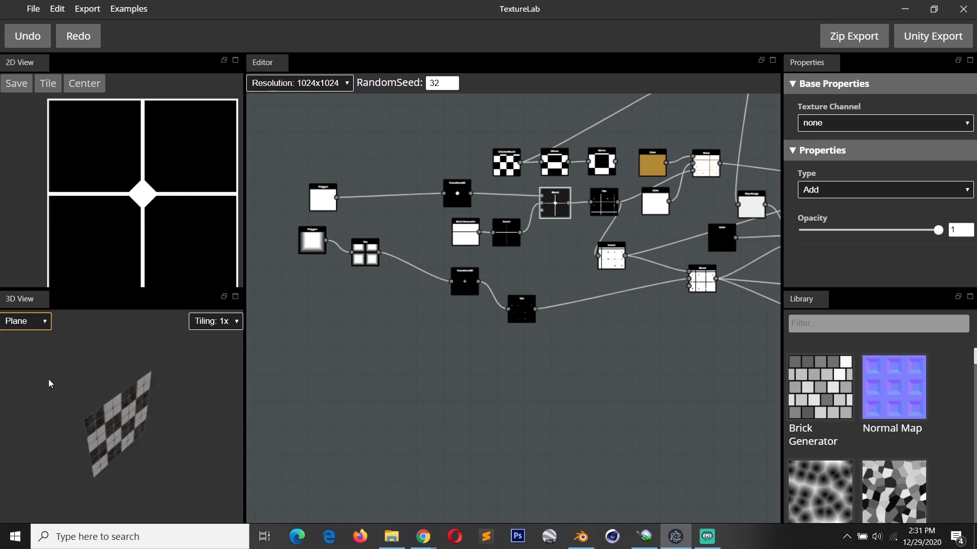
left_click_drag(36, 334, 102, 349)
Set the 3D preview shape to Cylinder and rotate it.
left_click(32, 322)
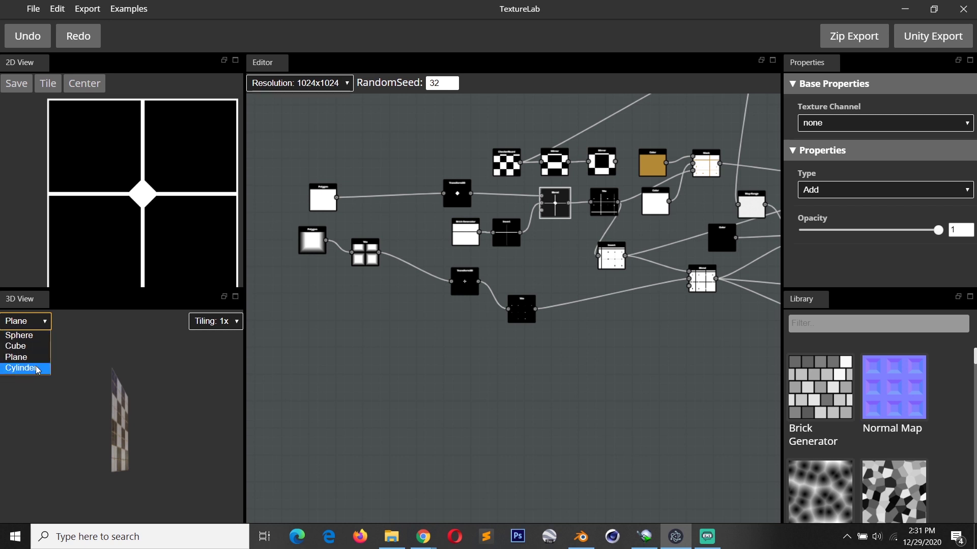
left_click(20, 368)
left_click_drag(118, 412, 75, 416)
Try higher tiling values such as 2x and 4x on the cylinder preview, and return the tiling to 1x.
left_click(218, 322)
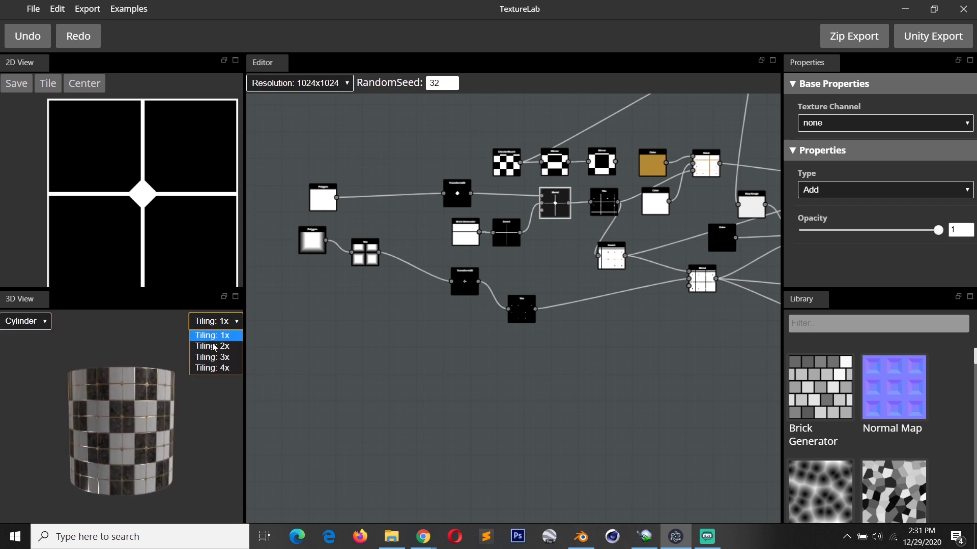
left_click(214, 345)
left_click(218, 321)
left_click(214, 350)
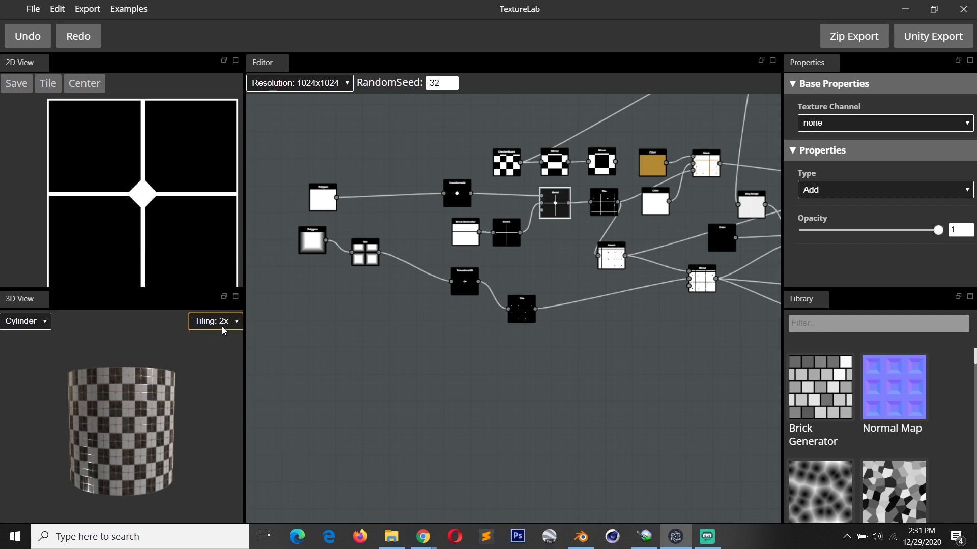
left_click(222, 328)
left_click(223, 346)
left_click(226, 329)
left_click(224, 358)
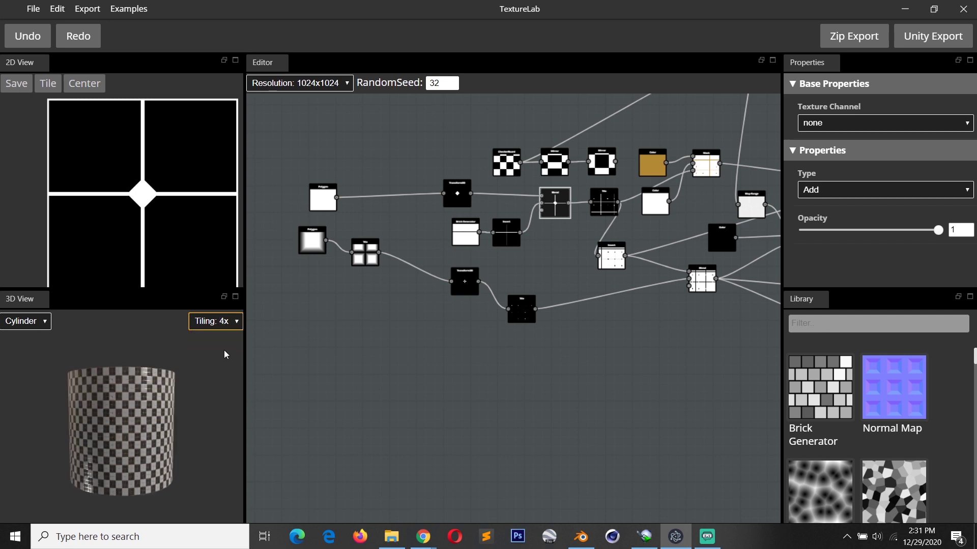
left_click(225, 321)
left_click(219, 337)
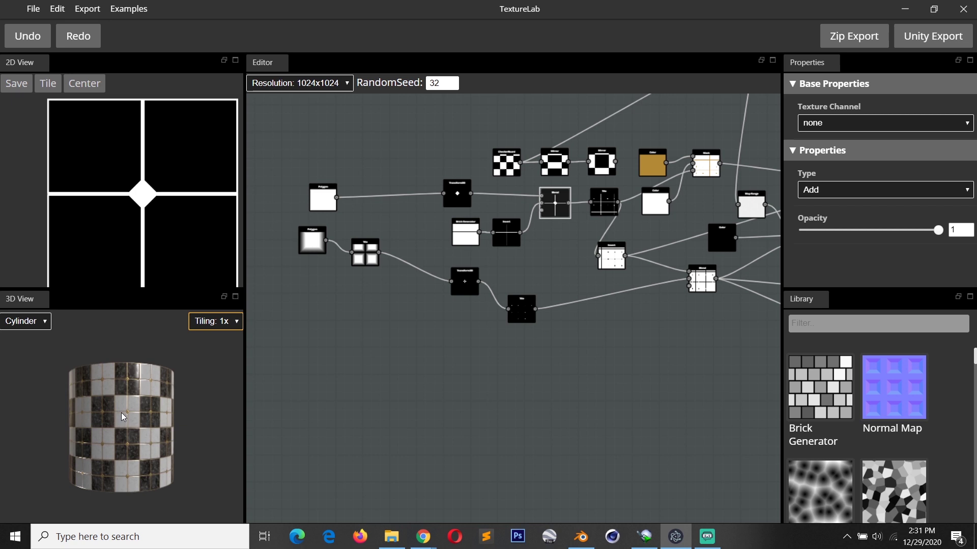
Examine the gold lines and marble surface of the cylinder preview up close.
scroll(123, 416, "up", 3)
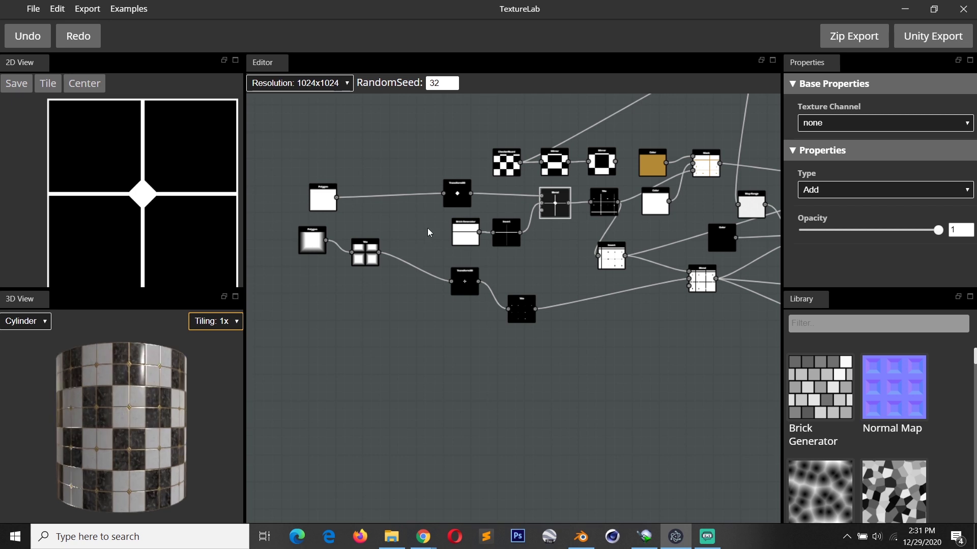
scroll(134, 434, "up", 3)
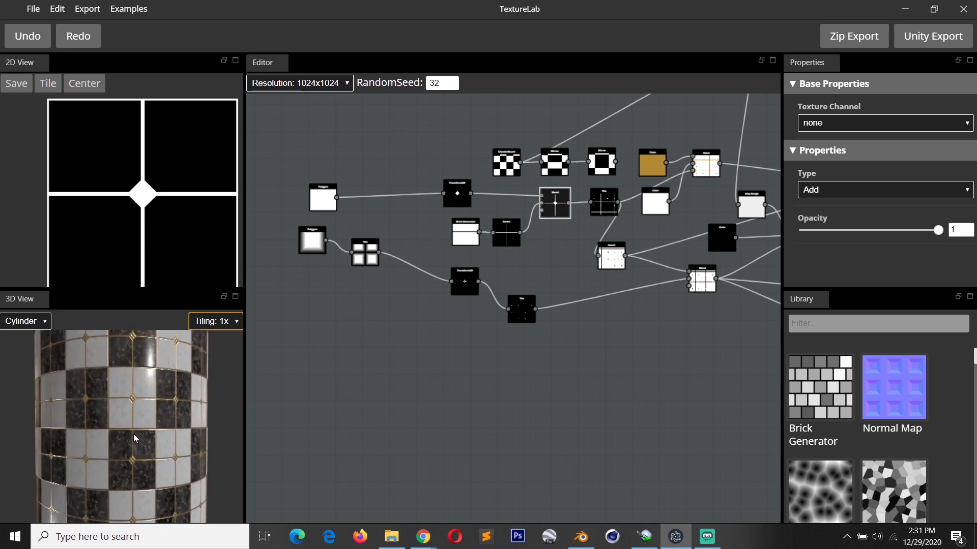
scroll(134, 438, "up", 3)
Examine the Albedo, Normal, Metalness and Roughness output nodes at the end of the graph.
scroll(396, 299, "down", 5)
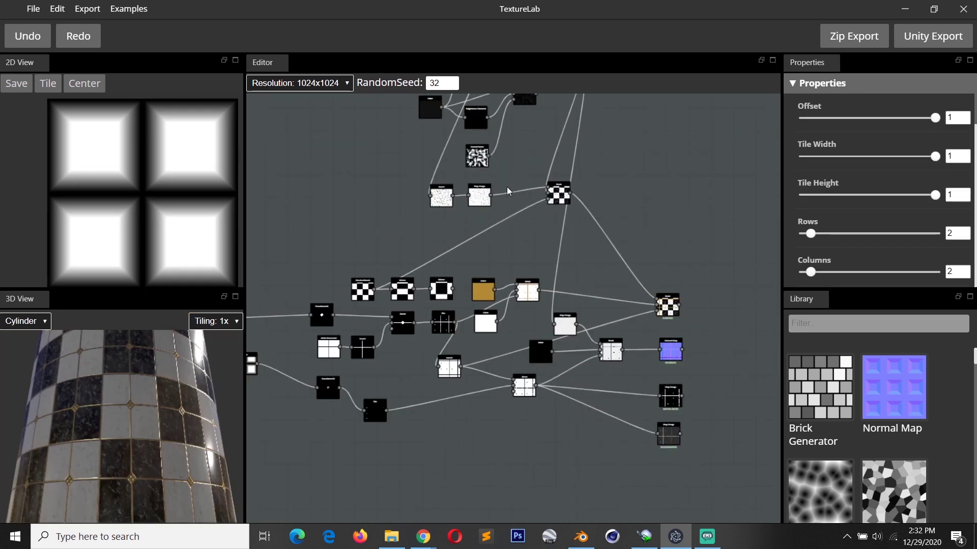
middle_click_drag(533, 330, 361, 285)
scroll(511, 285, "up", 5)
middle_click_drag(475, 287, 415, 217)
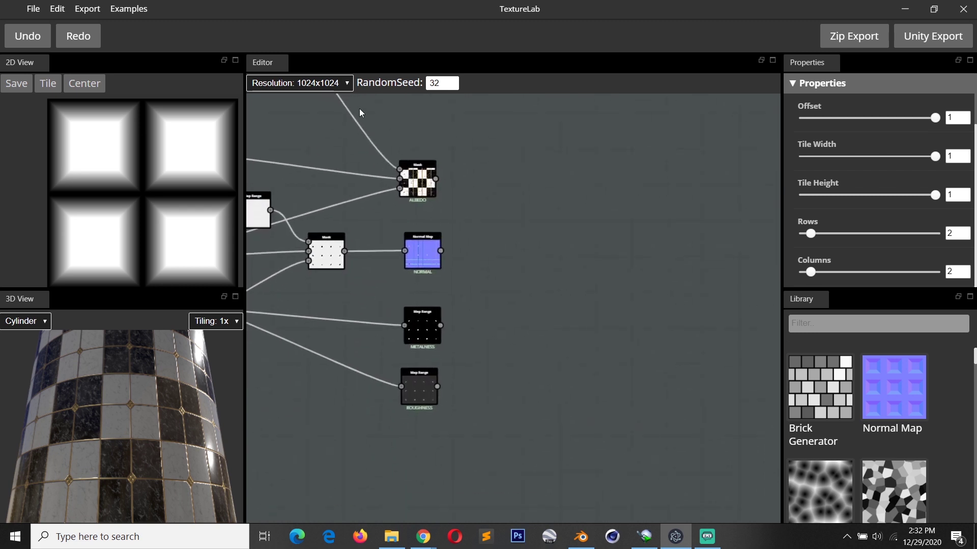
scroll(426, 224, "up", 3)
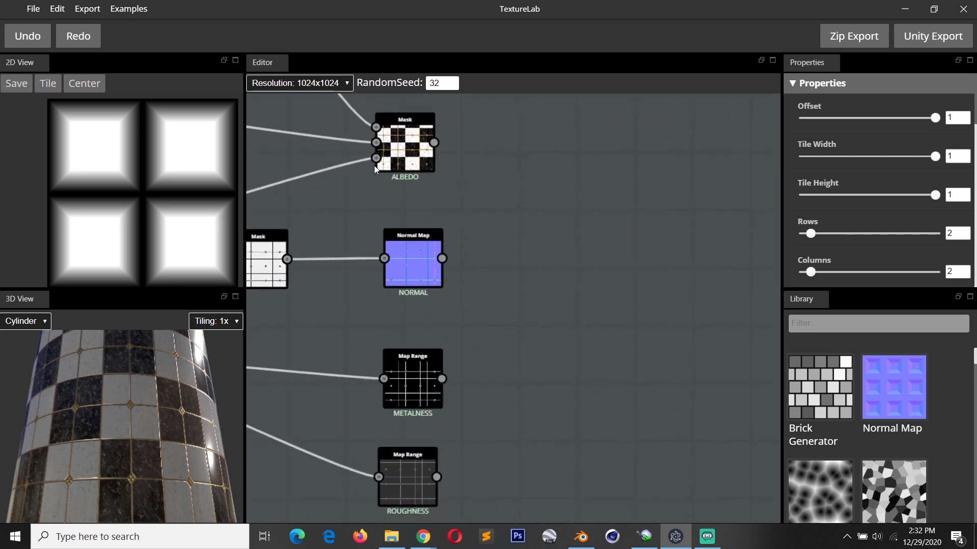
middle_click_drag(372, 269, 392, 232)
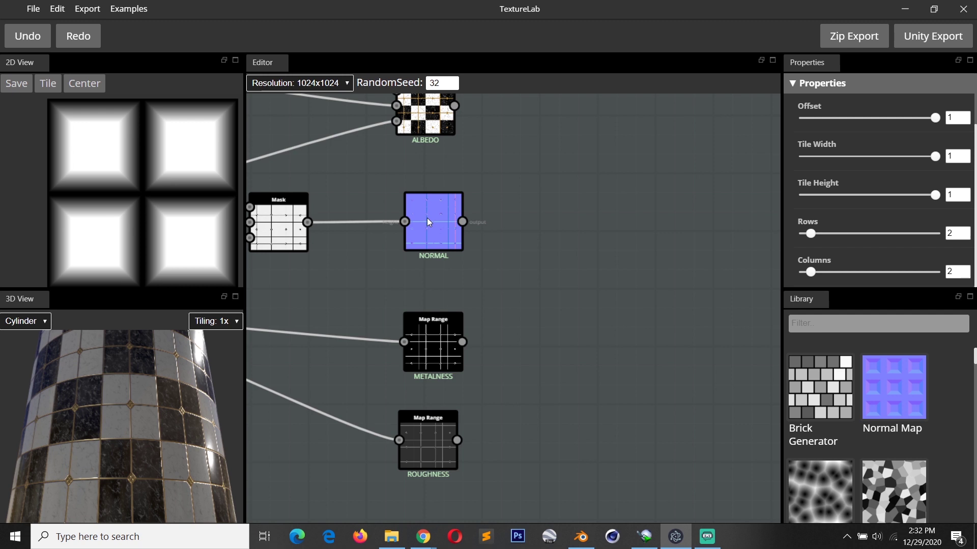
middle_click_drag(464, 278, 475, 233)
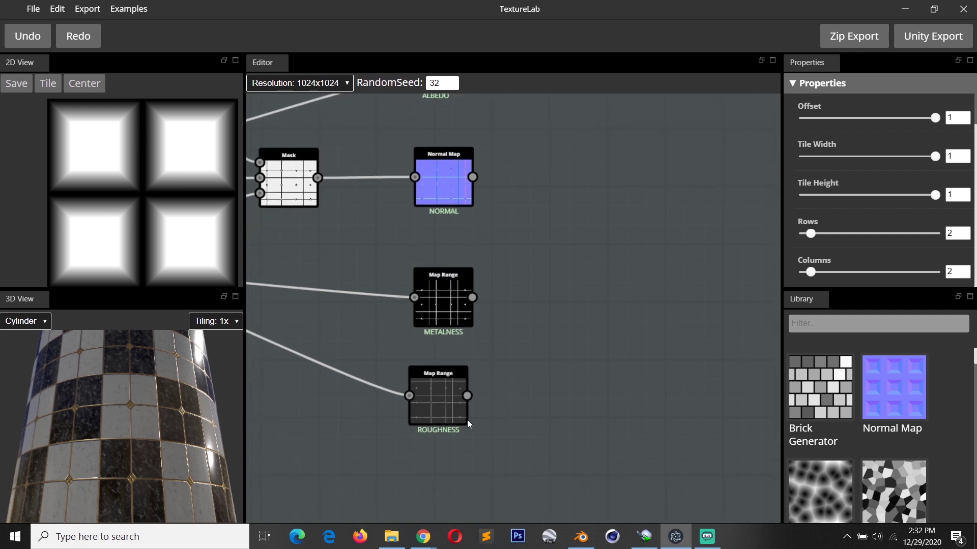
Start a Zip export of the textures and open the GoldLinedMarbleTiles folder in the save dialog.
left_click(95, 11)
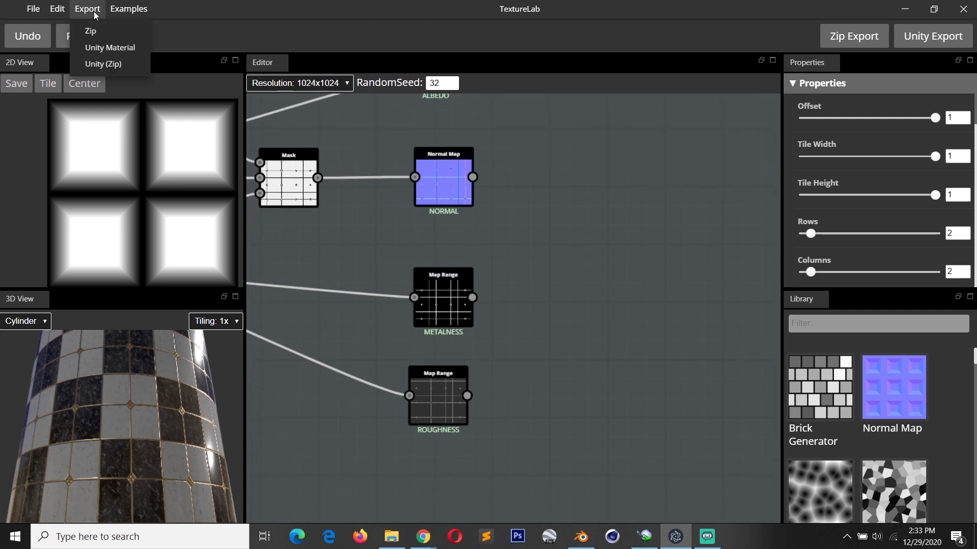
left_click(104, 35)
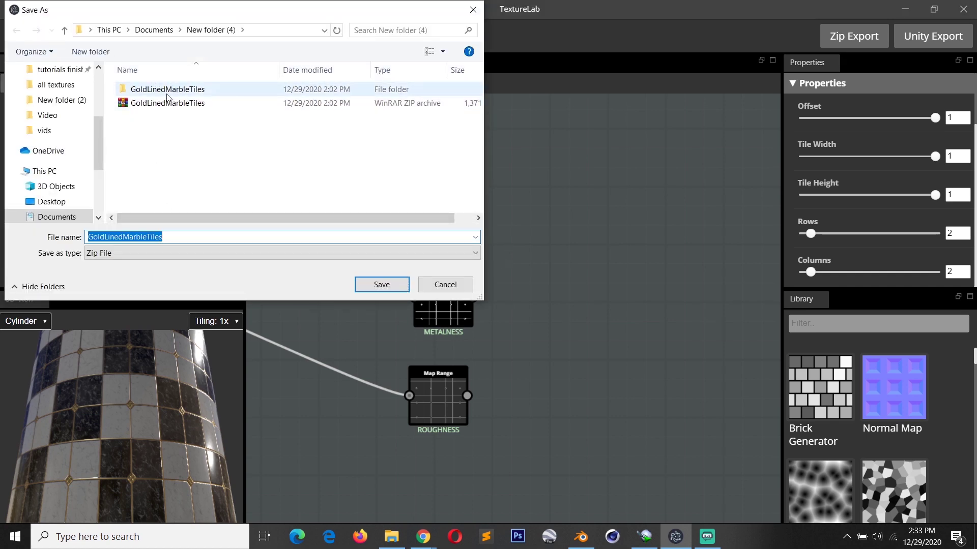
left_click(183, 91)
double_click(184, 91)
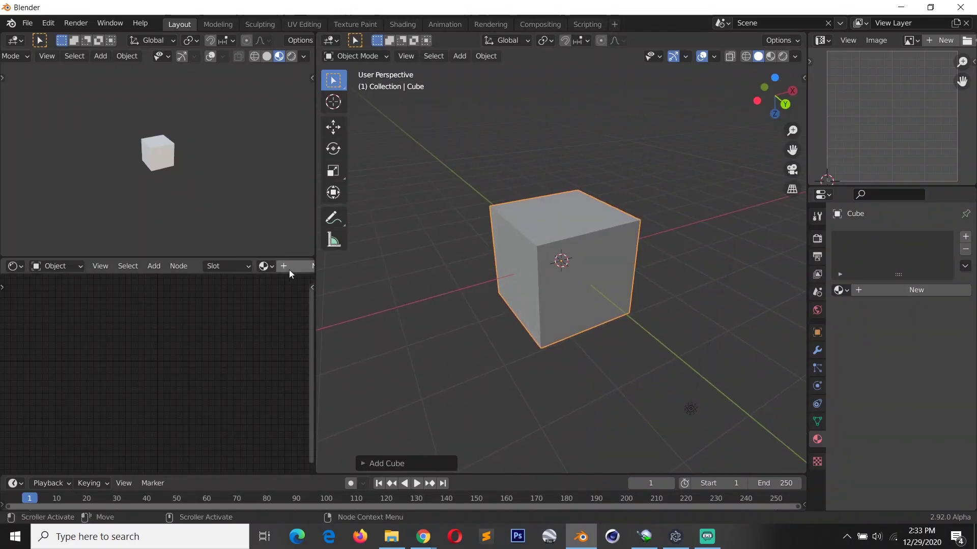
Add a new material to the cube and space the Material Output node farther from the Principled BSDF node.
left_click(283, 266)
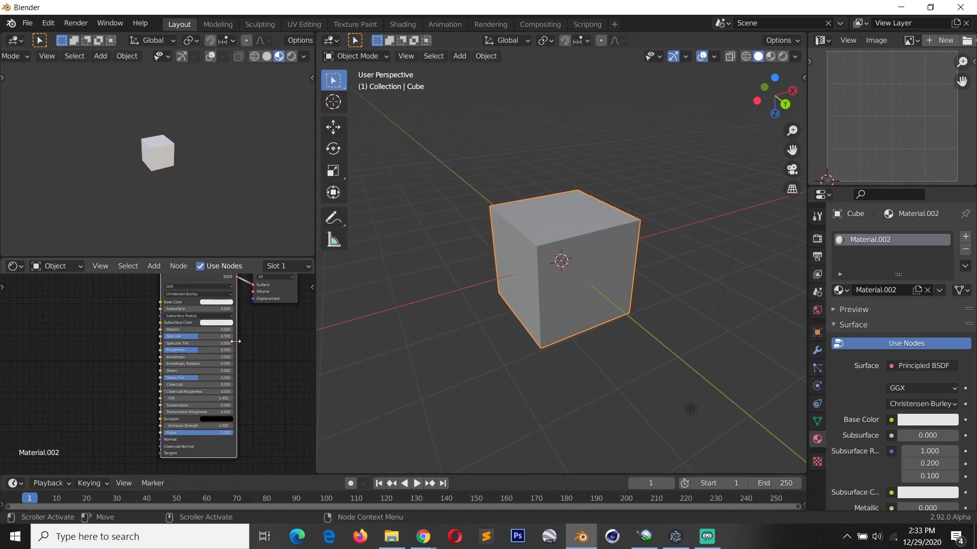
scroll(231, 312, "up", 2)
scroll(161, 338, "down", 3)
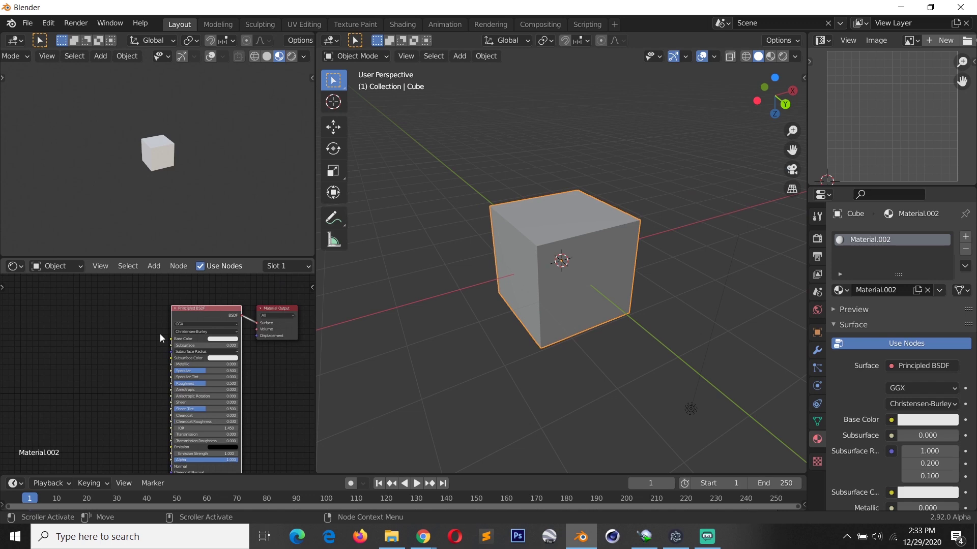
middle_click_drag(136, 383, 188, 351)
left_click_drag(279, 287, 250, 296)
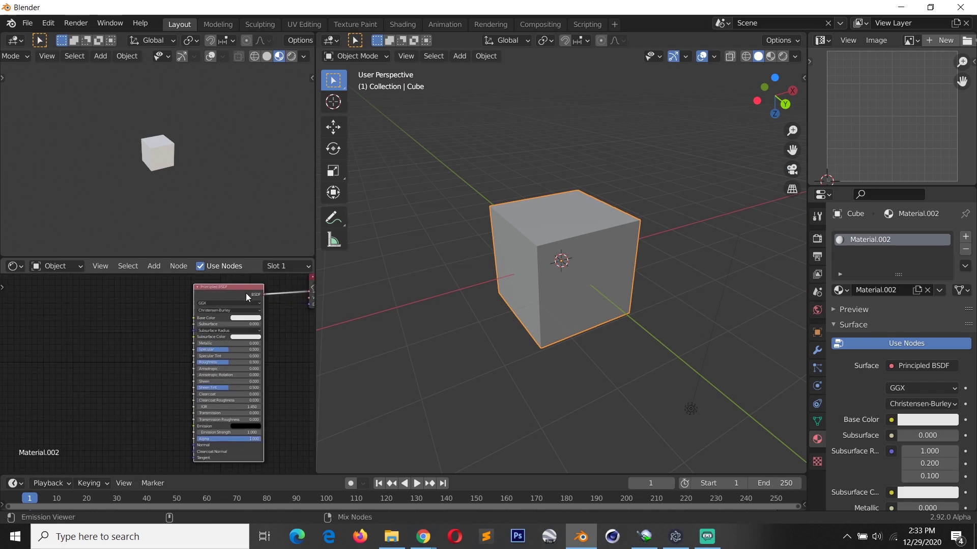
Run Principled Texture Setup with roughness.png, albedo.png, metalness.png and normal.png from the New folder (4)\GoldLinedMarbleTiles folder.
key("ctrl+shift+t")
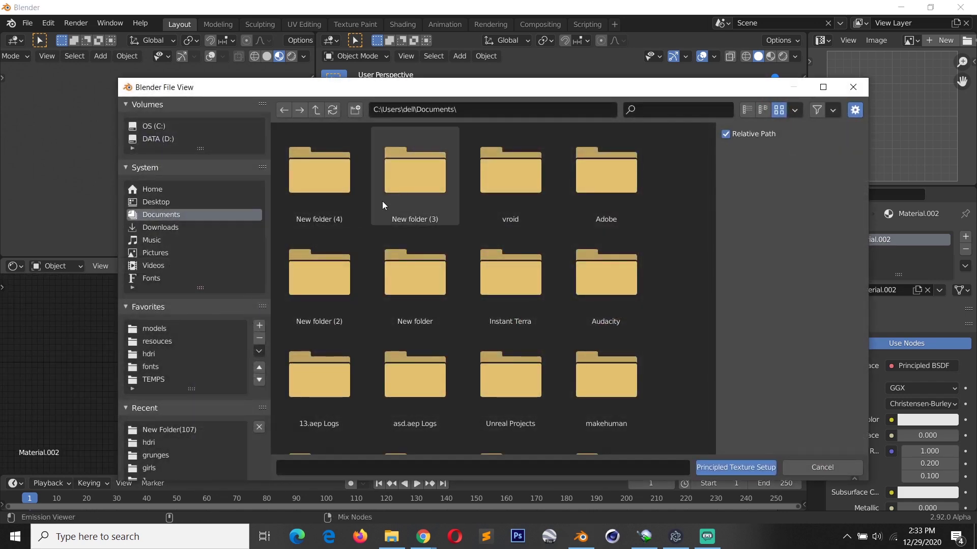
double_click(334, 184)
double_click(350, 218)
left_click_drag(317, 258, 631, 178)
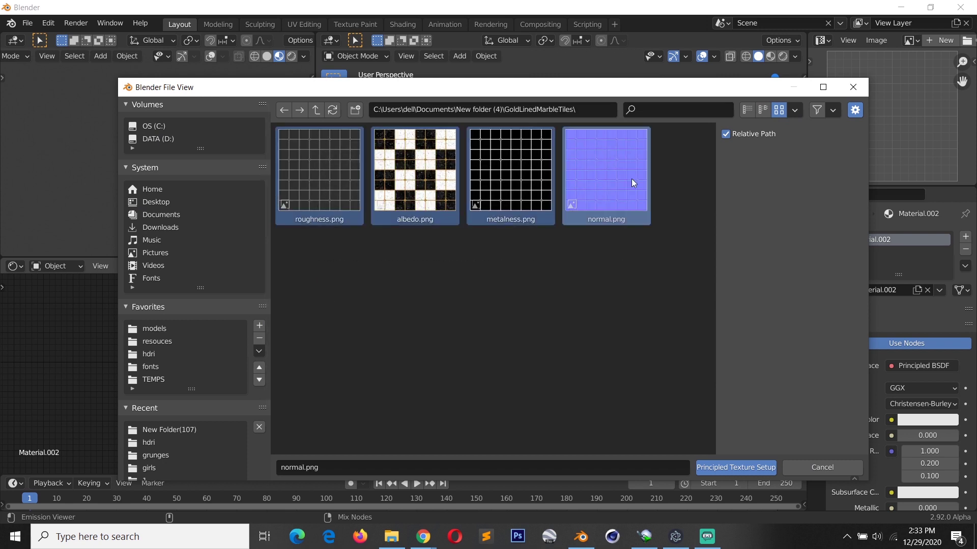
left_click(711, 470)
Examine the connected texture nodes and the marble tile material on the cube in the material preview.
scroll(153, 353, "down", 3)
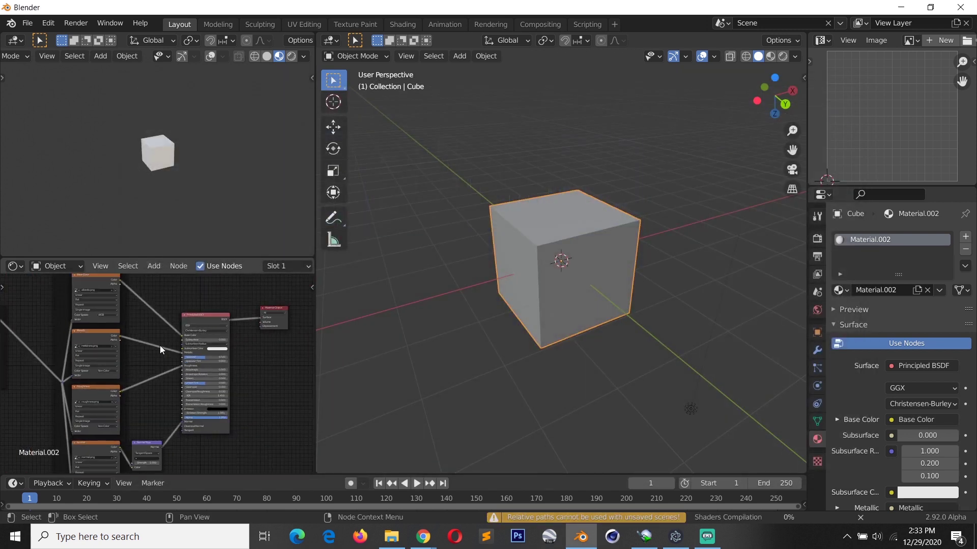
scroll(101, 160, "up", 10)
scroll(121, 163, "down", 5)
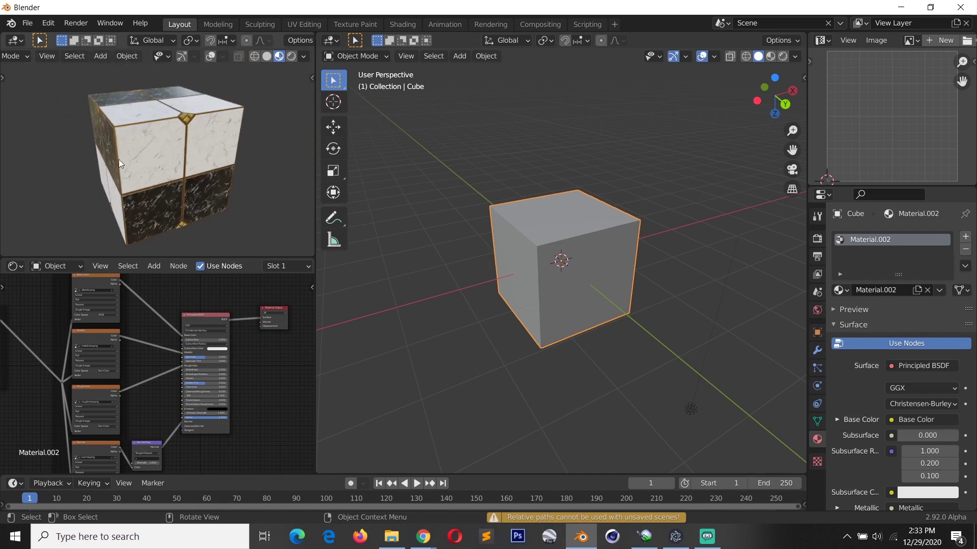
middle_click_drag(120, 163, 178, 153)
scroll(214, 144, "up", 3)
scroll(104, 381, "down", 1)
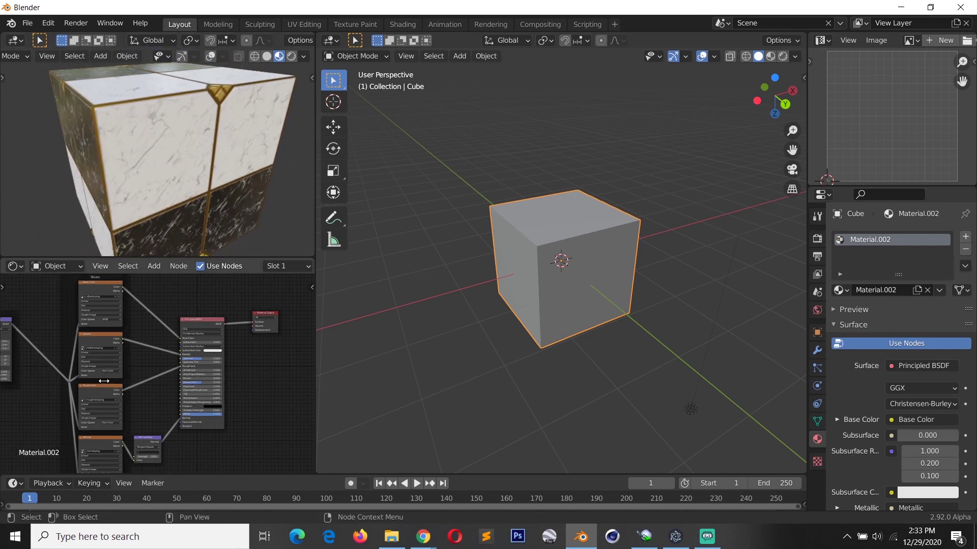
scroll(103, 381, "down", 2)
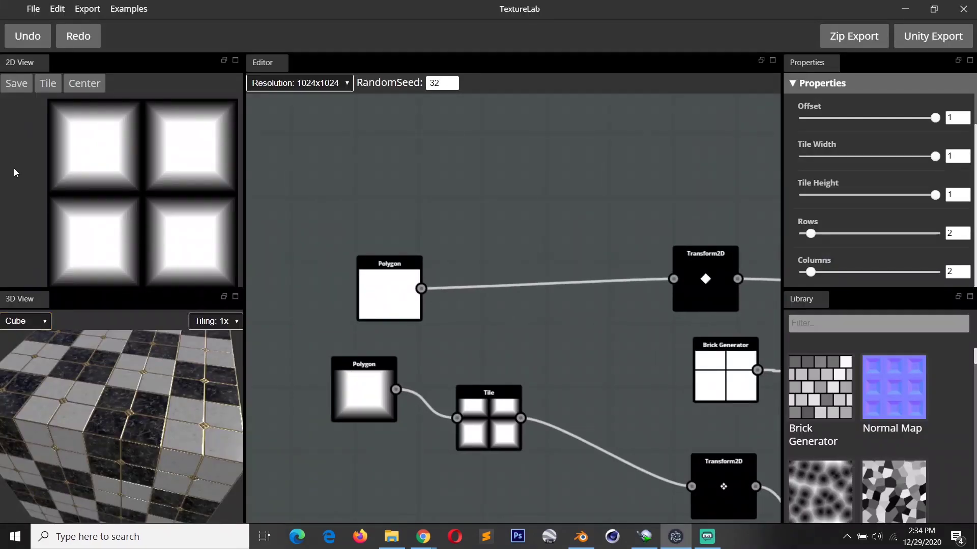
In TextureLab, preview the plain white Polygon node and move its connected Transform2D node closer to it.
left_click(371, 283)
scroll(602, 325, "down", 2)
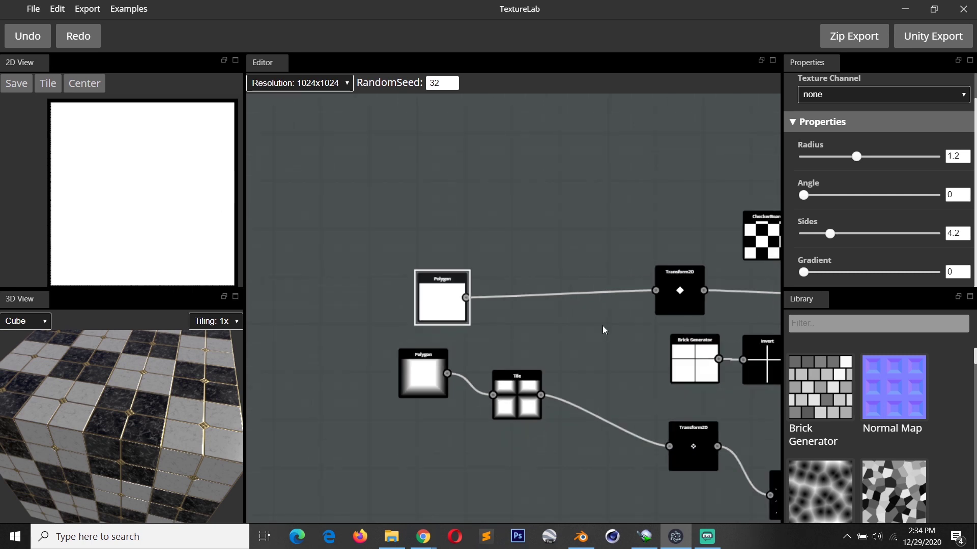
middle_click_drag(602, 326, 416, 337)
left_click(498, 292)
left_click_drag(498, 292, 367, 286)
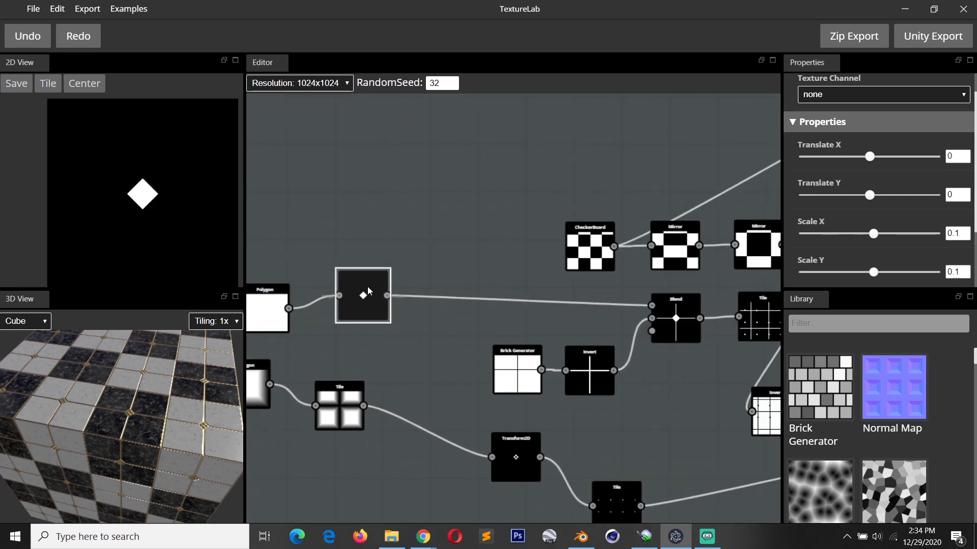
scroll(368, 286, "up", 1)
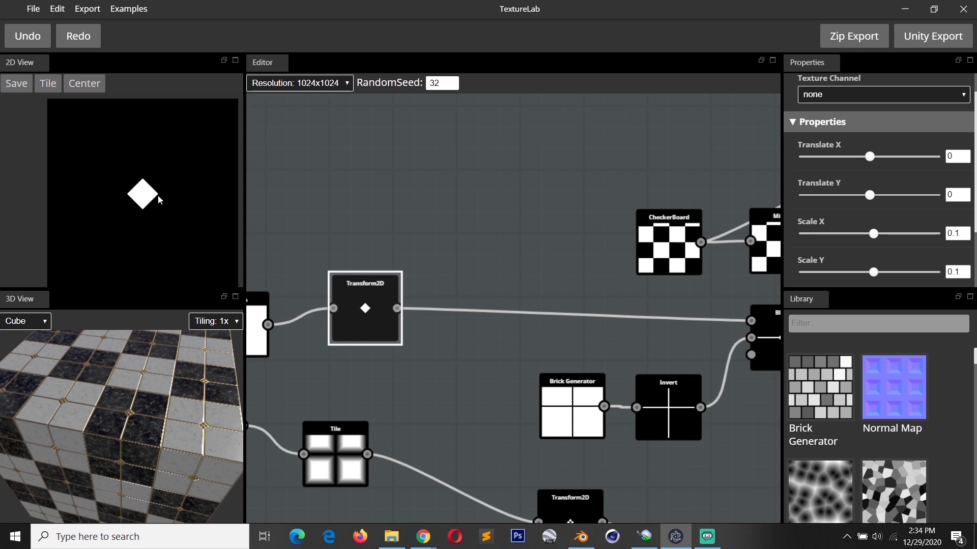
Preview the Blend, Brick Generator and connected Invert nodes to see how the line pattern is made.
middle_click_drag(560, 308, 357, 269)
scroll(522, 291, "down", 3)
middle_click_drag(522, 291, 594, 264)
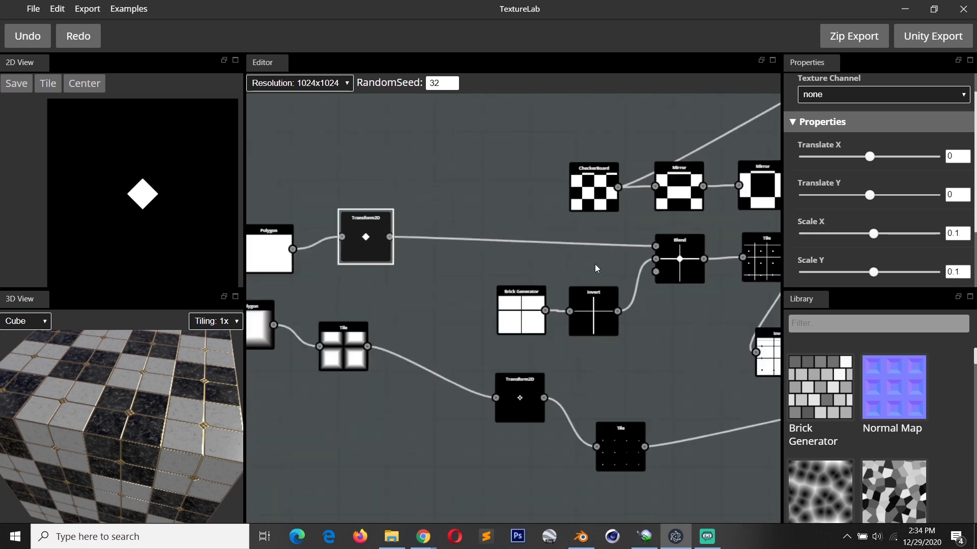
left_click(687, 244)
left_click(515, 317)
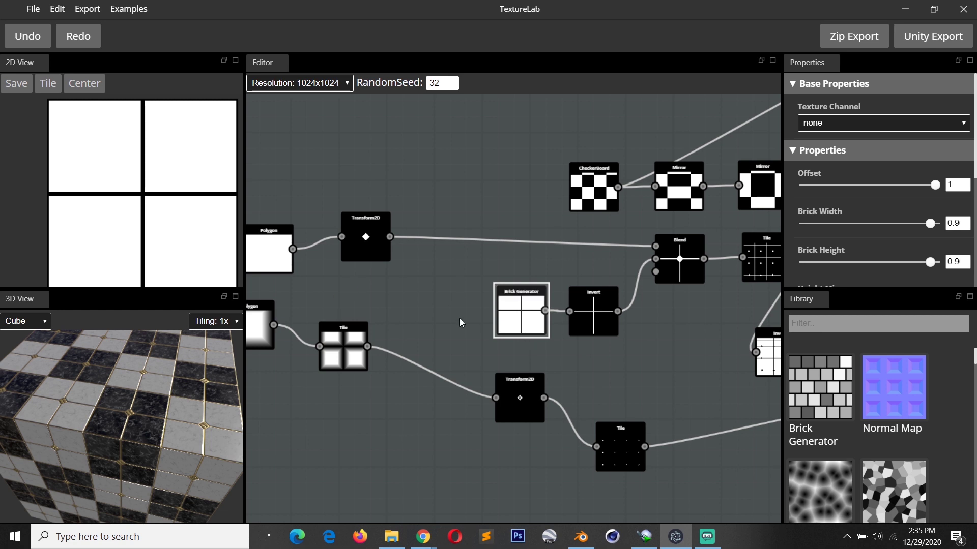
middle_click_drag(460, 318, 416, 277)
scroll(480, 272, "up", 2)
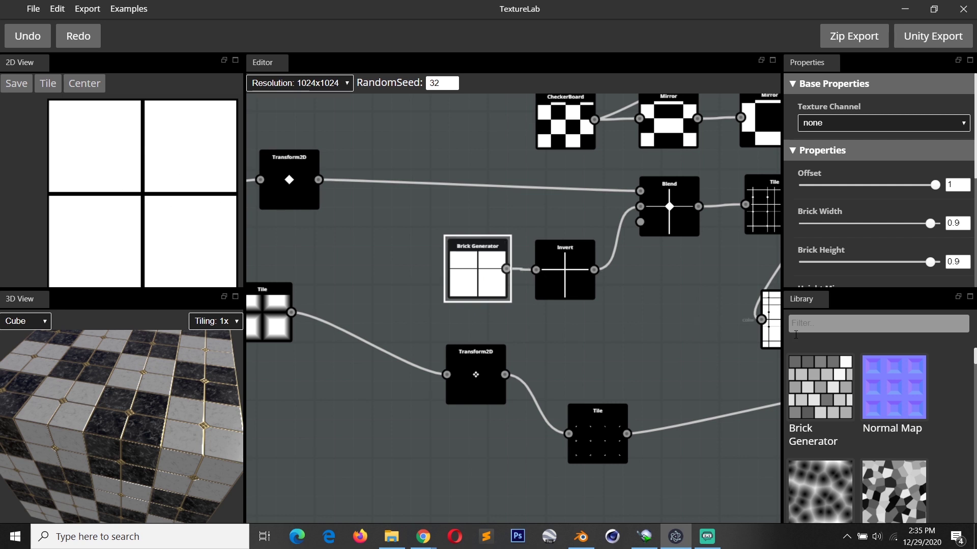
left_click(559, 279)
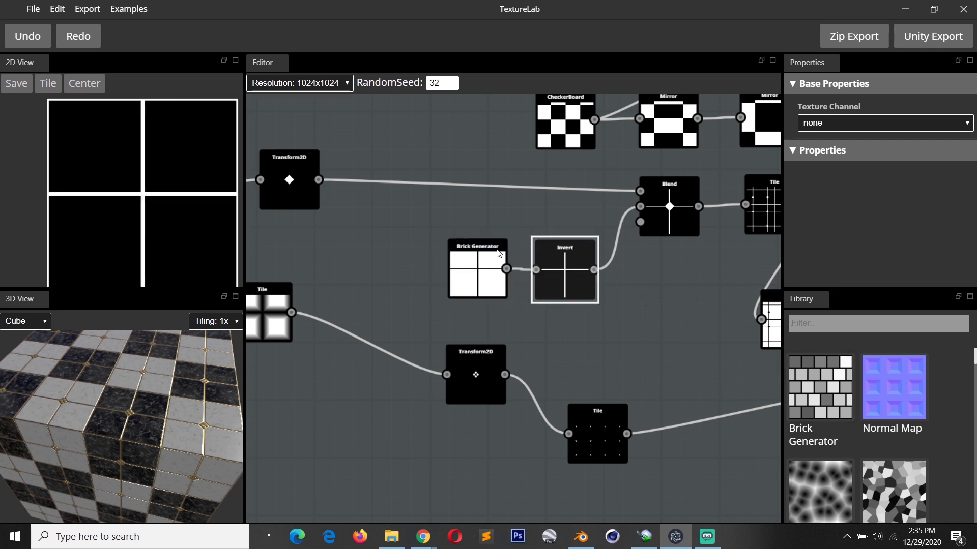
Compare the Blend node's pattern with its two inputs, the diamond Transform2D and the inverted brick lines.
middle_click_drag(639, 240, 545, 285)
left_click(560, 249)
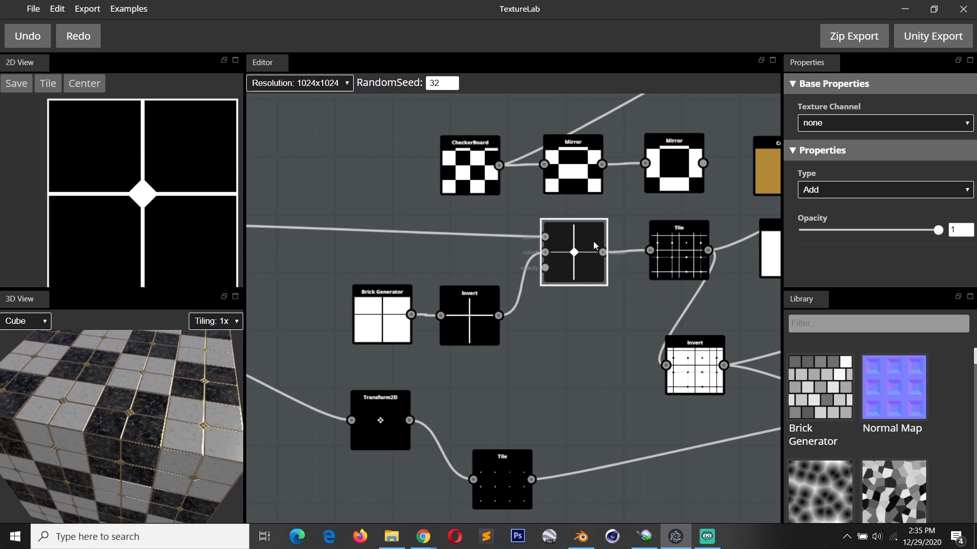
middle_click_drag(369, 259, 585, 254)
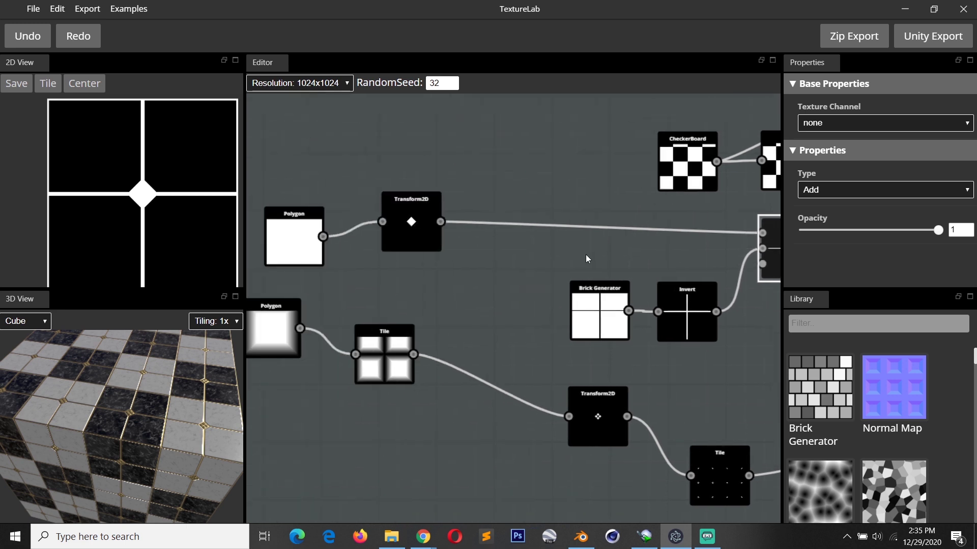
left_click(417, 231)
middle_click_drag(505, 266, 284, 204)
left_click(455, 248)
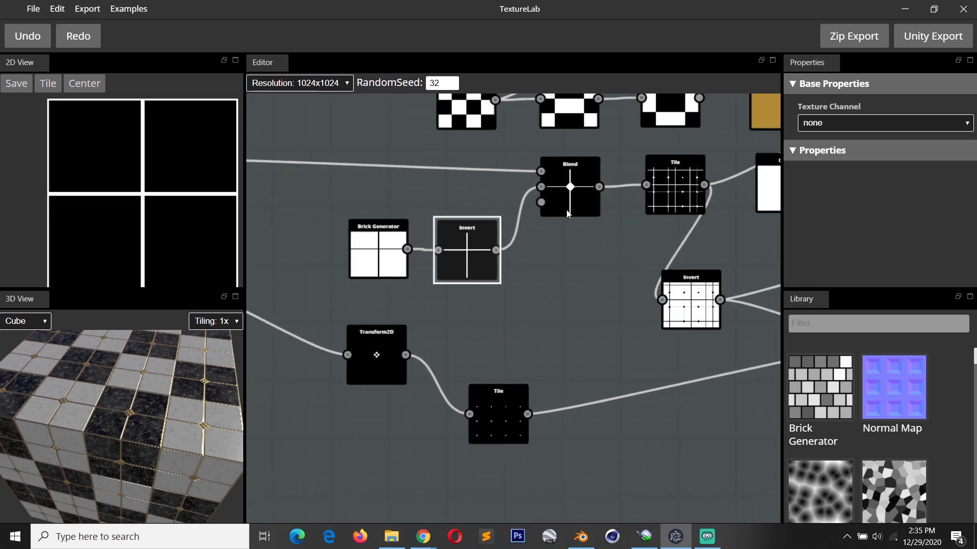
left_click(564, 196)
Preview the Tile node after the Blend and the Invert node that follows it.
middle_click_drag(577, 234, 508, 254)
left_click(581, 208)
scroll(94, 160, "down", 1)
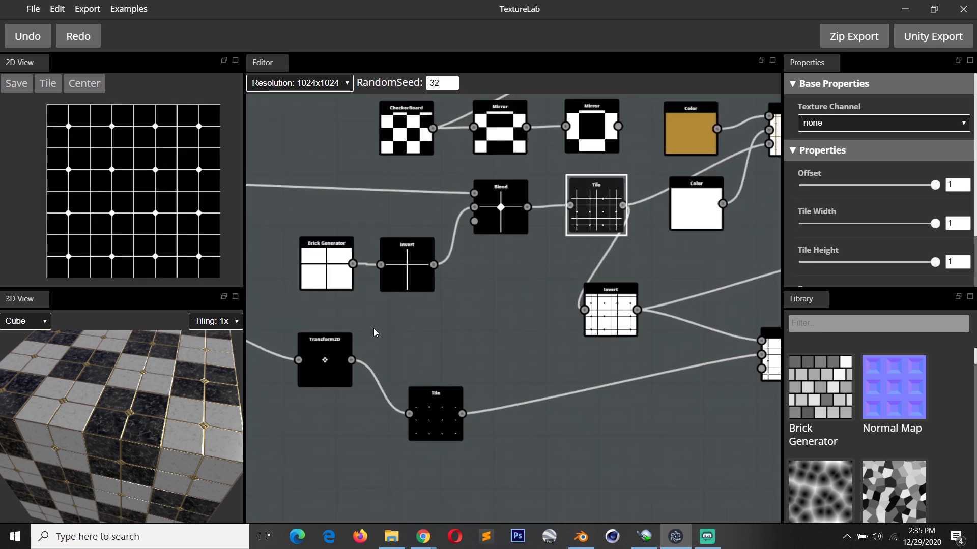
scroll(374, 328, "down", 2)
left_click(506, 297)
scroll(377, 355, "down", 2)
middle_click_drag(376, 355, 555, 302)
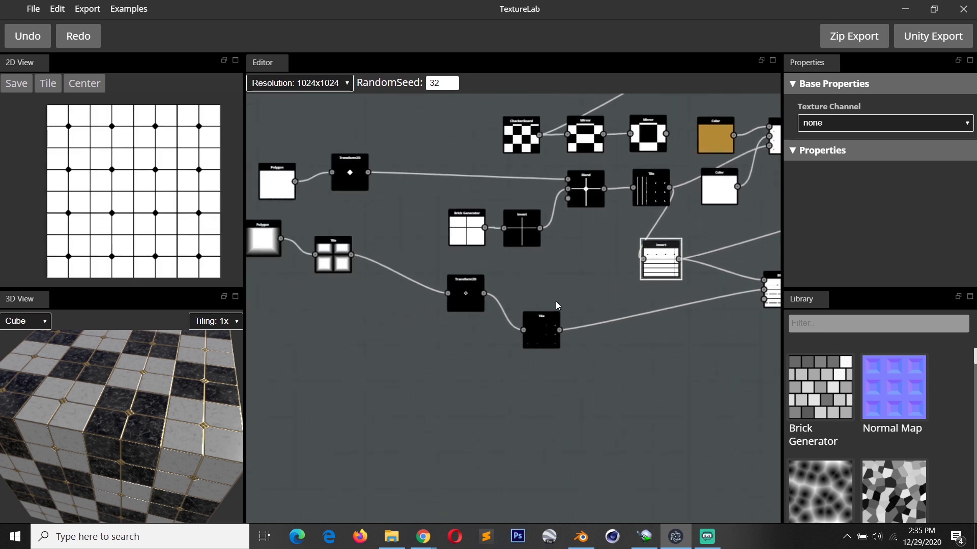
Try a gradient of 0.1 on the soft-edged Polygon node, and set it to 0.2.
mouse_move(349, 281)
middle_mouse_down()
mouse_move(451, 301)
mouse_move(354, 291)
middle_mouse_up()
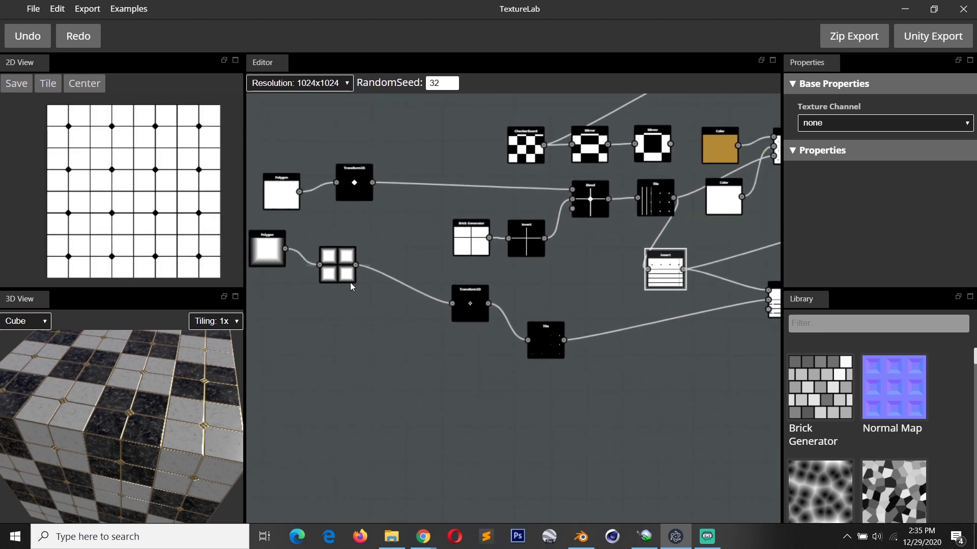
left_click(275, 244)
middle_click_drag(297, 272, 536, 341)
scroll(535, 339, "up", 5)
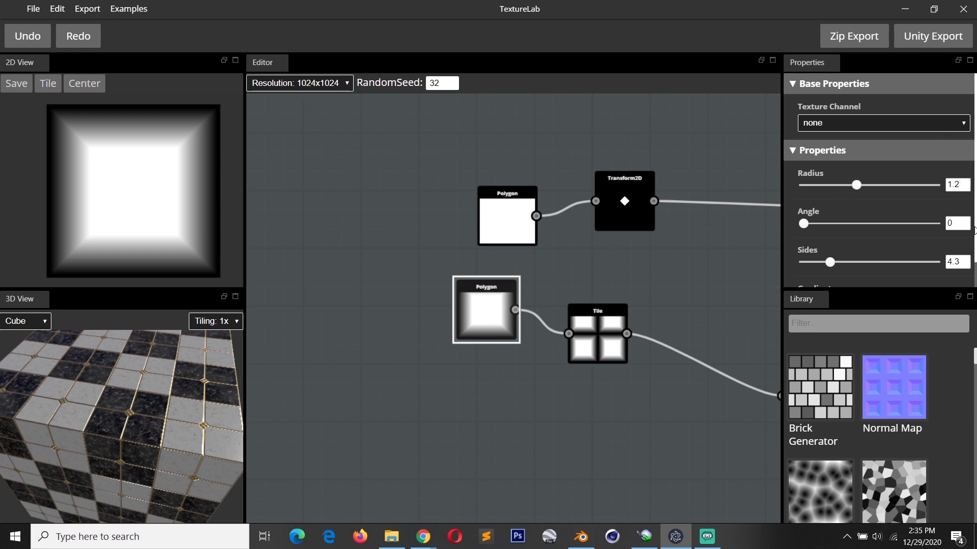
scroll(974, 261, "down", 1)
left_click_drag(853, 274, 819, 273)
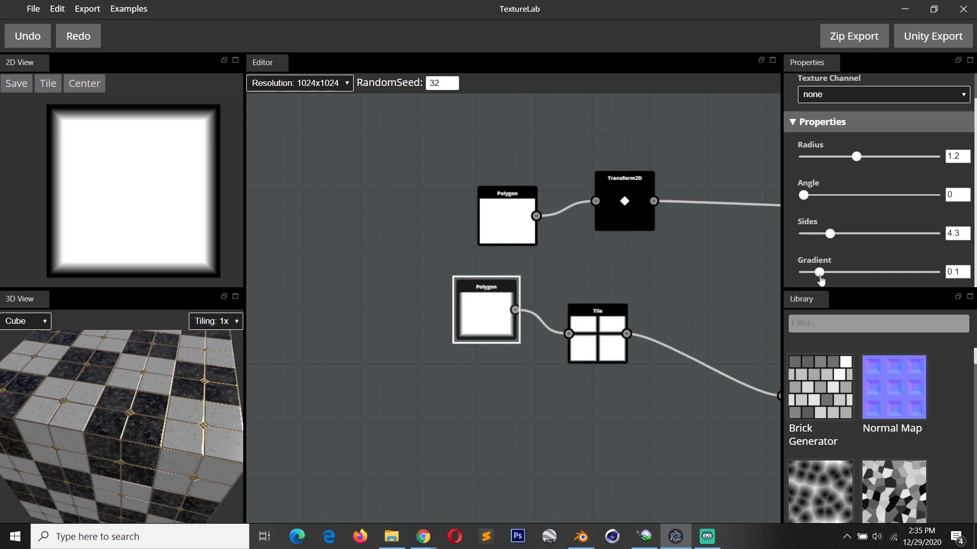
left_click(840, 273)
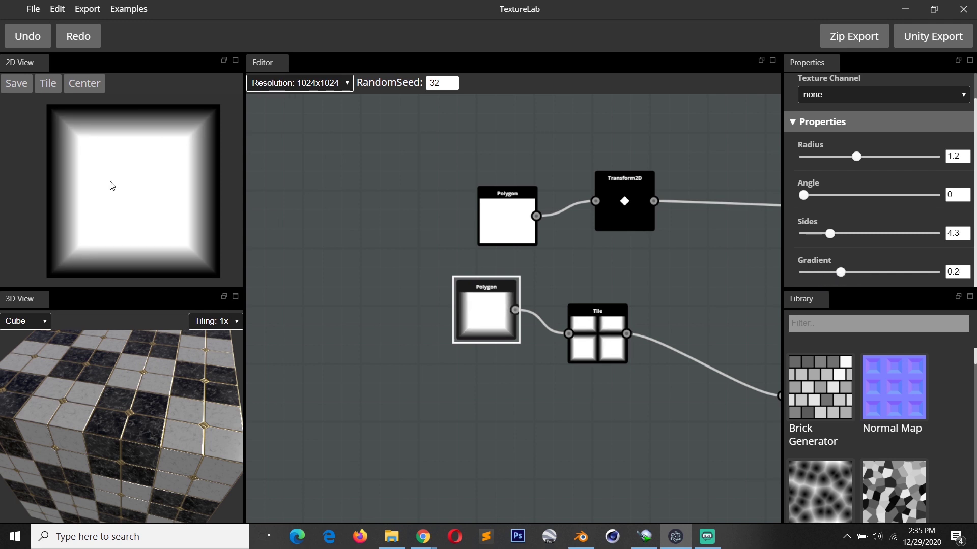
Examine the gold joints on the cube preview up close and preview the Tile node fed by the soft-edged Polygon.
scroll(116, 486, "up", 6)
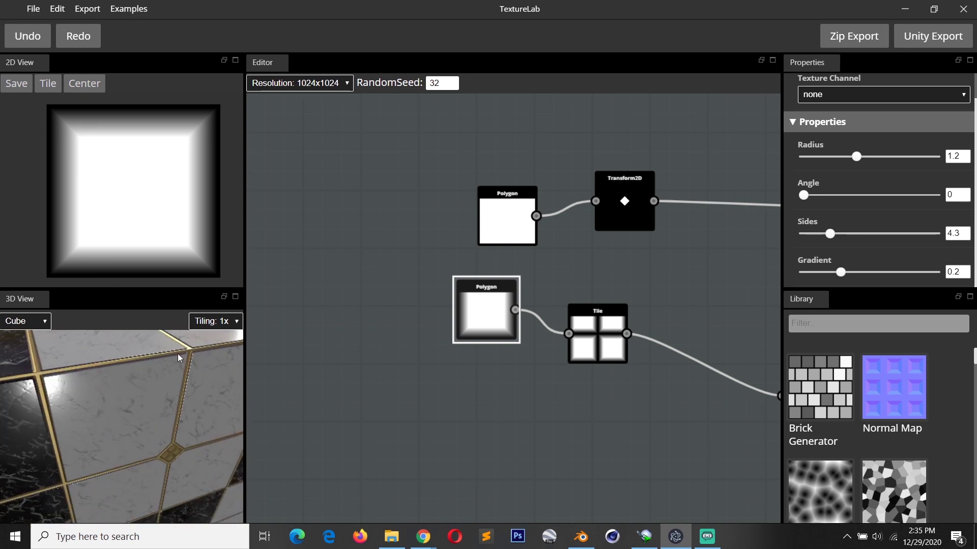
left_click(572, 341)
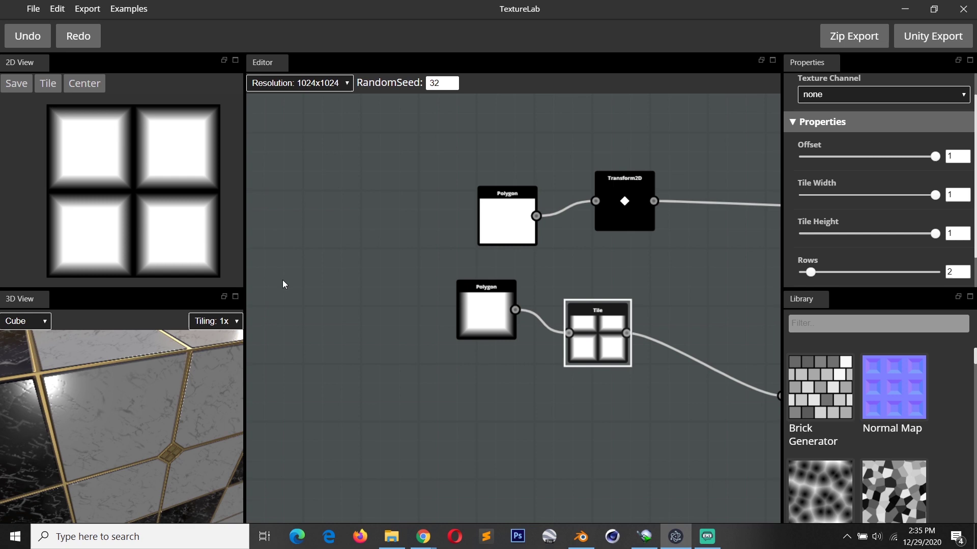
middle_click_drag(434, 354, 242, 317)
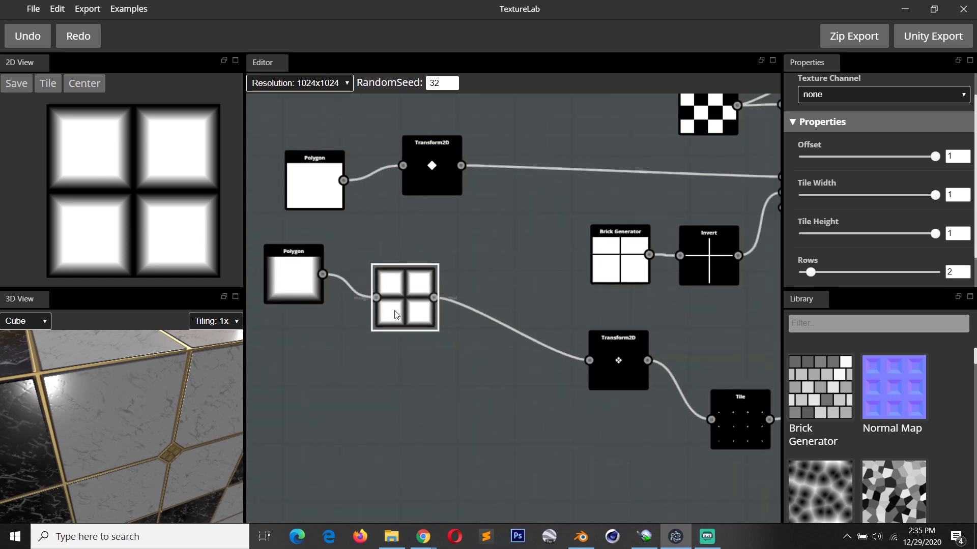
middle_click_drag(507, 334, 415, 313)
scroll(416, 313, "up", 1)
Preview the lower Transform2D node and compare its four-diamond motif with the gold ornament on the cube preview.
left_click(528, 320)
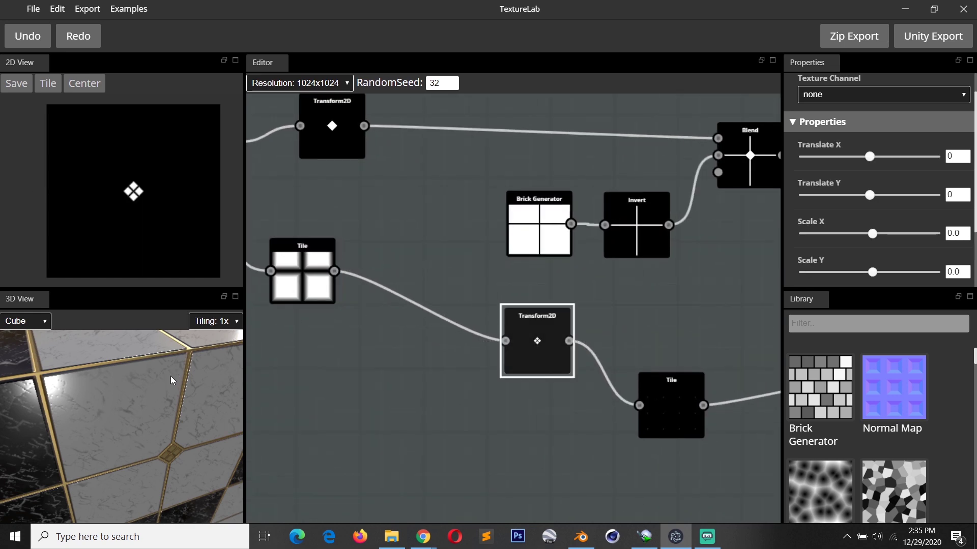
left_click_drag(170, 377, 128, 438)
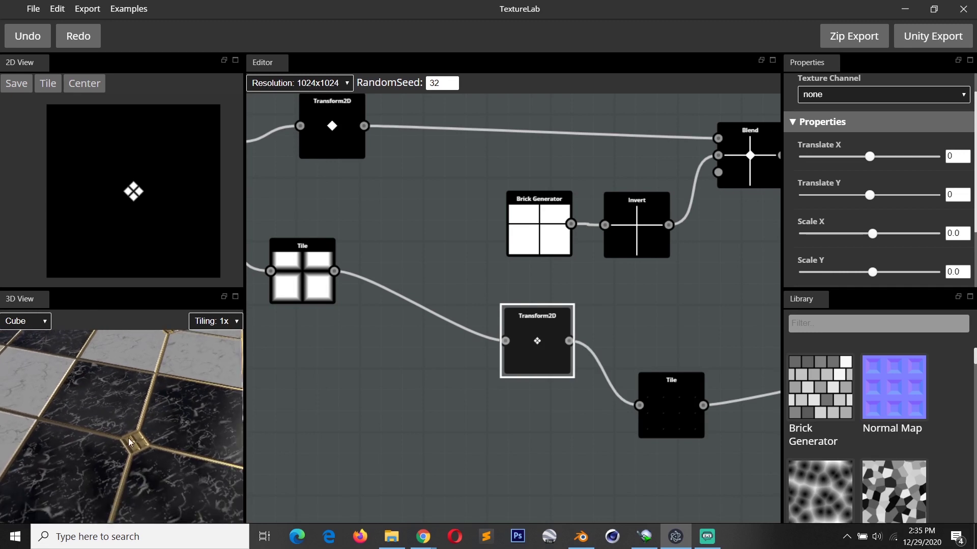
scroll(148, 244, "up", 2)
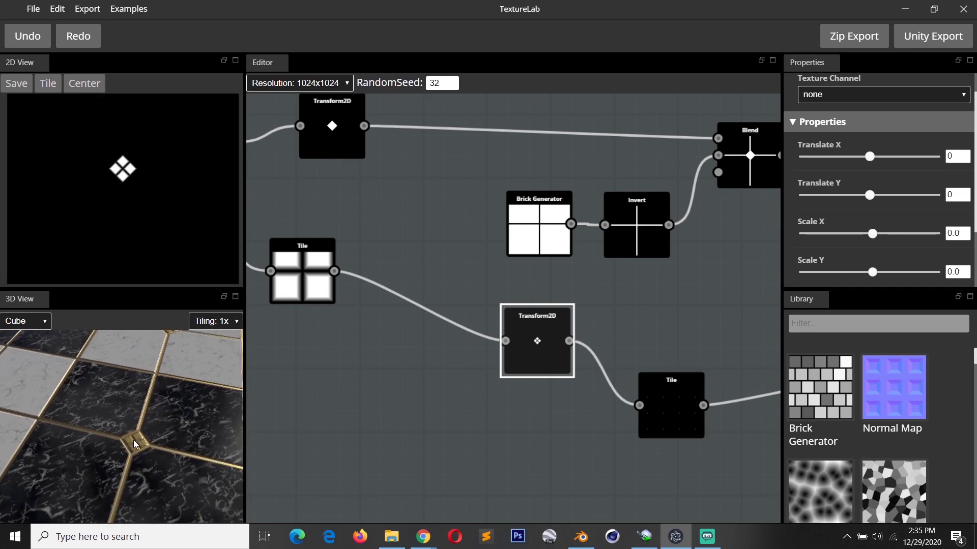
scroll(642, 341, "up", 4)
scroll(638, 331, "down", 2)
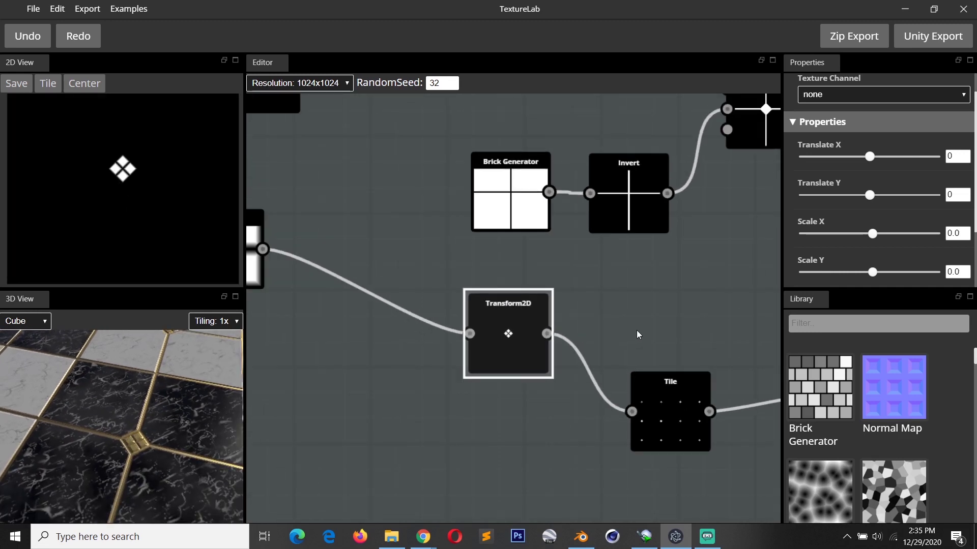
Move the lower Transform2D node slightly farther from the Tile node it feeds, and compare the patterns of both nodes.
middle_click_drag(598, 323, 539, 285)
left_click_drag(460, 319, 436, 322)
left_click(622, 386)
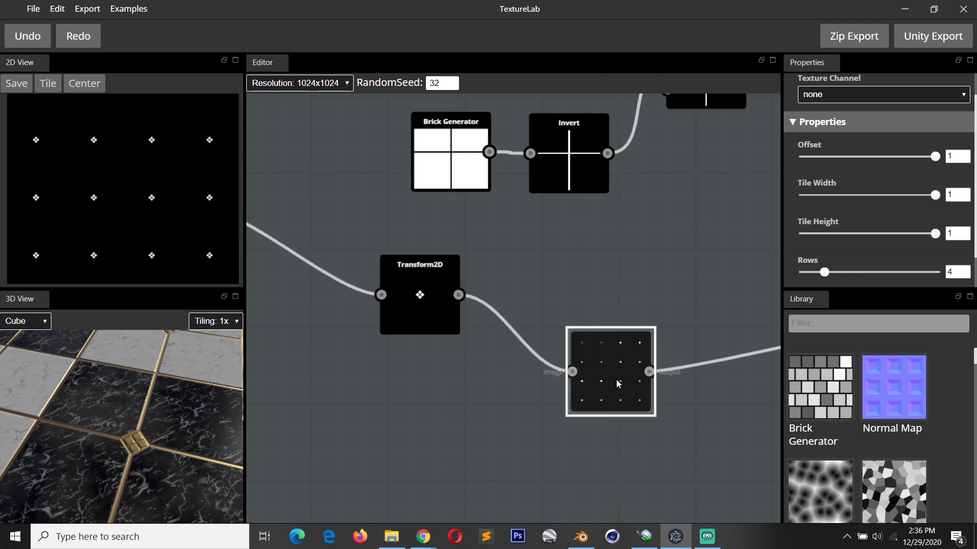
scroll(526, 264, "down", 4)
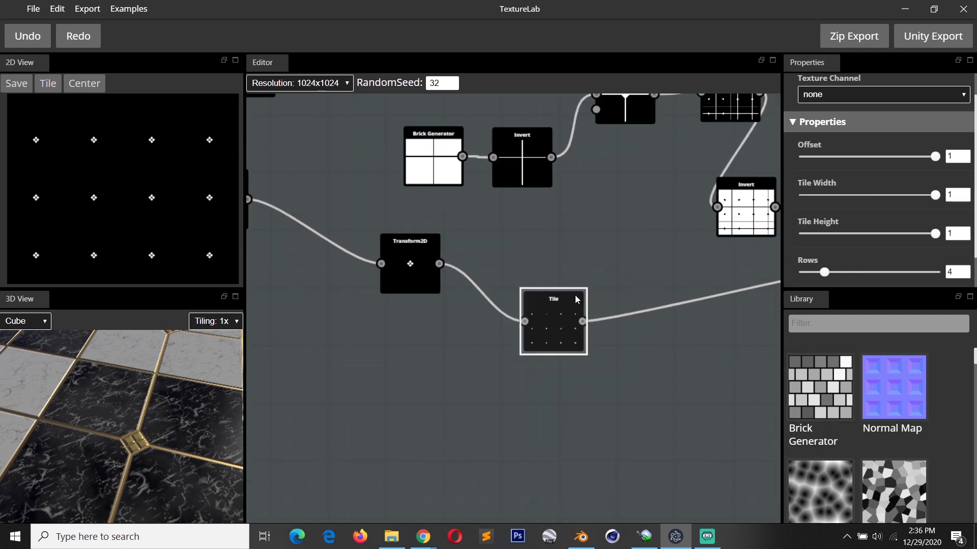
middle_click_drag(385, 300, 331, 292)
middle_click_drag(516, 279, 579, 302)
scroll(374, 308, "up", 2)
left_click(429, 304)
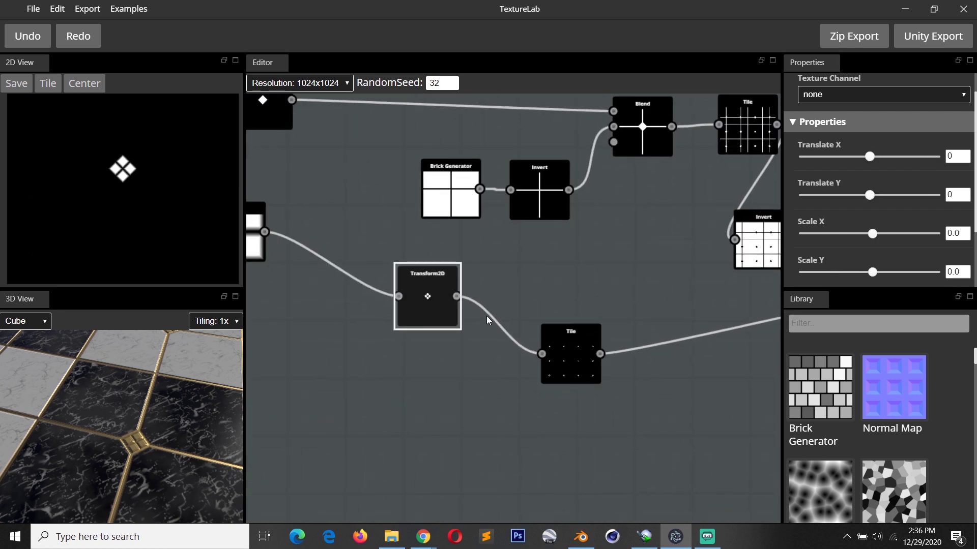
Preview the Tile node repeating the four-diamond motif and the Blend node that adds it to the inverted joint grid.
left_click(584, 335)
middle_click_drag(657, 300, 457, 350)
scroll(518, 340, "down", 4)
left_click(633, 328)
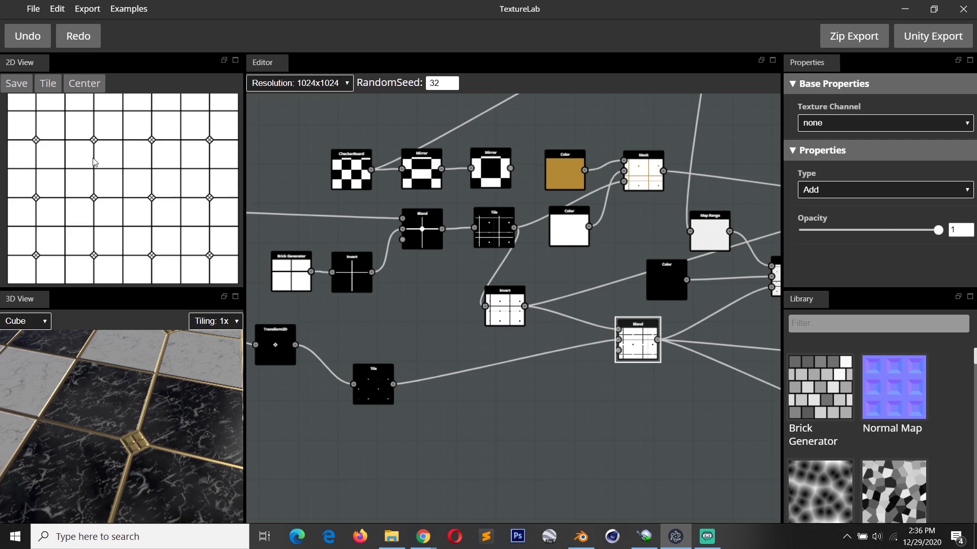
Trace how the joint grid is built by previewing its Invert, Blend, Tile, second Invert and final Blend nodes in order.
left_click(356, 274)
left_click(422, 237)
left_click(492, 234)
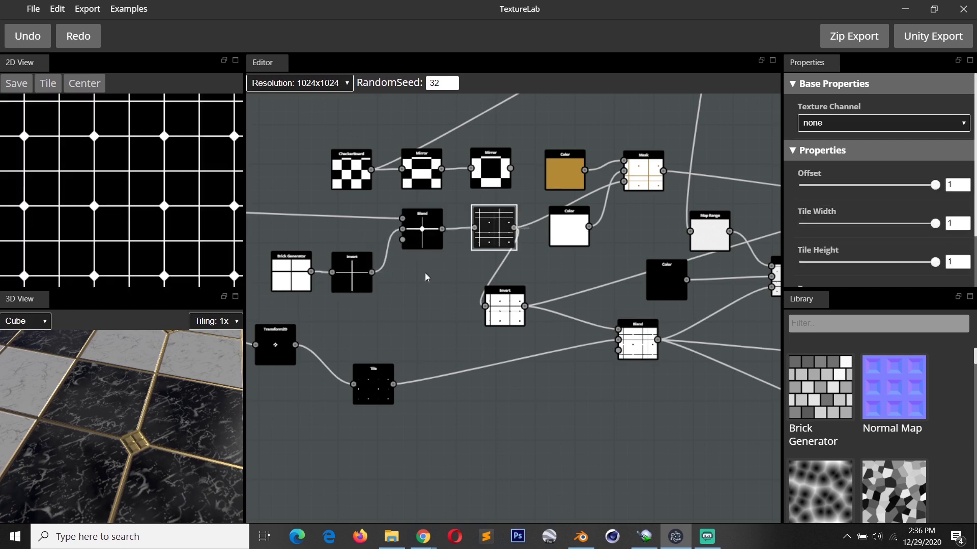
left_click(527, 316)
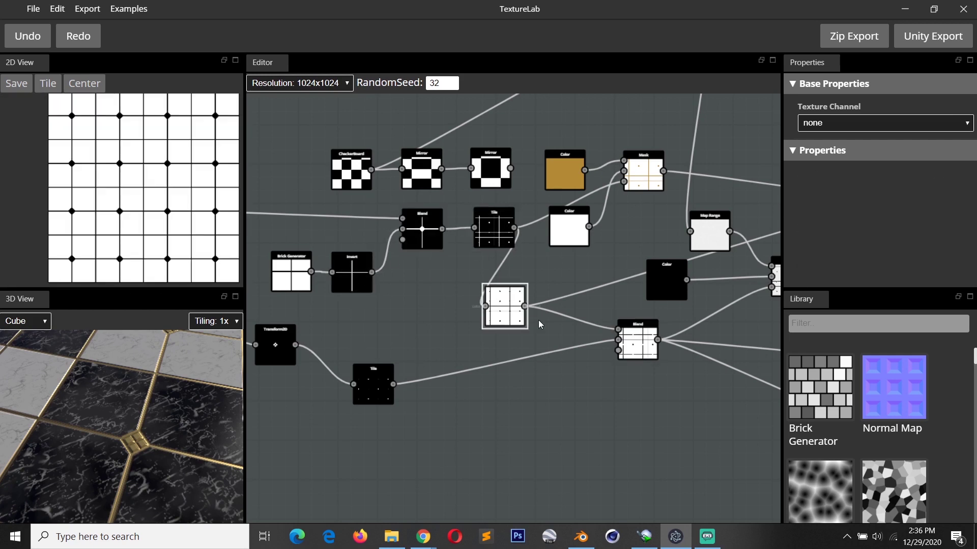
left_click(624, 355)
Preview the Map Range nodes assigned to the metalness and roughness channels.
middle_click_drag(764, 380, 497, 347)
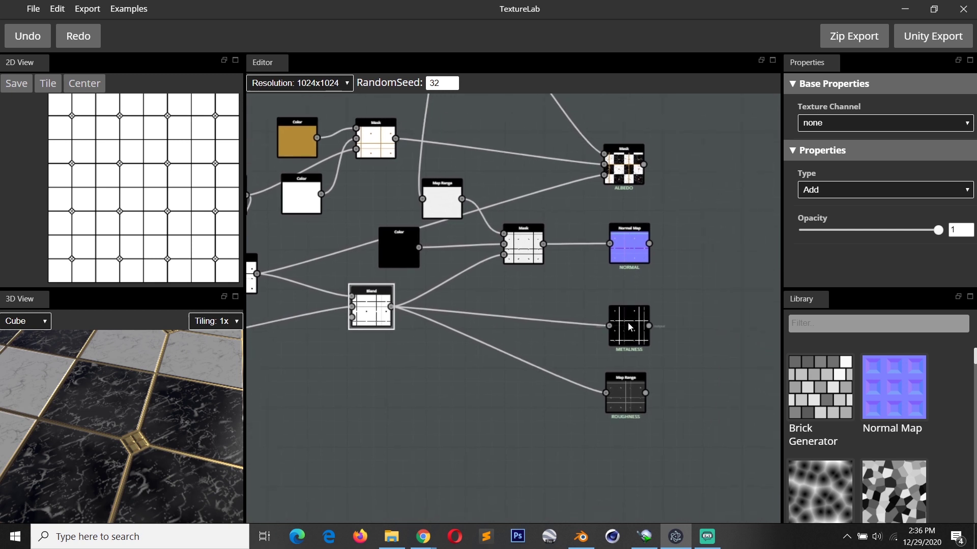
left_click(628, 322)
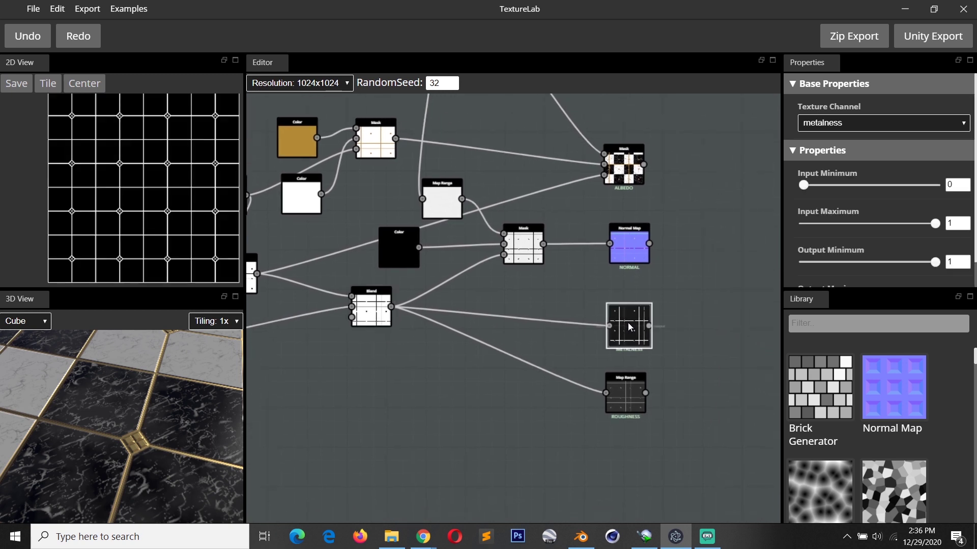
left_click(630, 405)
middle_click_drag(470, 342, 518, 350)
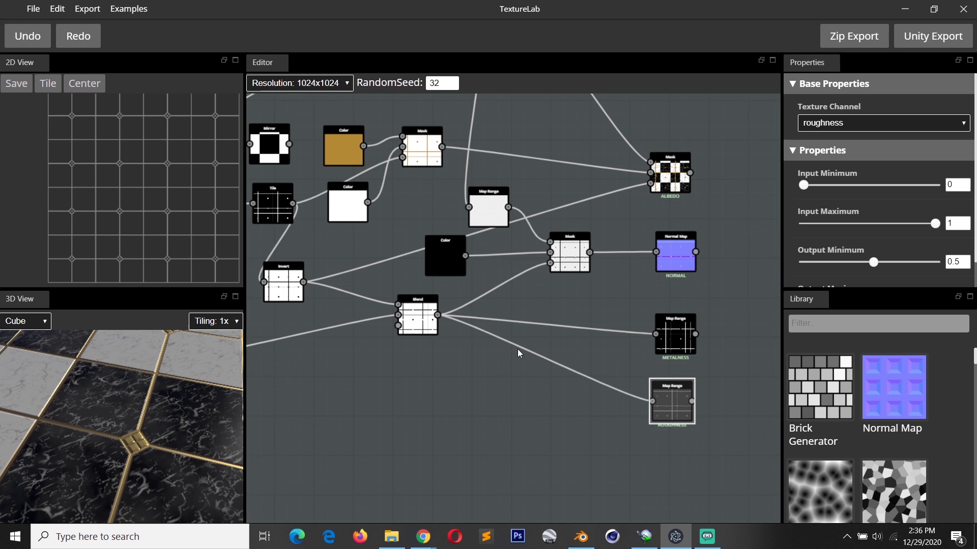
Compare the joint Blend node with the roughness Map Range node, checking its output range and the reflections on the cube preview.
left_click(413, 326)
left_click(661, 408)
middle_click_drag(459, 333, 420, 321)
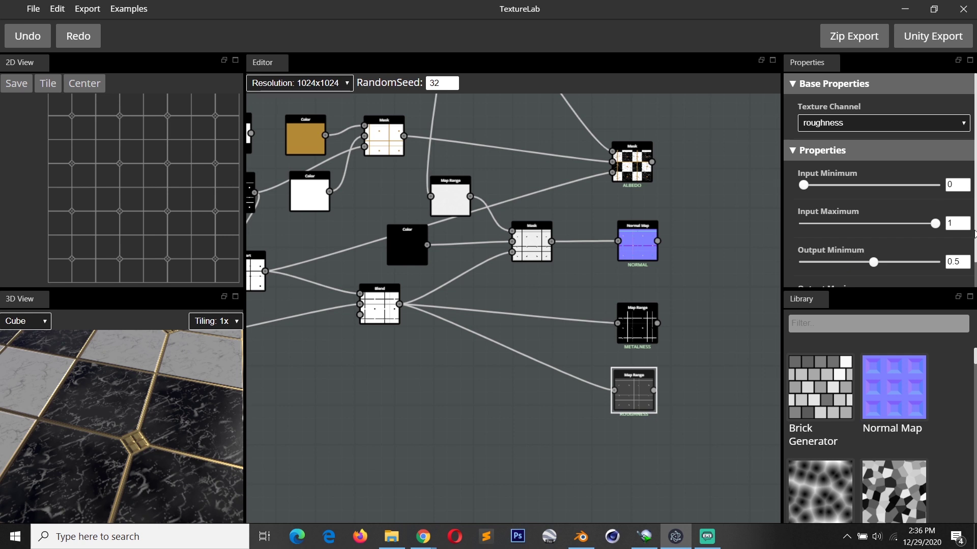
scroll(896, 254, "down", 2)
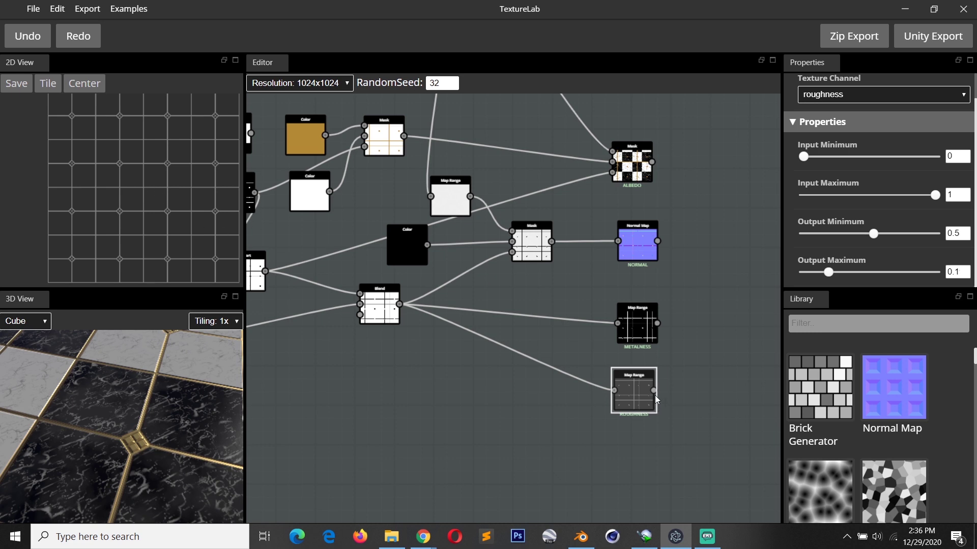
left_click_drag(50, 373, 87, 388)
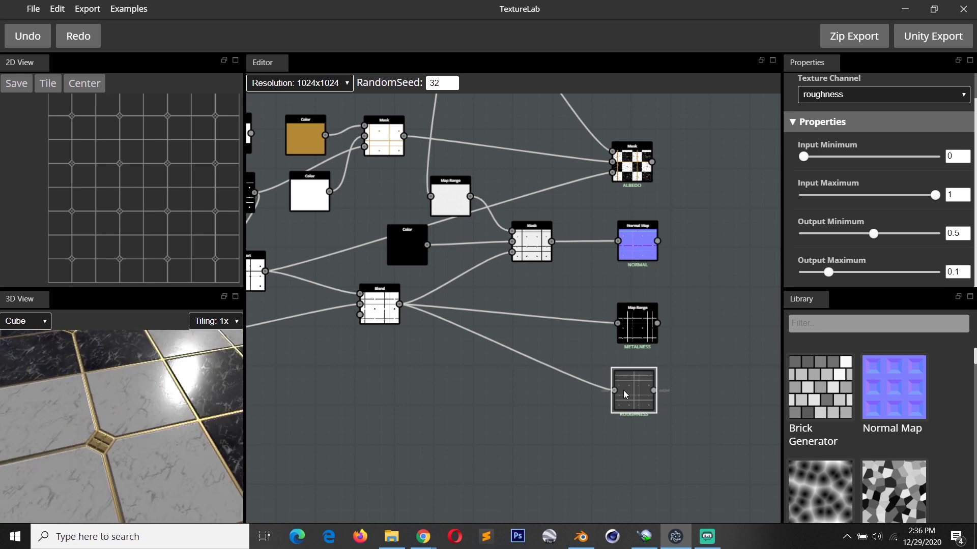
left_click_drag(624, 390, 631, 393)
Preview the CheckerBoard node and the two Mirror nodes that follow it.
middle_click_drag(314, 269, 452, 328)
left_click(371, 272)
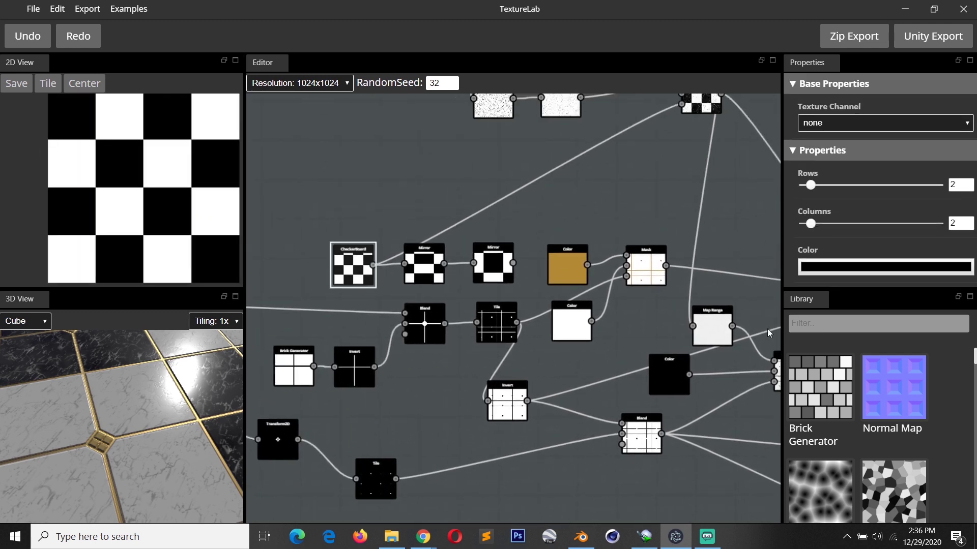
scroll(146, 212, "down", 3)
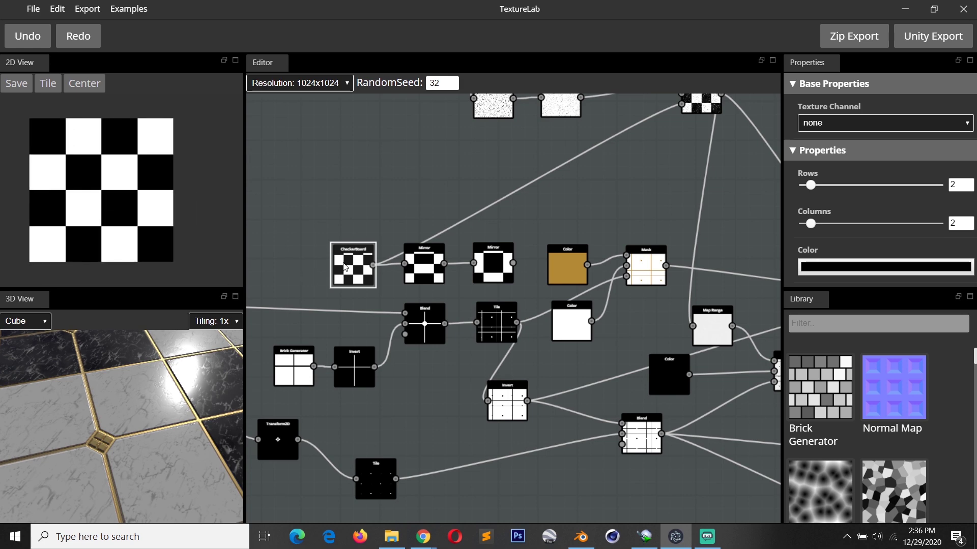
scroll(352, 265, "up", 3)
scroll(526, 379, "up", 1)
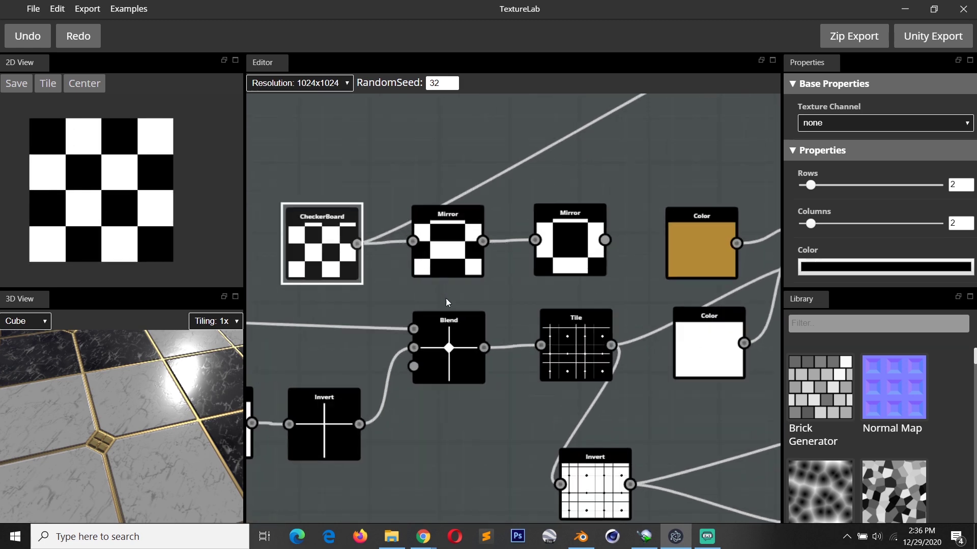
scroll(445, 298, "down", 1)
left_click(445, 274)
left_click(542, 251)
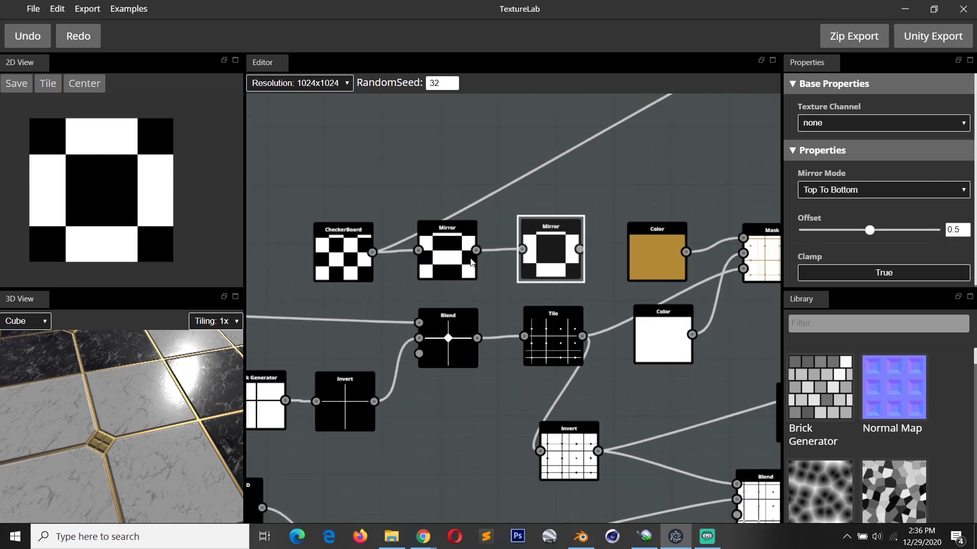
Preview the Mask node that combines both marbles in a checkerboard, and trace the marble nodes and connections around it.
scroll(444, 209, "down", 5)
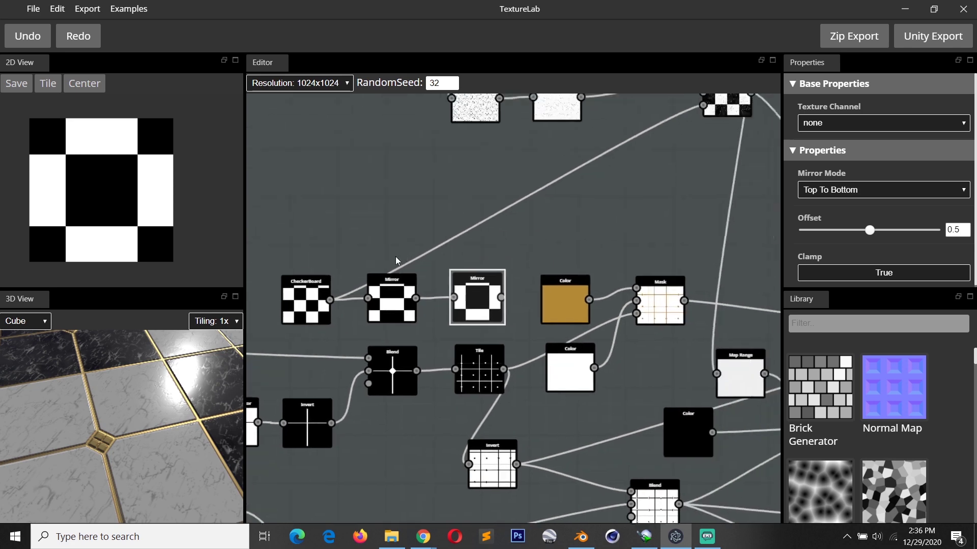
left_click(478, 312)
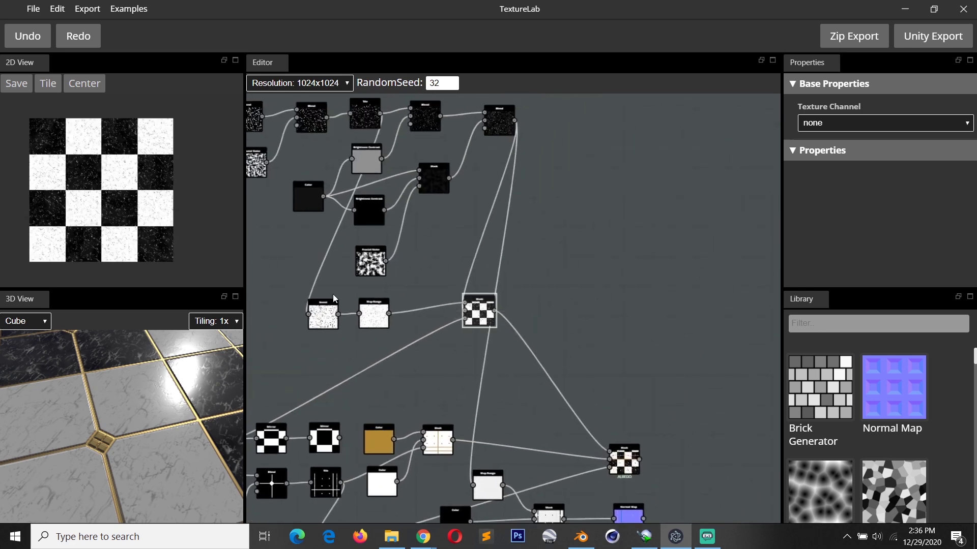
middle_click_drag(263, 216, 497, 295)
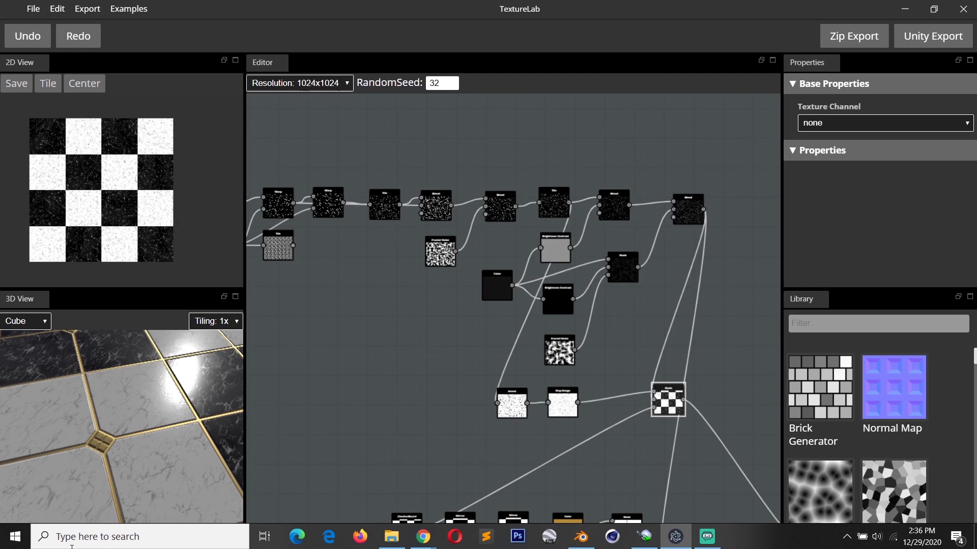
middle_click_drag(432, 259, 514, 248)
middle_click_drag(535, 351, 359, 231)
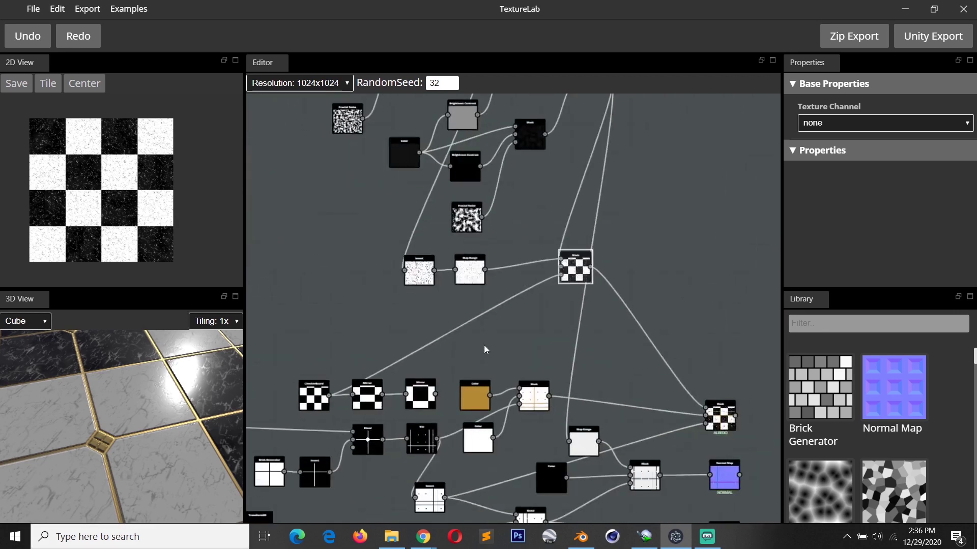
middle_click_drag(484, 345, 410, 255)
Preview the Mask node assigned to the albedo channel and trace the connections feeding it.
left_click(642, 339)
scroll(642, 338, "up", 1)
middle_click_drag(623, 352, 518, 303)
scroll(518, 304, "up", 8)
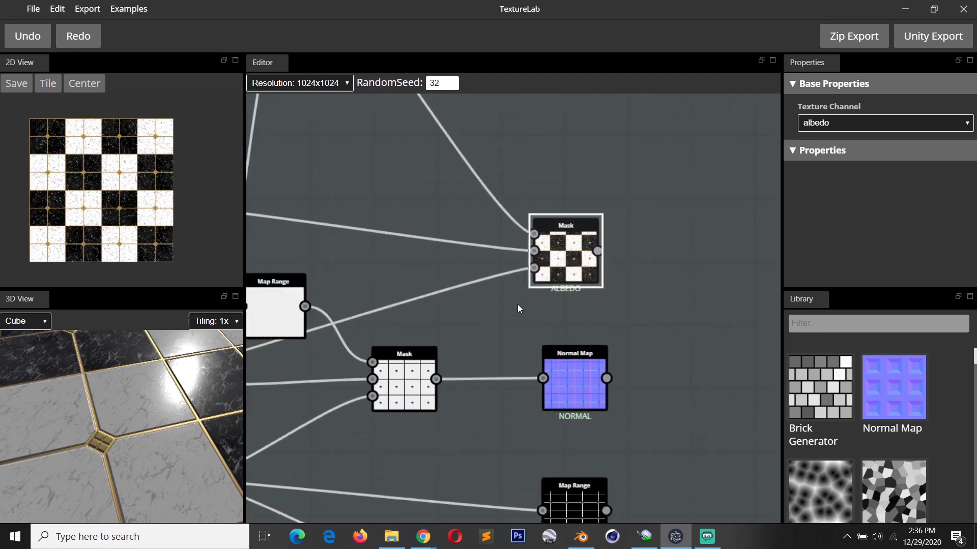
middle_click_drag(449, 310, 625, 260)
scroll(585, 282, "down", 3)
middle_click_drag(339, 334, 496, 294)
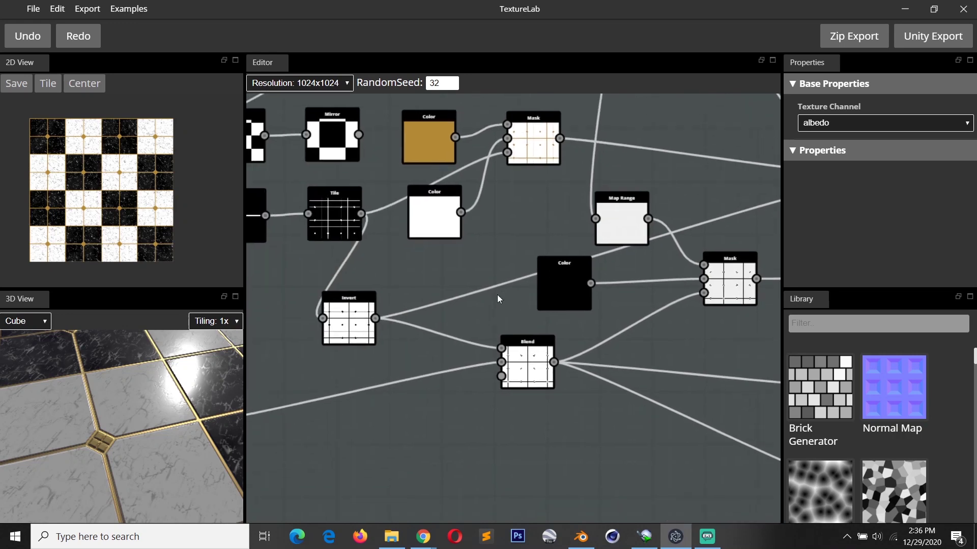
Preview the gold Color node and the Mask node that applies it to the joint lines.
scroll(497, 295, "down", 3)
scroll(398, 286, "down", 1)
middle_click_drag(399, 286, 374, 371)
scroll(375, 371, "up", 4)
left_click(427, 245)
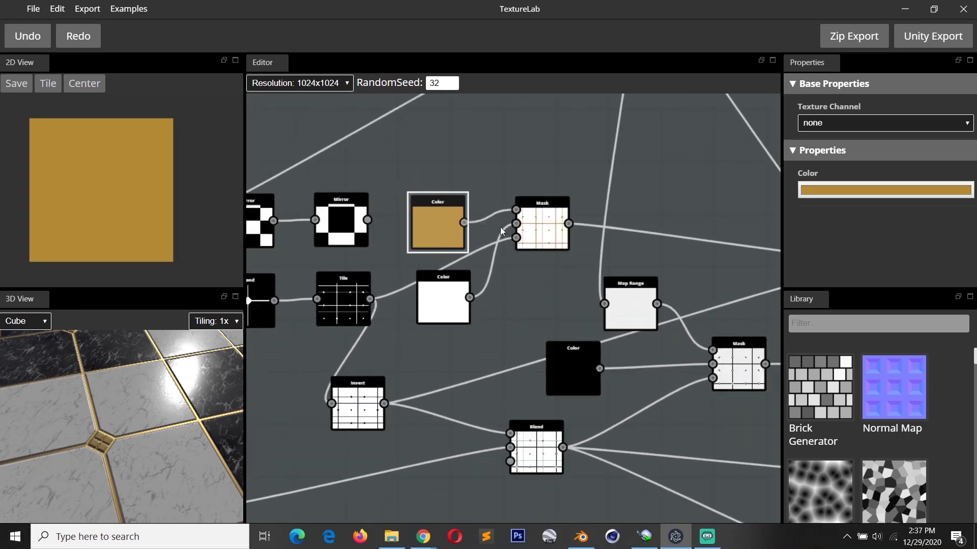
left_click(532, 232)
Preview the white Color node and joint-line Tile node feeding the gold Mask, and compare them with the albedo Mask.
scroll(516, 331, "down", 1)
middle_click_drag(516, 330, 328, 345)
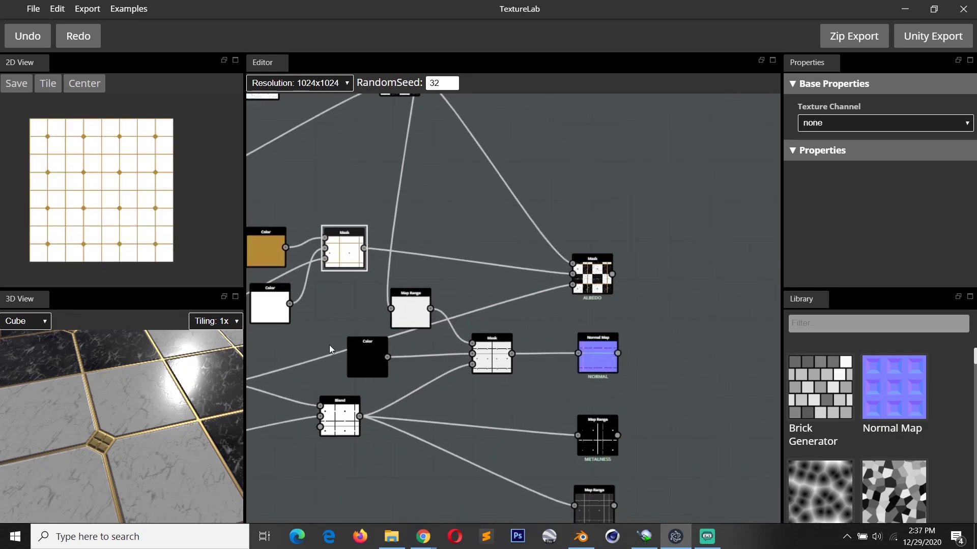
left_click(269, 304)
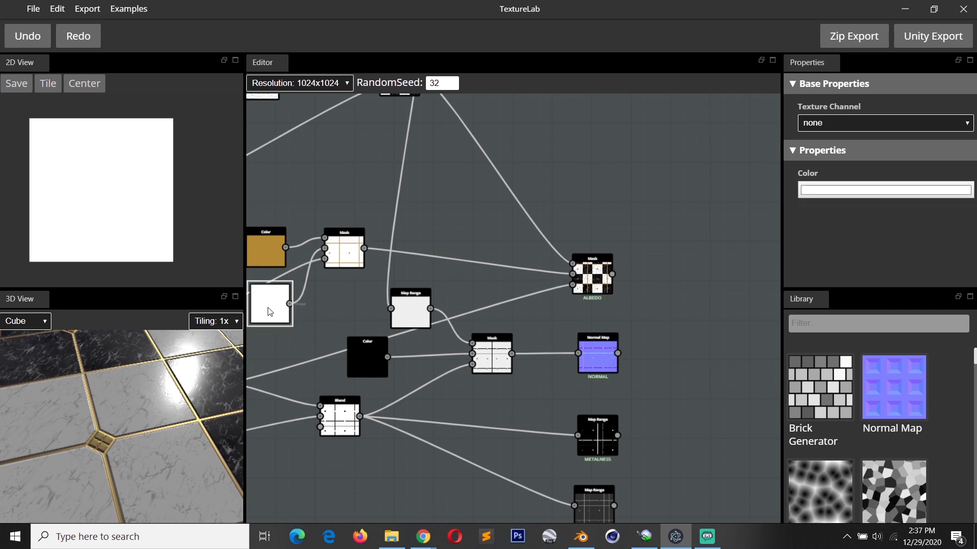
middle_click_drag(335, 312, 465, 313)
left_click(337, 301)
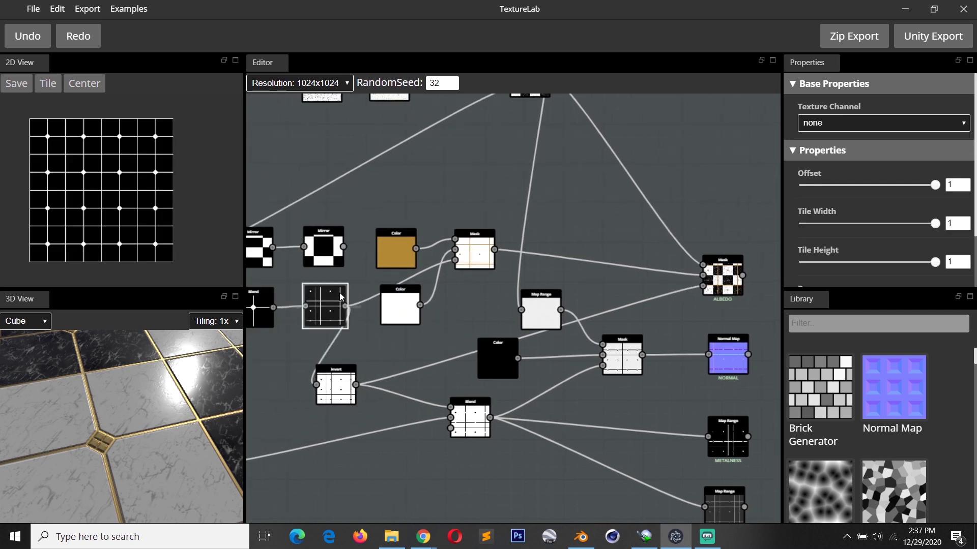
left_click(709, 277)
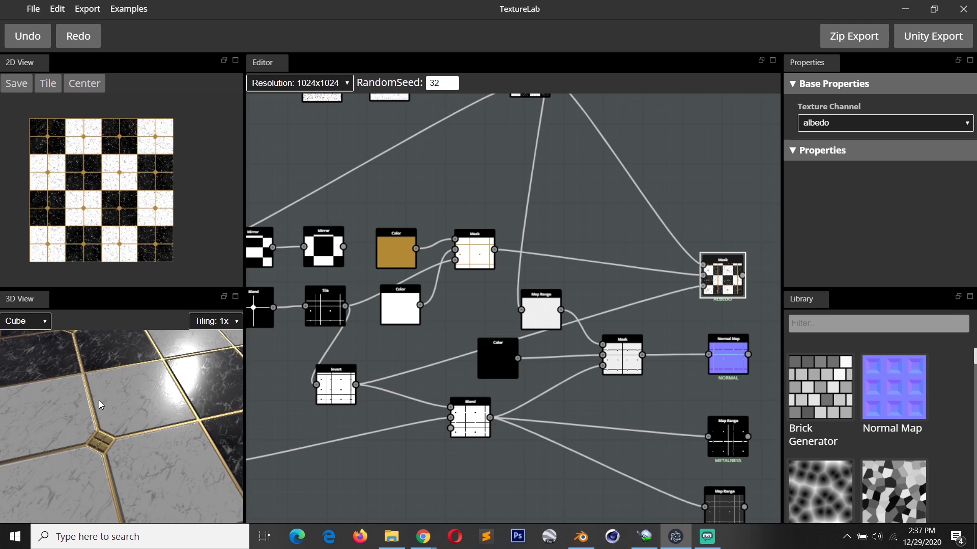
Preview the Lined Cell and Cell nodes at the start of the marble vein chain.
scroll(400, 448, "down", 1)
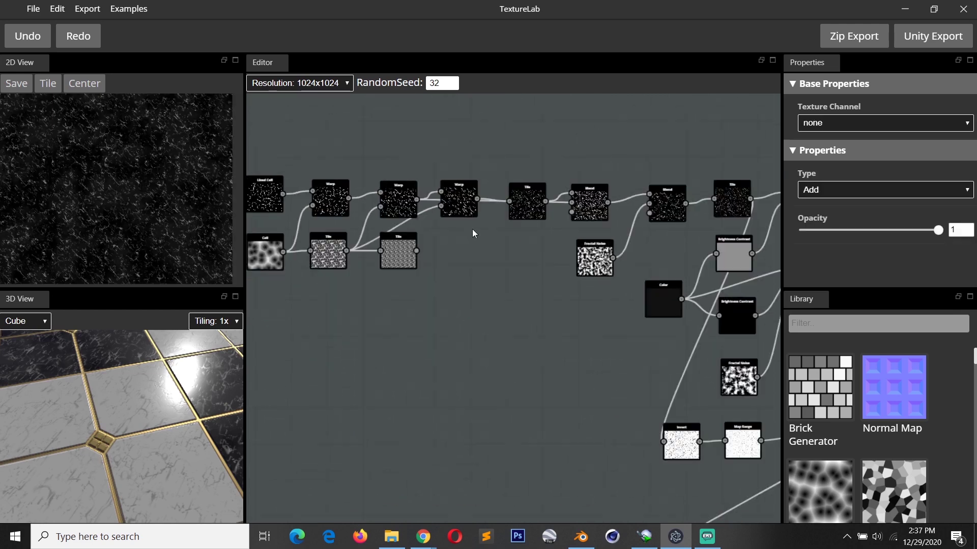
middle_click_drag(351, 223, 540, 320)
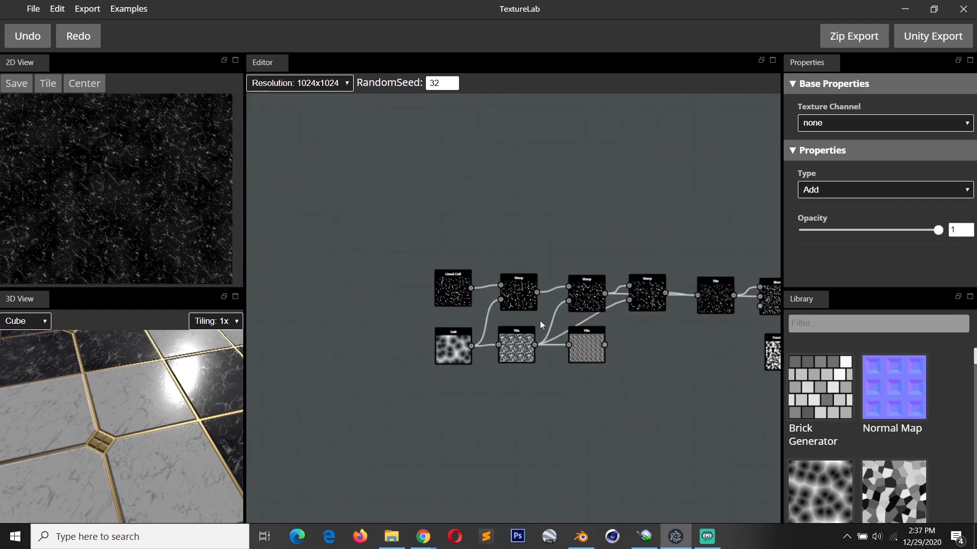
scroll(539, 321, "up", 4)
left_click(426, 293)
scroll(402, 342, "up", 2)
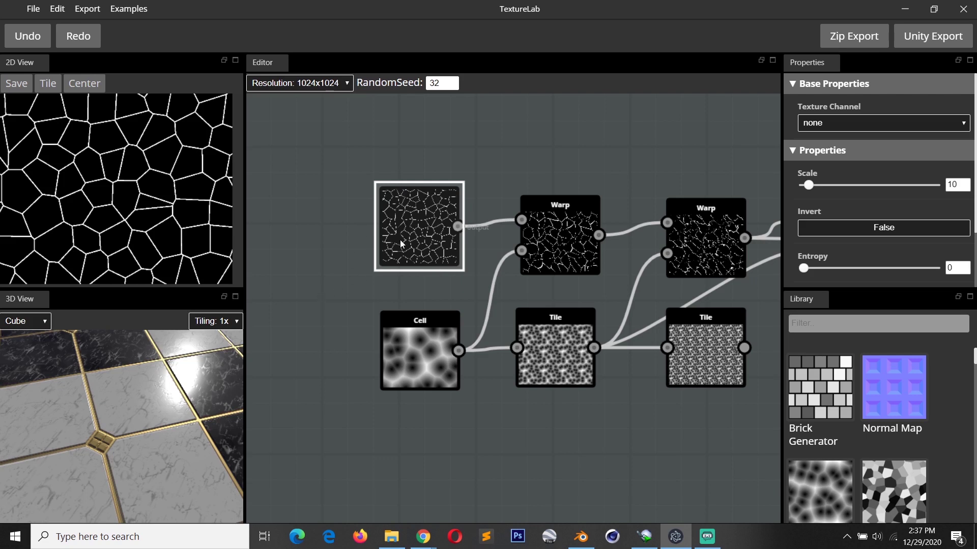
left_click(425, 351)
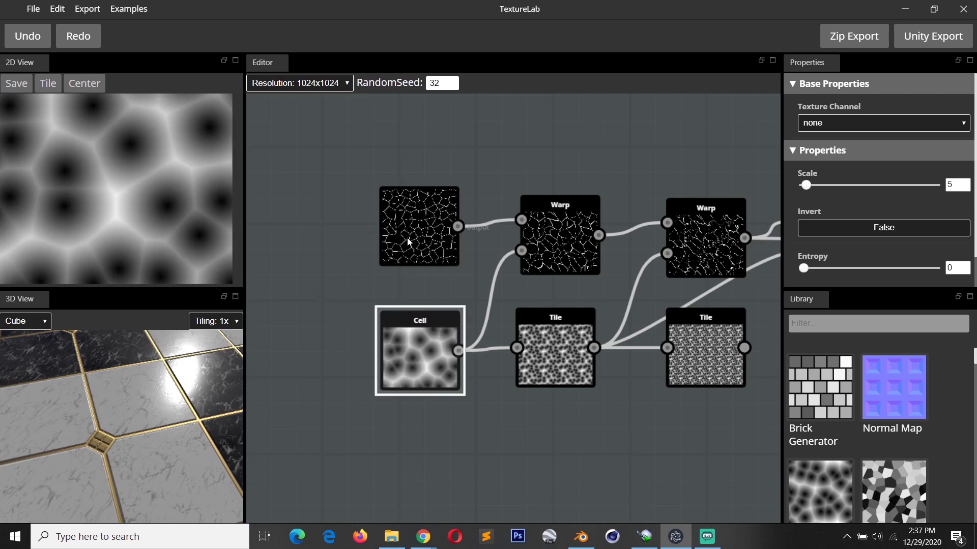
Preview the first Warp node and compare its distorted lines with the Lined Cell and Cell inputs.
left_click(547, 235)
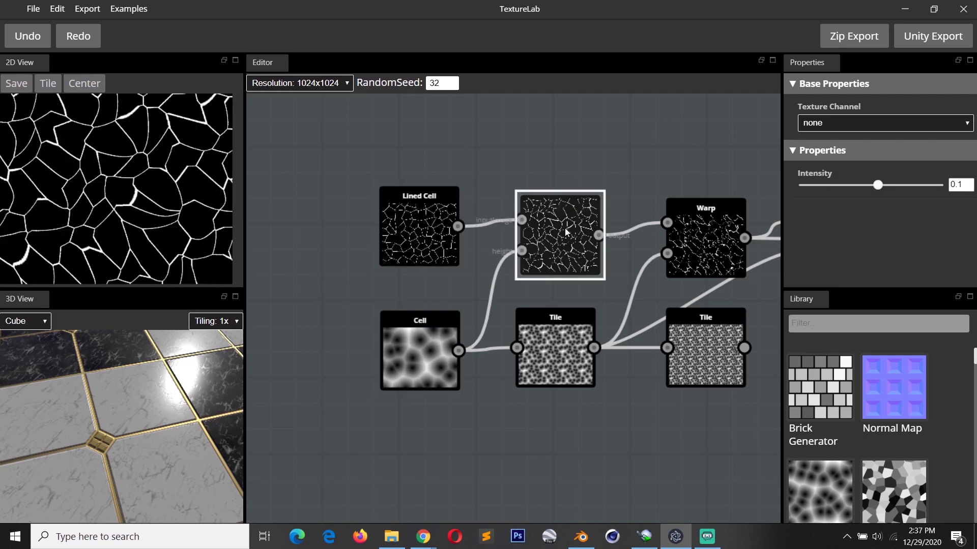
scroll(134, 208, "down", 2)
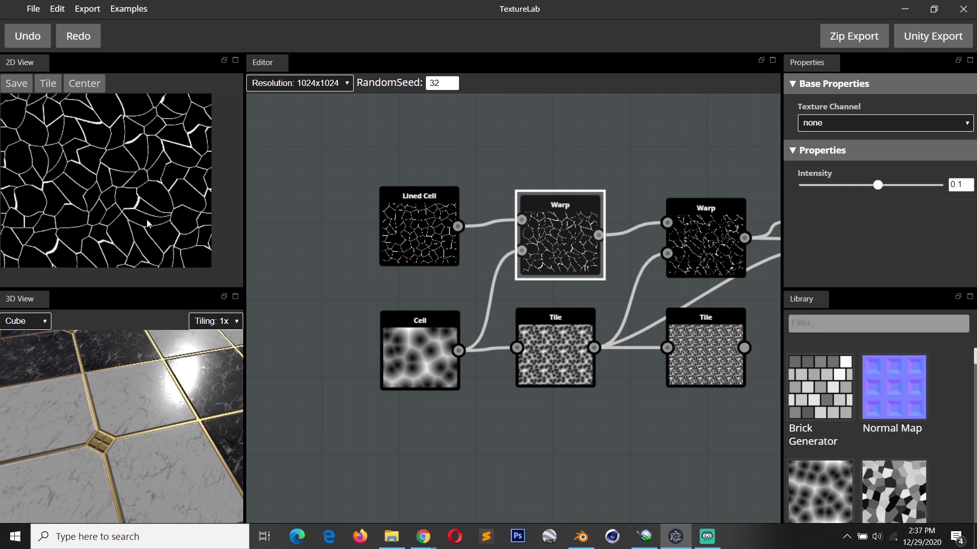
left_click(414, 249)
left_click(420, 328)
left_click(553, 264)
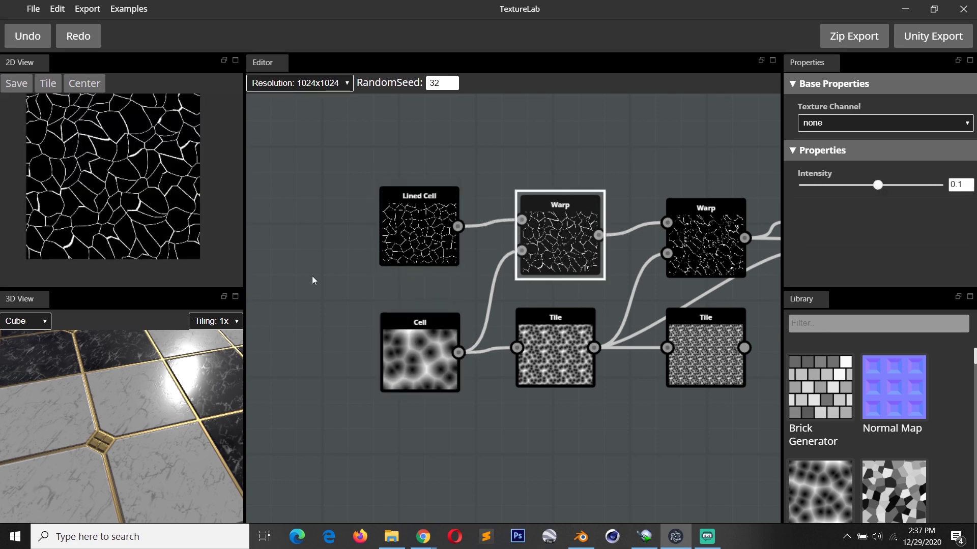
Preview the second Warp node and compare it with the Cell pattern that drives its distortion through the Tile node.
middle_click_drag(439, 351, 271, 359)
left_click(521, 245)
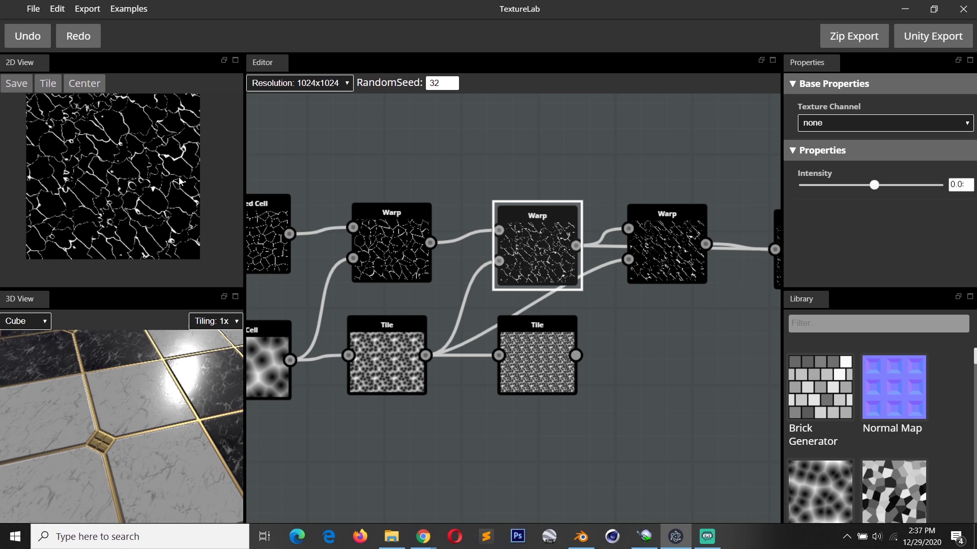
middle_click_drag(407, 319, 440, 338)
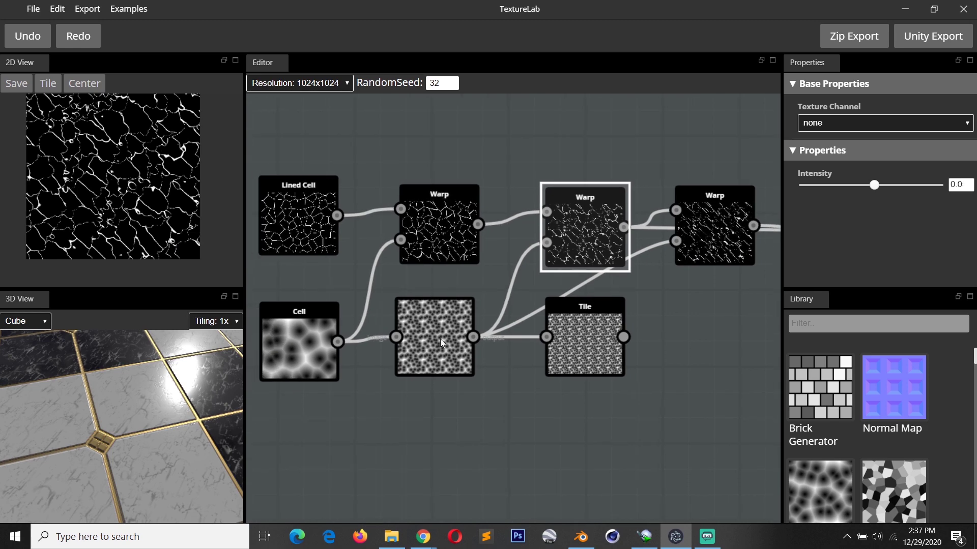
left_click(329, 363)
left_click(578, 231)
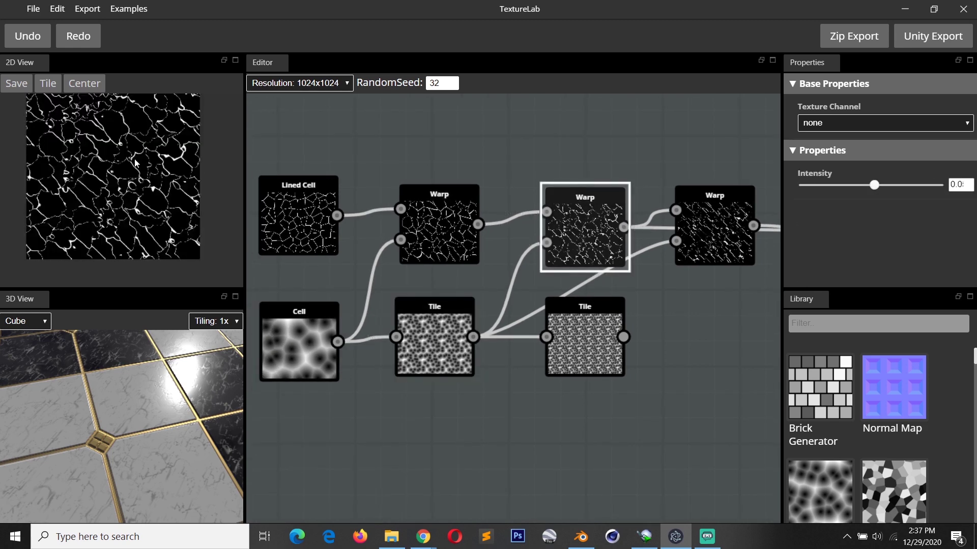
Follow the marble vein chain through the third Warp node and preview the Tile node that repeats its warped lines.
left_click(582, 315)
middle_click_drag(582, 315, 303, 336)
left_click(399, 277)
middle_click_drag(392, 332, 343, 299)
left_click(422, 265)
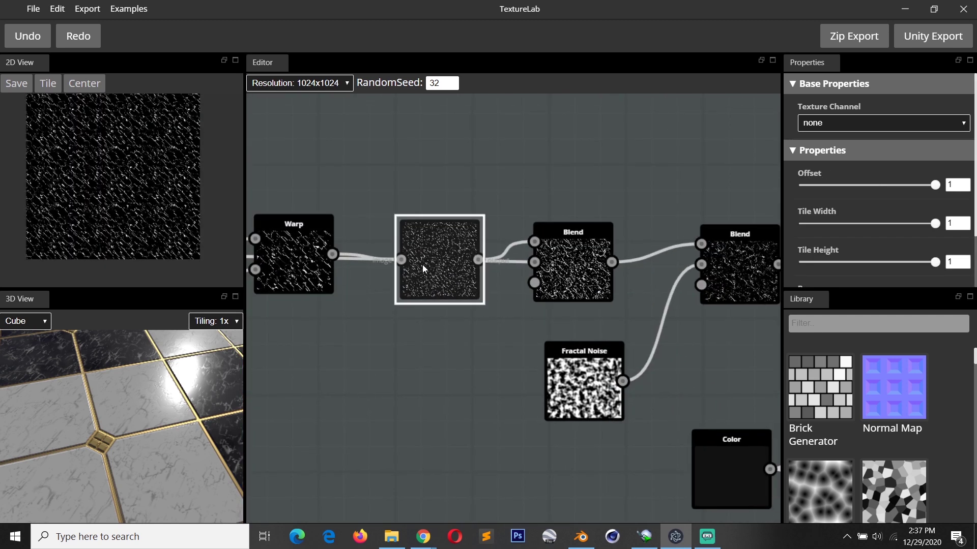
Preview the vein chain's Add Blend, the Multiply Blend fed by Fractal Noise, and the Tile node that follows them.
middle_click_drag(422, 265, 293, 336)
left_click(499, 240)
middle_click_drag(363, 347, 262, 316)
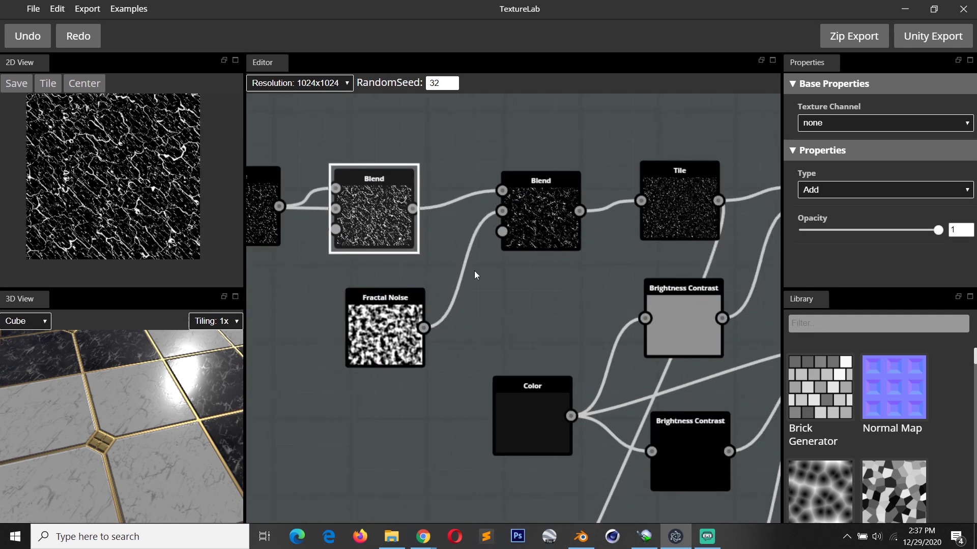
left_click(531, 248)
middle_click_drag(533, 251, 443, 229)
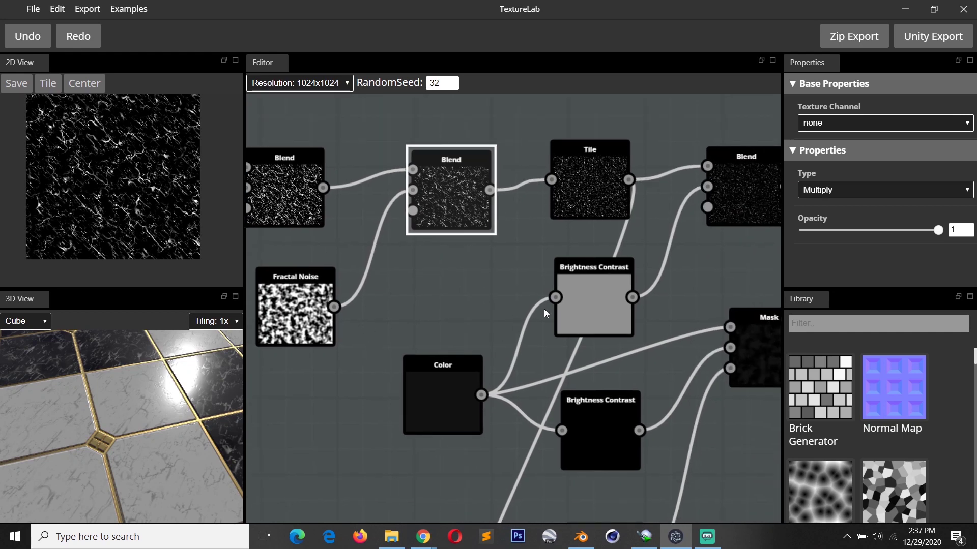
left_click(611, 205)
middle_click_drag(574, 365, 423, 311)
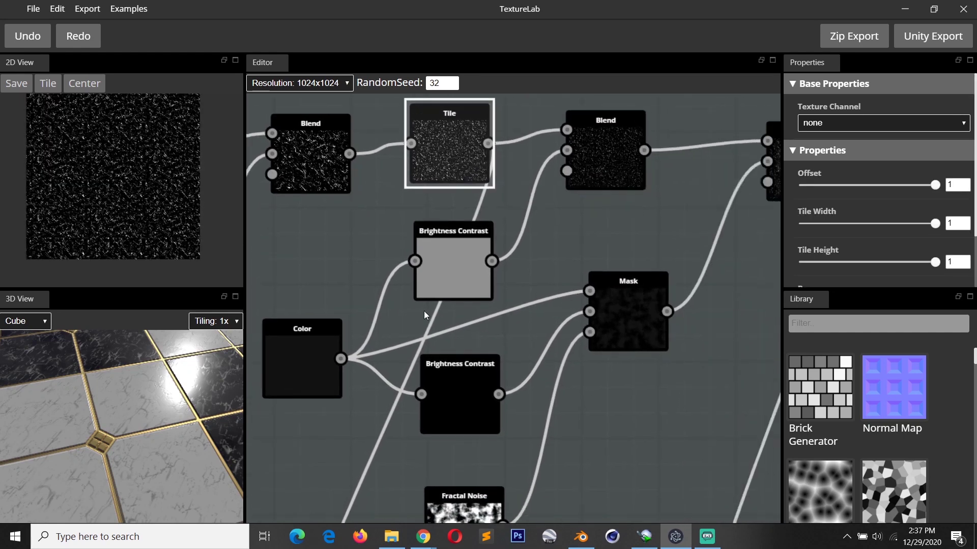
Preview the Multiply Blend after the Tile node, the final Add Blend, and the Mask node that combines the veins with the checkerboard.
left_click(607, 161)
middle_click_drag(576, 371, 419, 341)
scroll(419, 342, "down", 5)
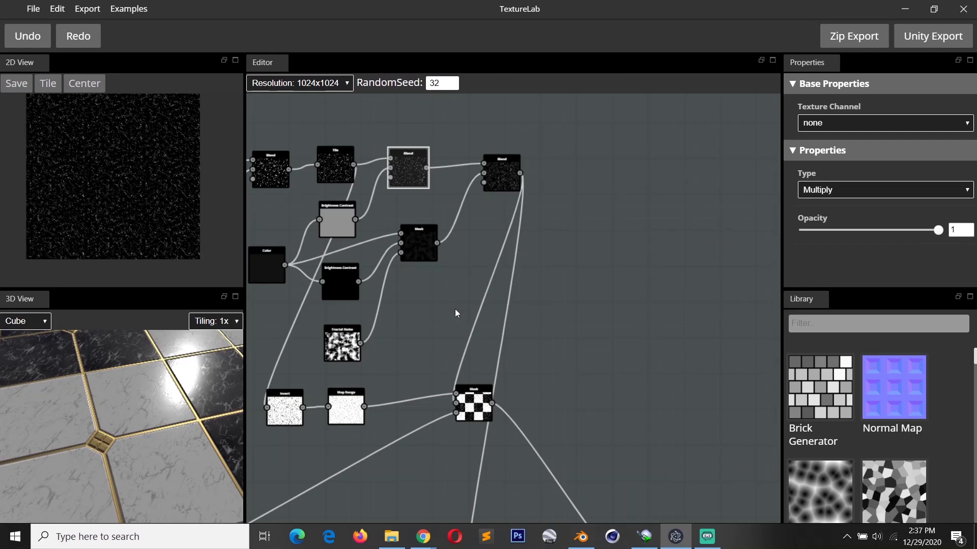
left_click(497, 179)
middle_click_drag(458, 477, 446, 303)
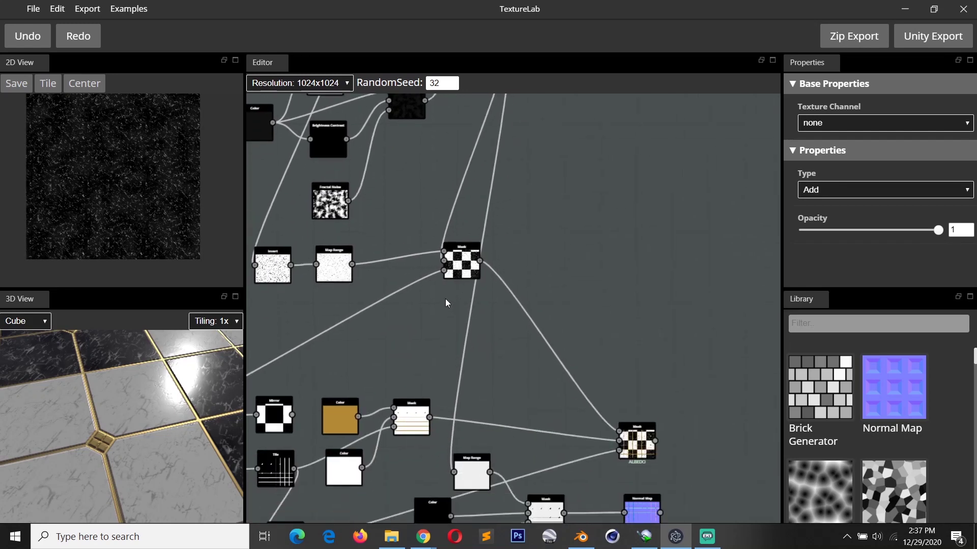
left_click(462, 275)
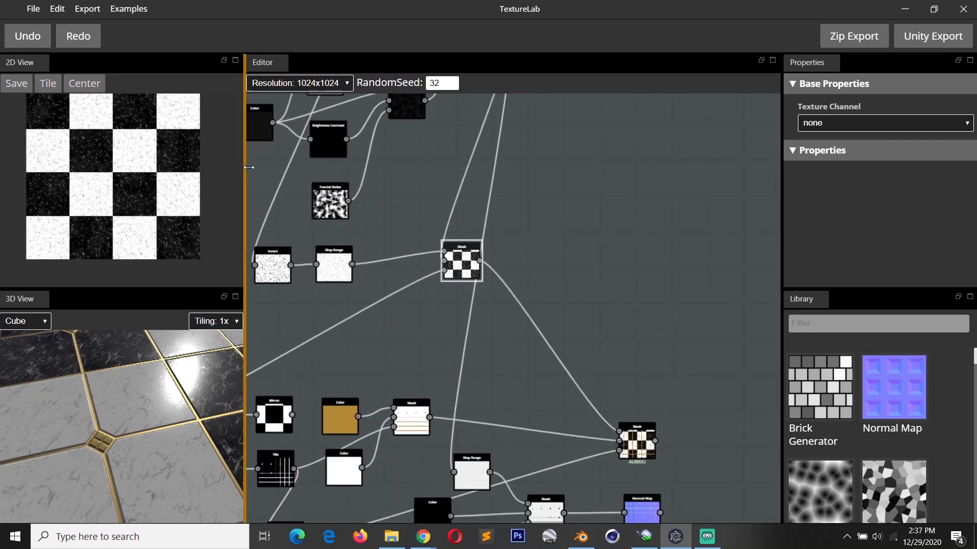
Create a new texture project and make room for nodes beside the default output nodes.
left_click(41, 11)
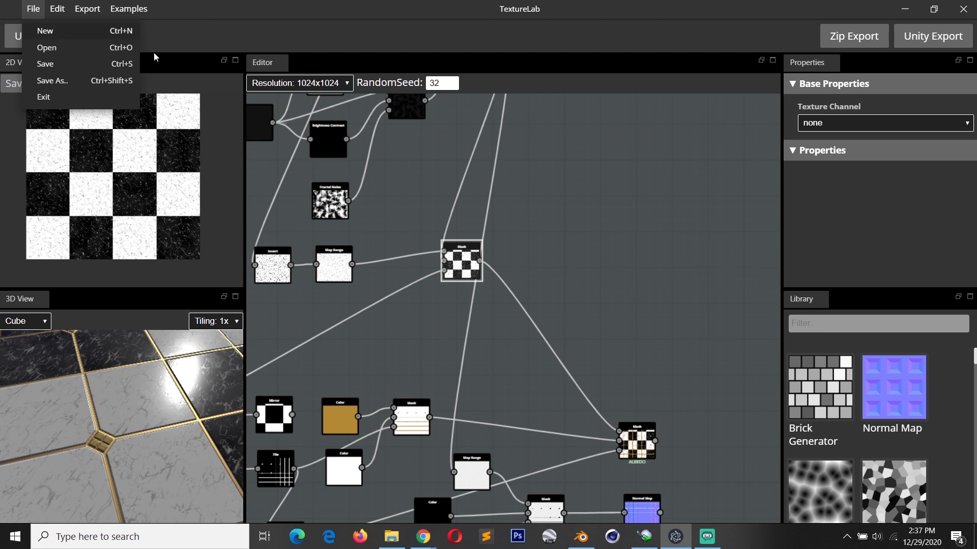
left_click(44, 29)
scroll(523, 309, "down", 3)
middle_click_drag(542, 354, 502, 340)
scroll(501, 340, "down", 4)
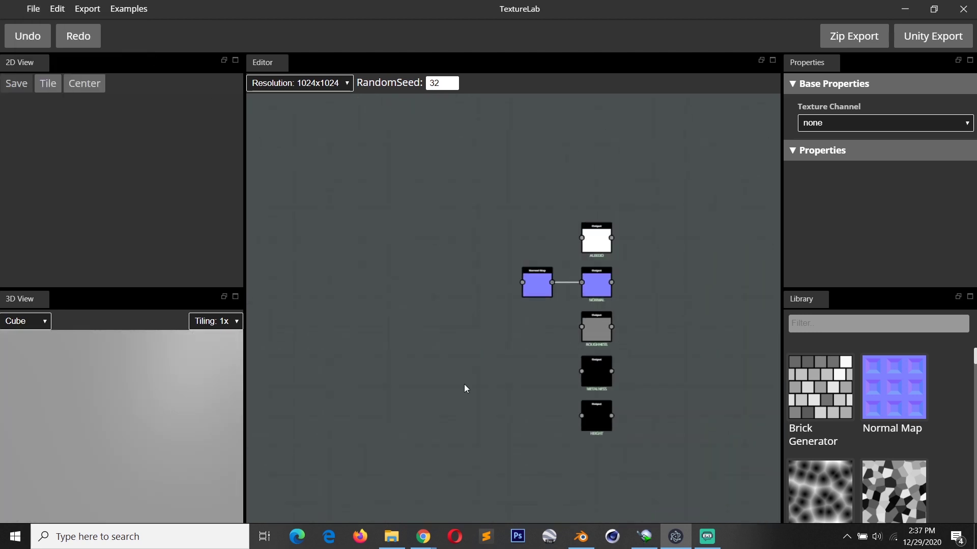
middle_click_drag(380, 388, 486, 352)
scroll(329, 305, "up", 1)
scroll(329, 309, "up", 1)
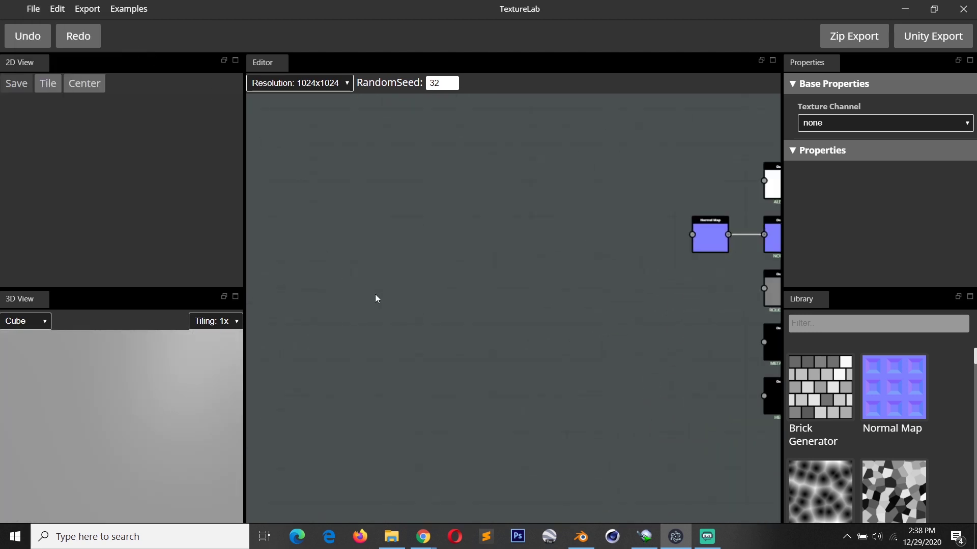
scroll(375, 295, "down", 3)
middle_click_drag(364, 320, 406, 277)
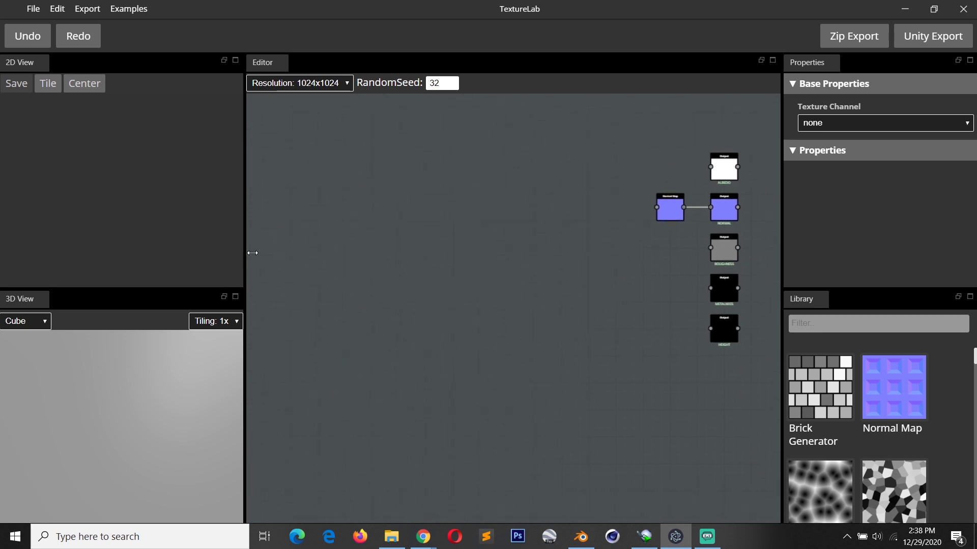
Look through the node library, filter it for "pol" and add a Polygon node to the empty graph area.
left_click(813, 323)
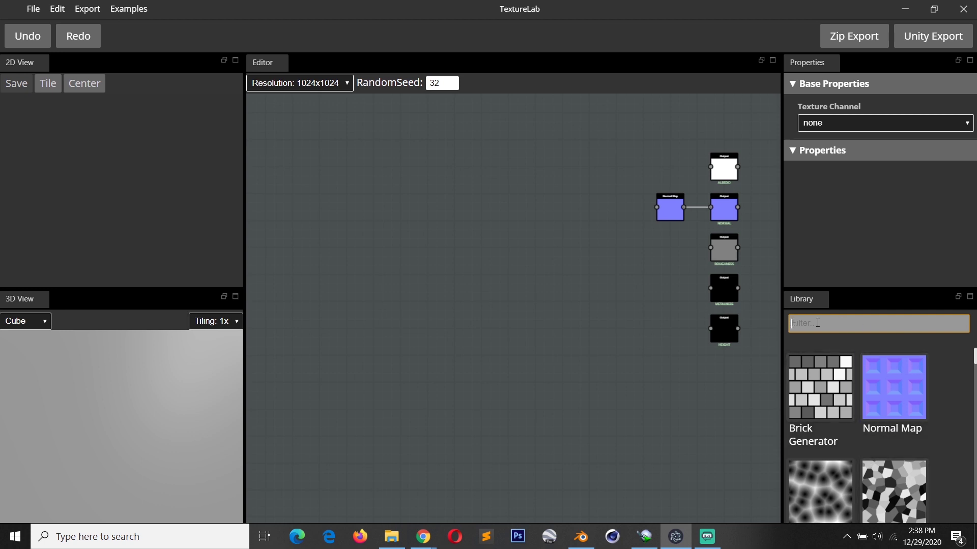
scroll(928, 410, "down", 8)
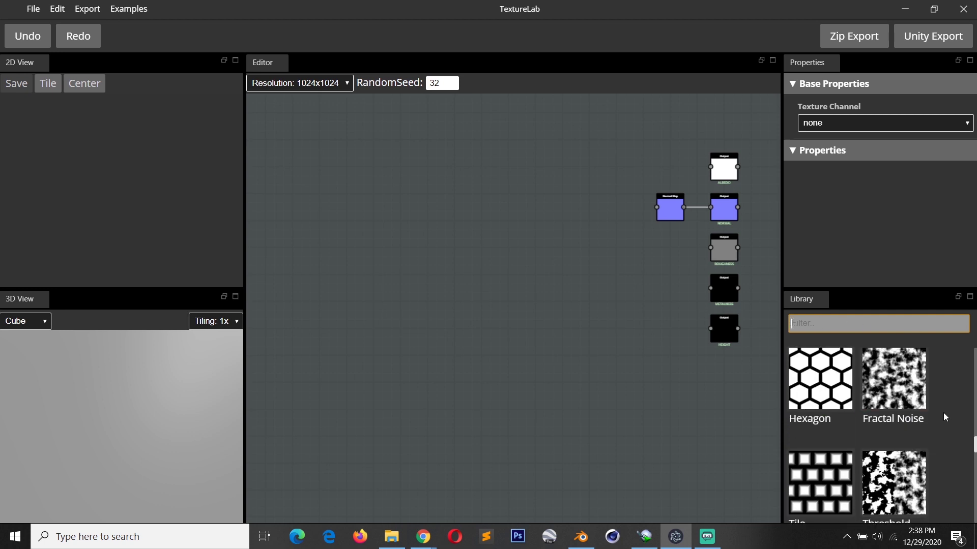
scroll(941, 444, "down", 10)
scroll(940, 464, "up", 5)
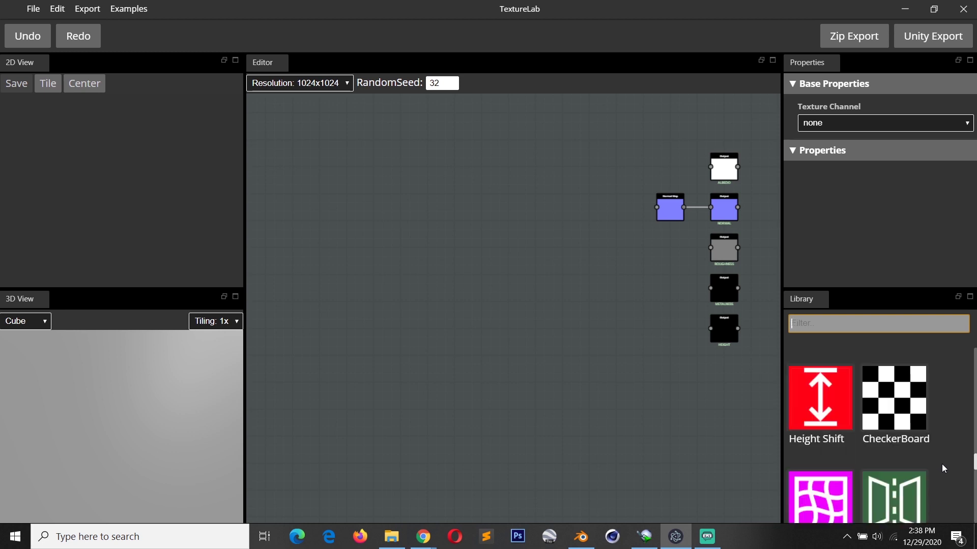
scroll(941, 464, "up", 8)
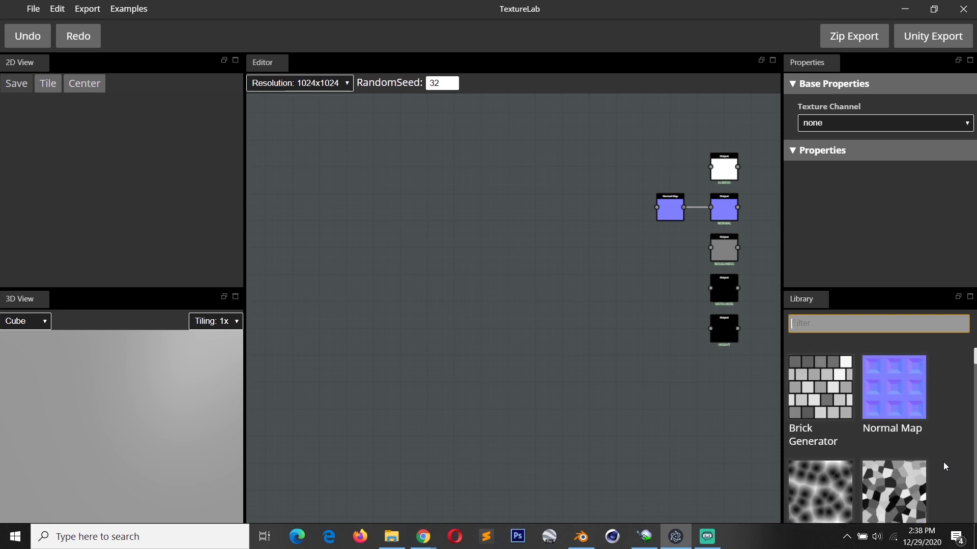
type("pol")
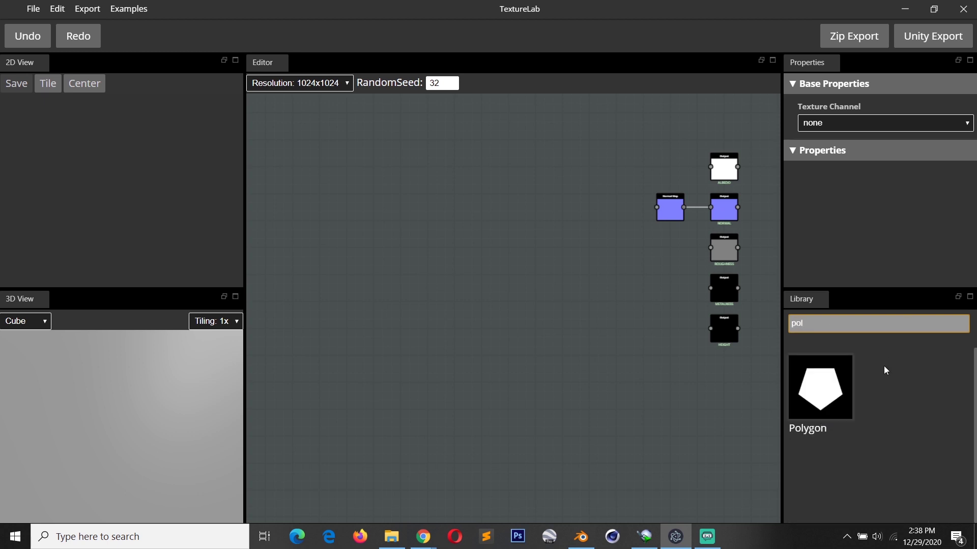
left_click_drag(803, 369, 340, 249)
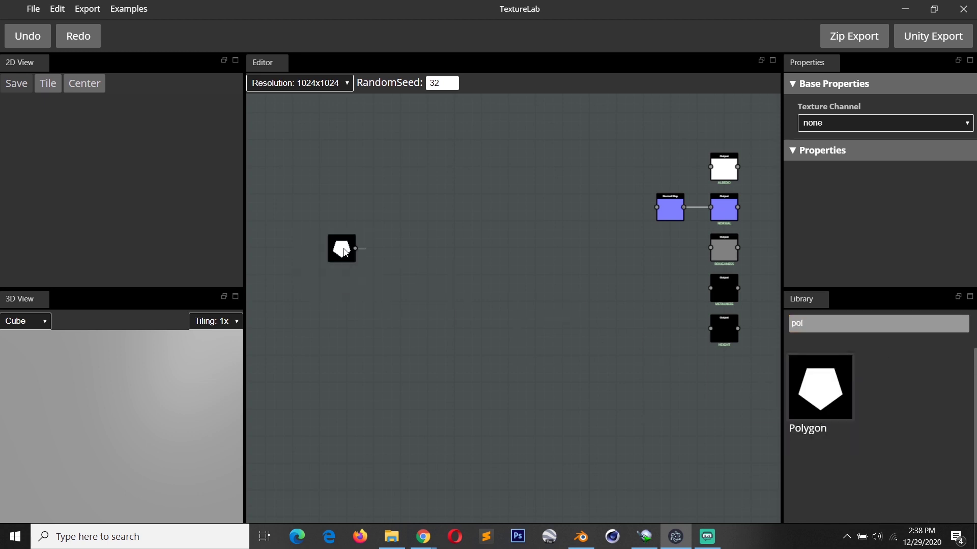
Set the Polygon node's number of sides to 4 to make a square.
scroll(344, 243, "up", 5)
left_click(346, 241)
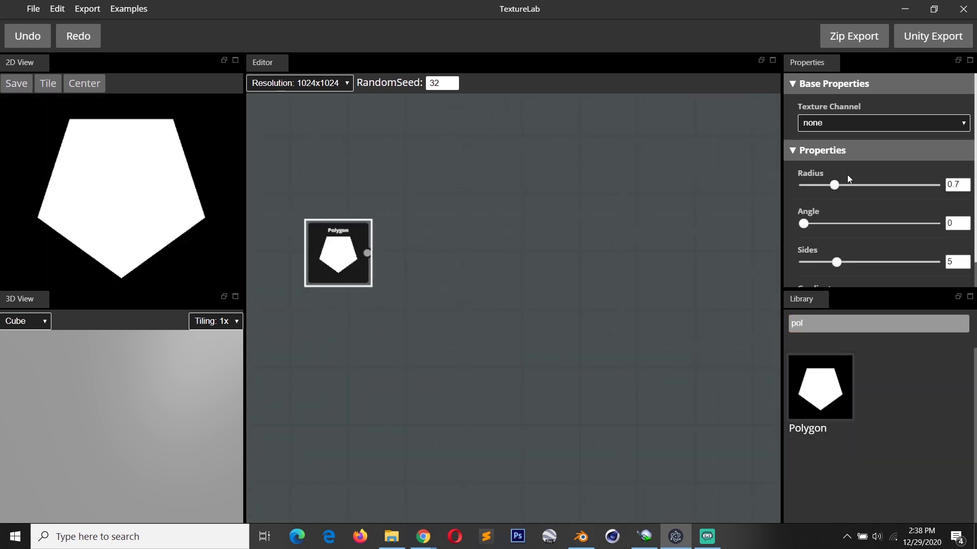
scroll(867, 250, "down", 1)
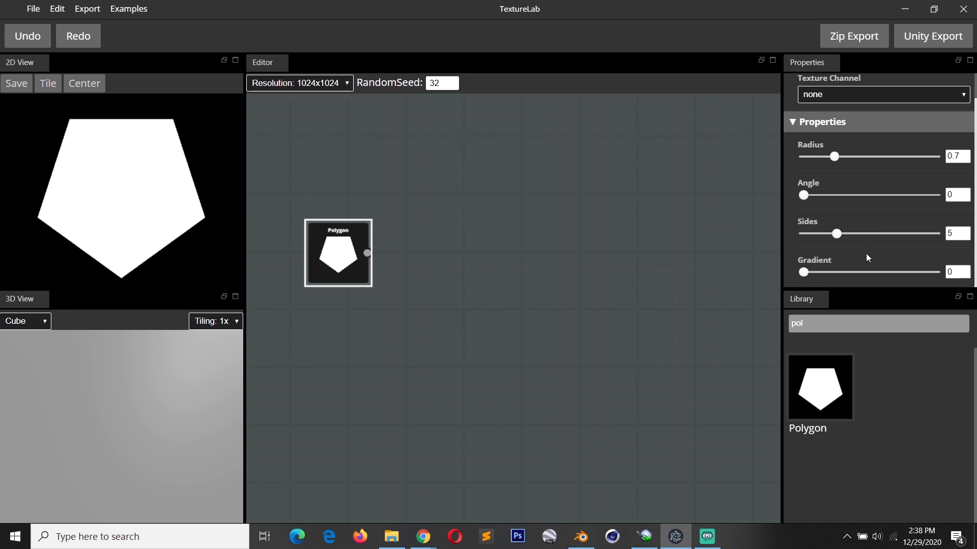
left_click_drag(842, 235, 830, 235)
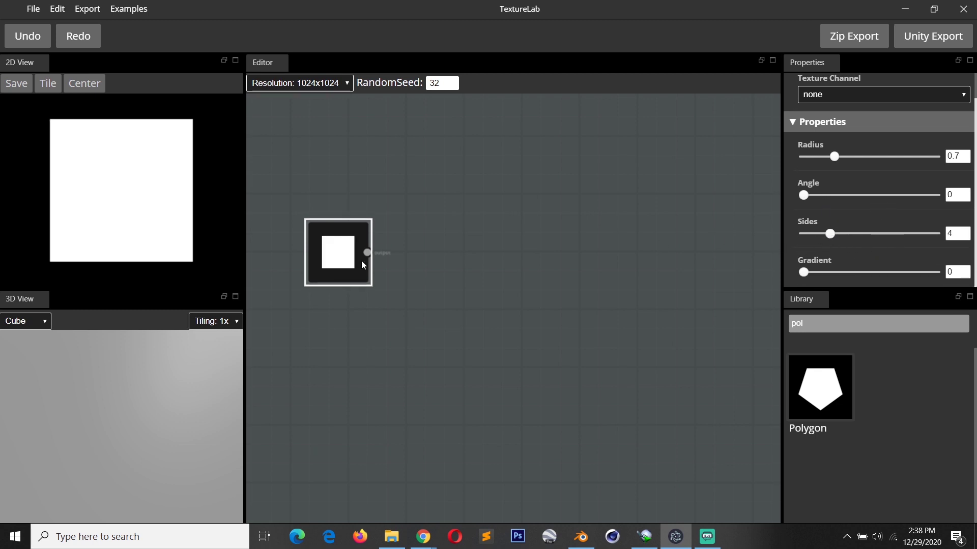
Filter the library for "tra", add a Transform2D node fed by the Polygon node, and set its rotation to 45.
scroll(361, 261, "up", 2)
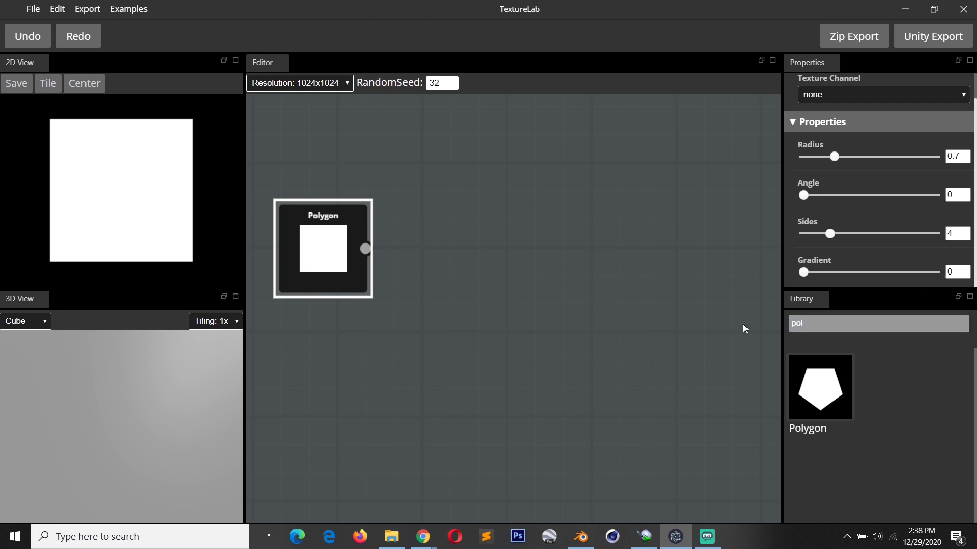
double_click(840, 325)
key("BackSpace")
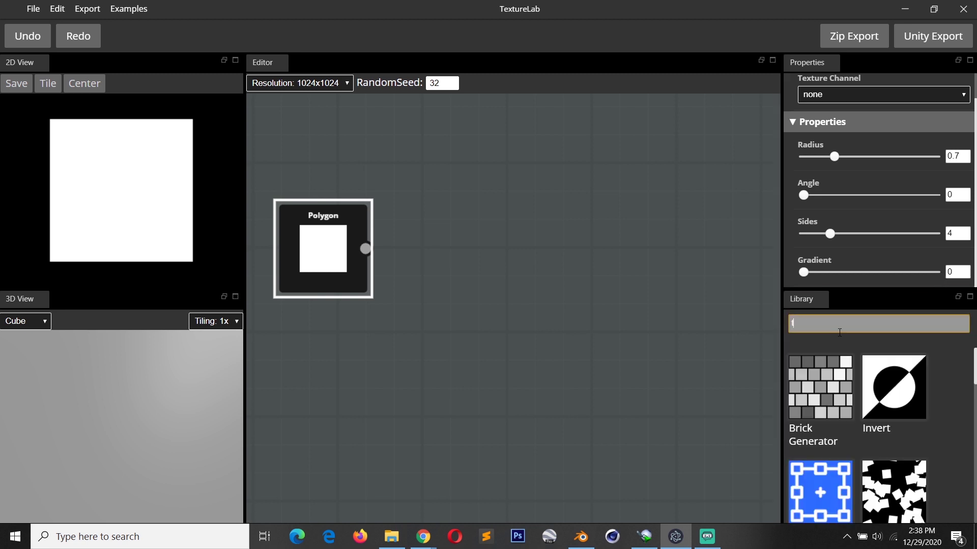
type("tra")
left_click_drag(820, 387, 416, 251)
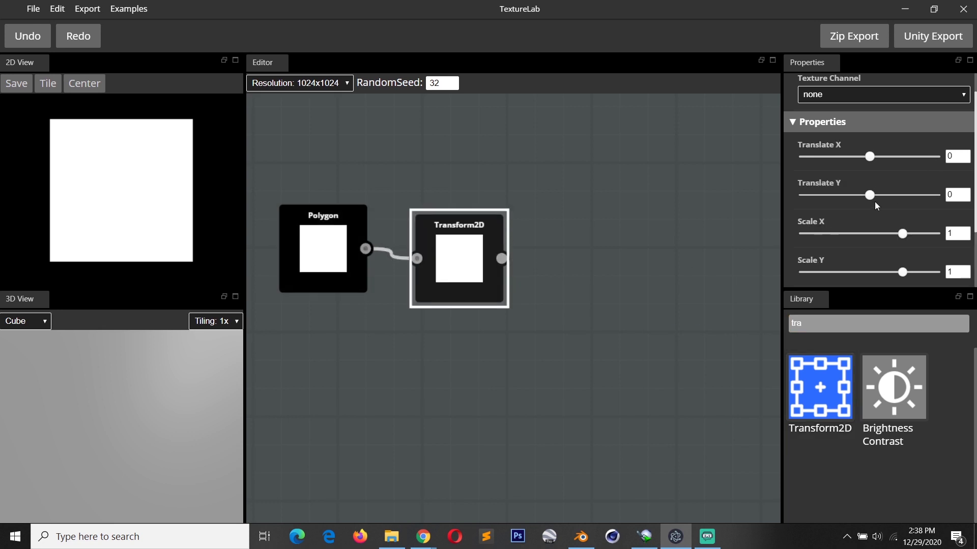
scroll(949, 247, "down", 3)
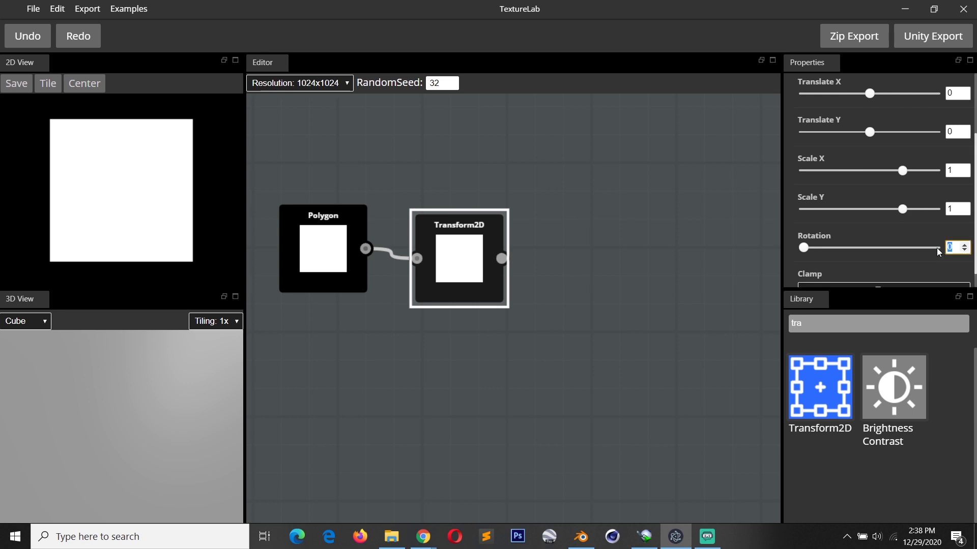
type("45")
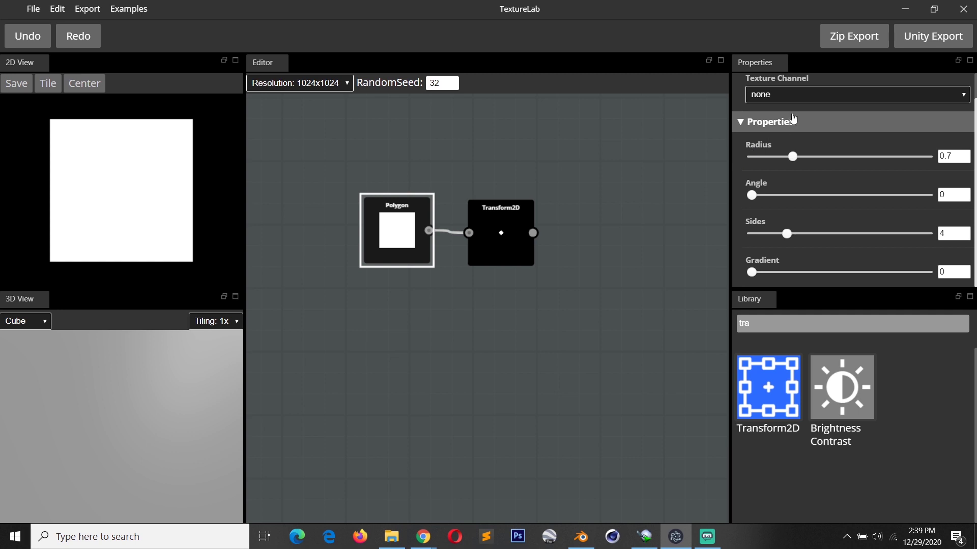
Filter the library for "bri" and add a Brick Generator node below the Polygon with an offset of 0 and 2 rows.
left_click_drag(809, 323, 732, 324)
type("bri")
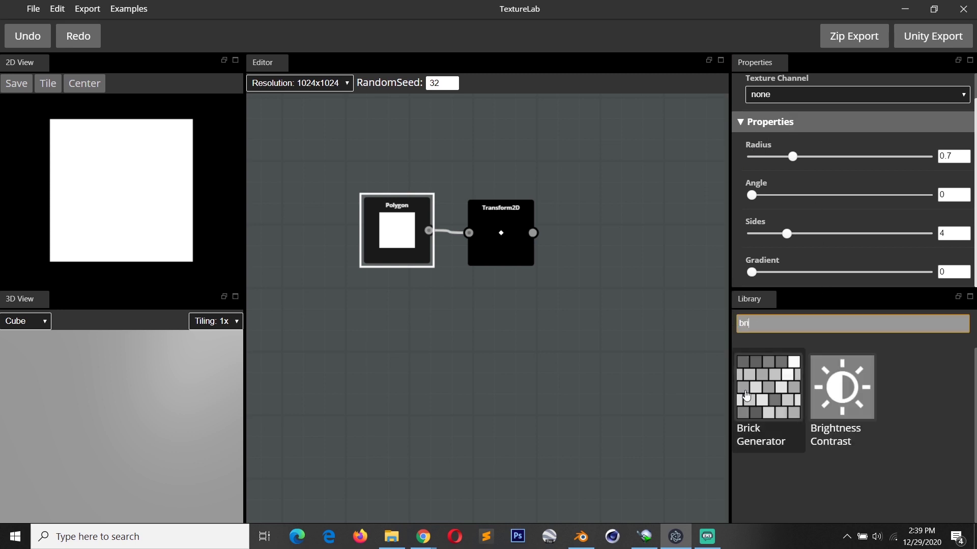
left_click_drag(769, 386, 438, 336)
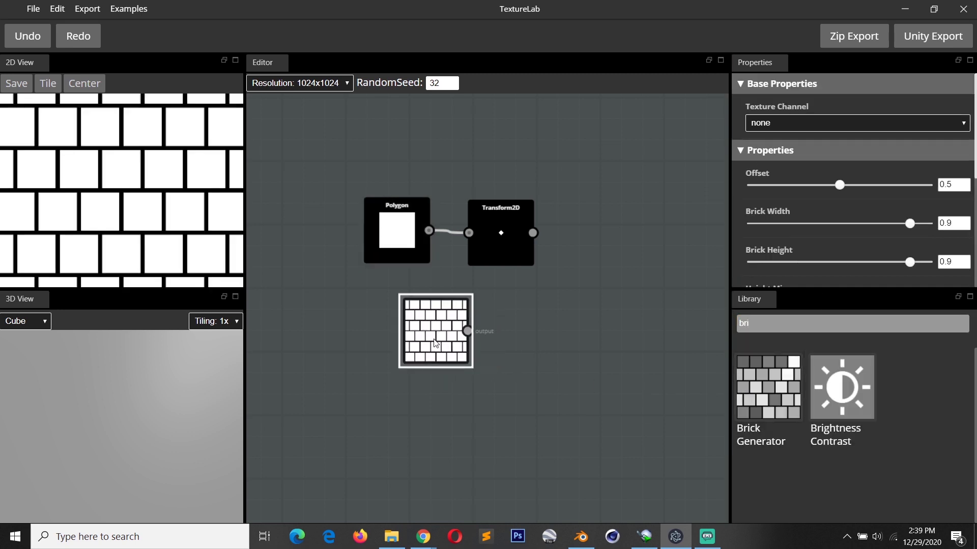
left_click_drag(839, 185, 748, 199)
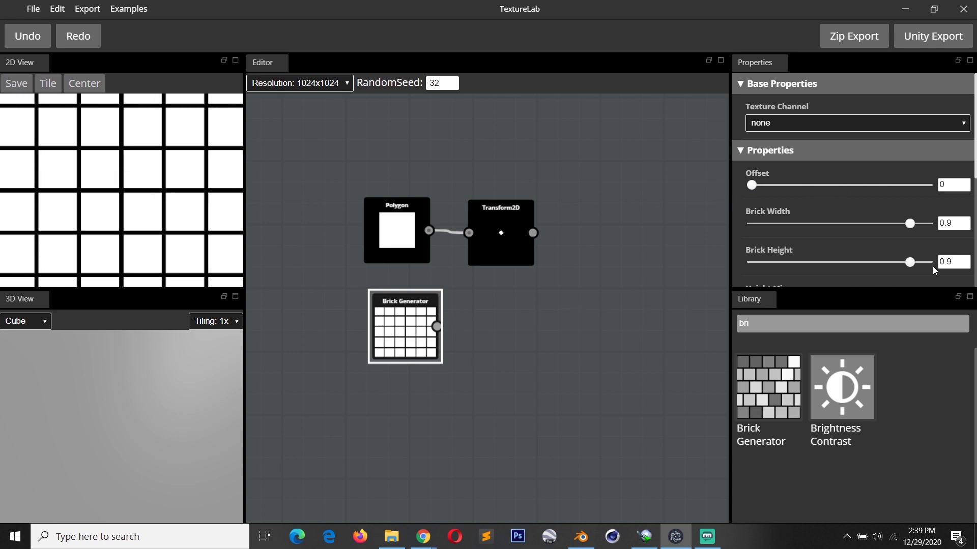
left_click_drag(974, 174, 973, 284)
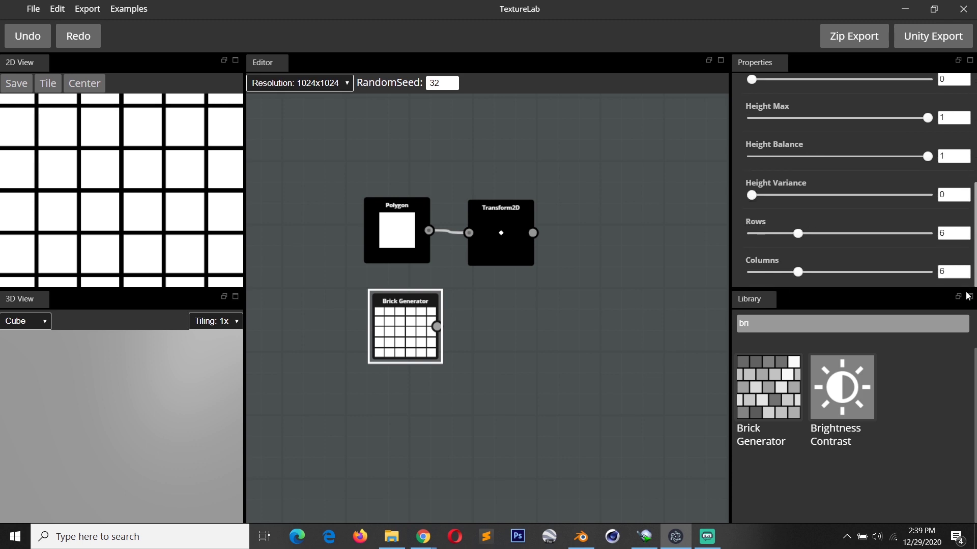
left_click_drag(792, 234, 758, 234)
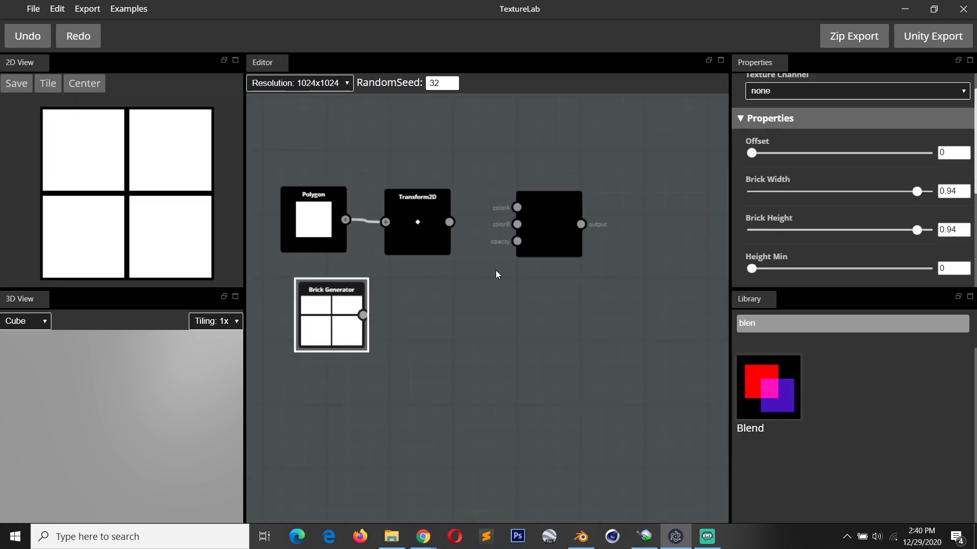
Connect the Brick Generator to the Blend node's colorB input and combine it with the Transform2D shape using the Subtract type.
left_click_drag(371, 317, 526, 212)
left_click(535, 213)
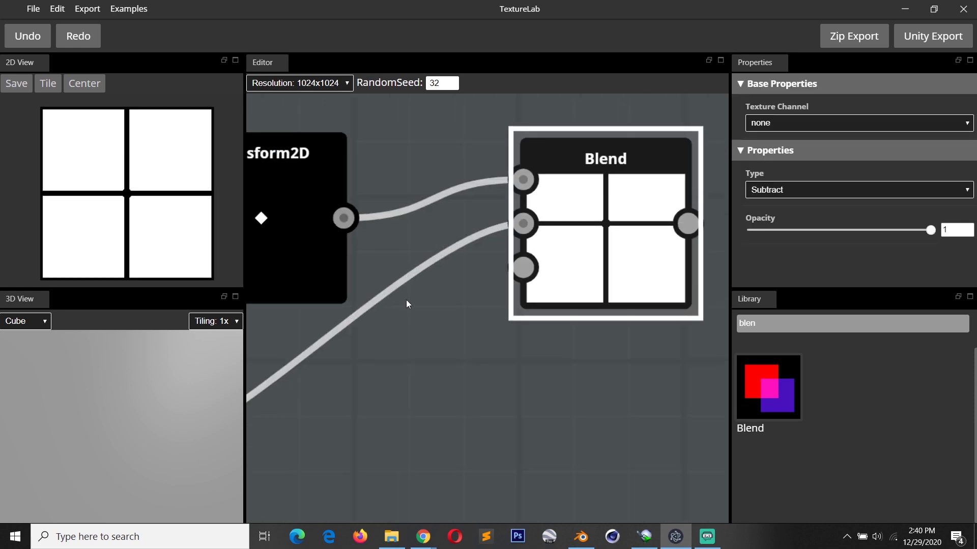
Set the Transform2D node's Scale X and Scale Y to .2 and preview the Blend node.
middle_click_drag(406, 300, 417, 303)
left_click(328, 258)
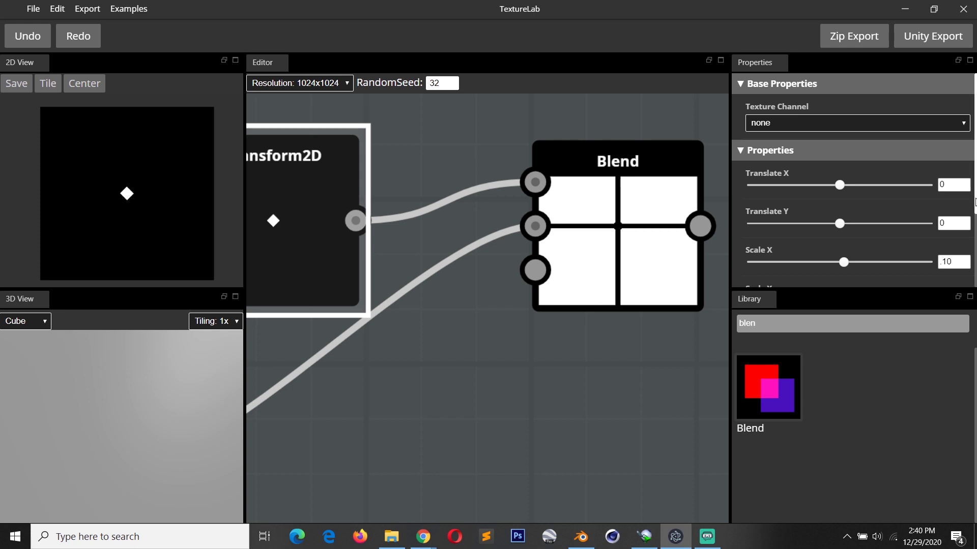
scroll(945, 190, "down", 3)
left_click(945, 189)
type("2")
left_click(947, 224)
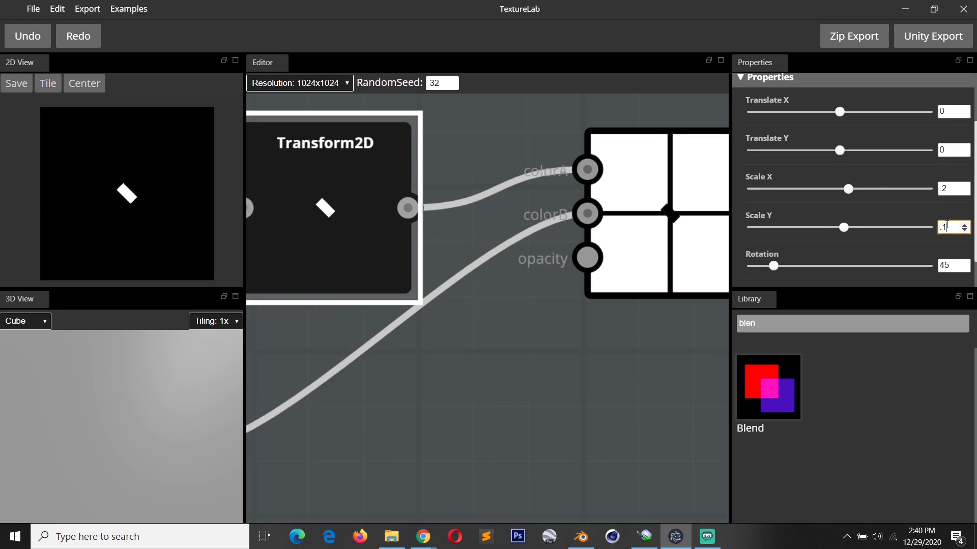
type("2")
left_click(640, 319)
left_click(674, 249)
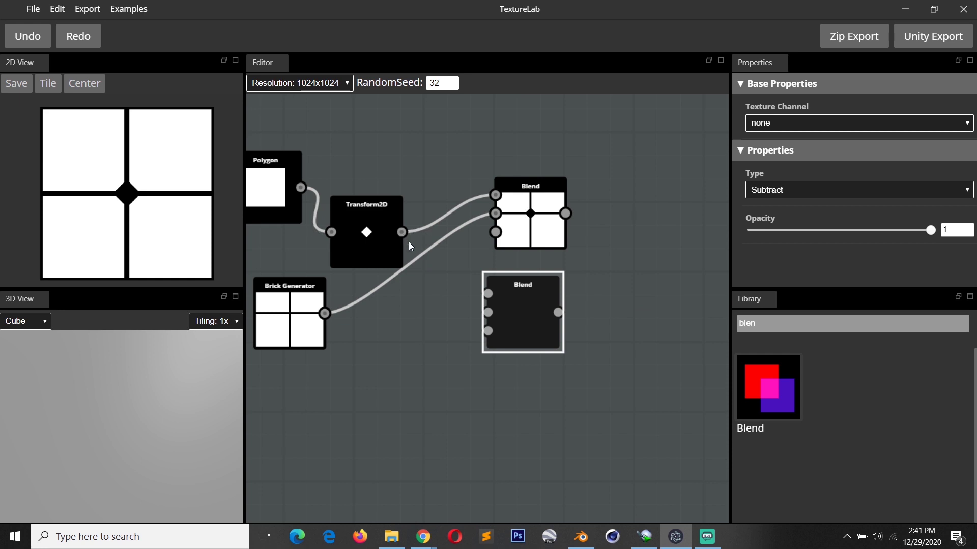
Connect the Transform2D and Brick Generator outputs to the second Blend node and move that node farther from its inputs.
left_click_drag(401, 232, 488, 294)
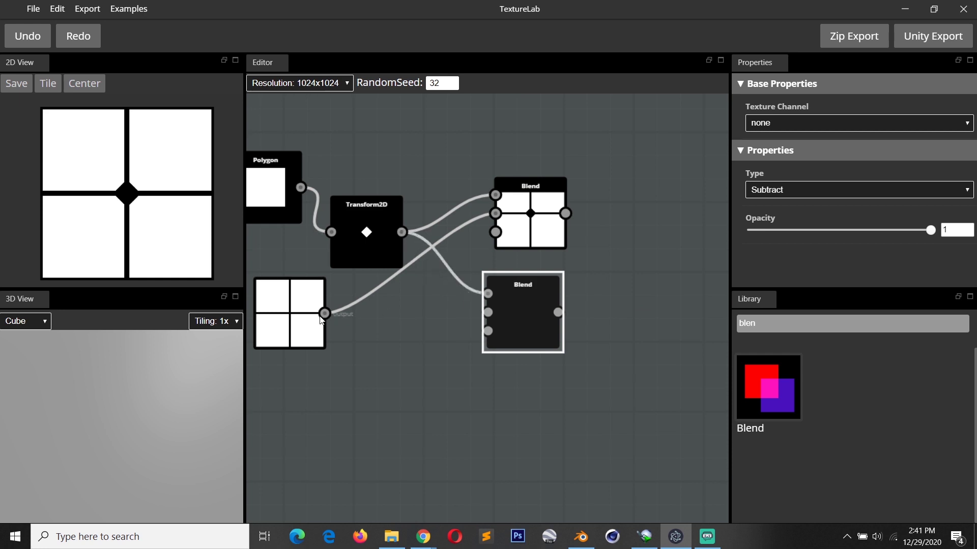
left_click_drag(324, 313, 484, 312)
left_click_drag(503, 299, 548, 306)
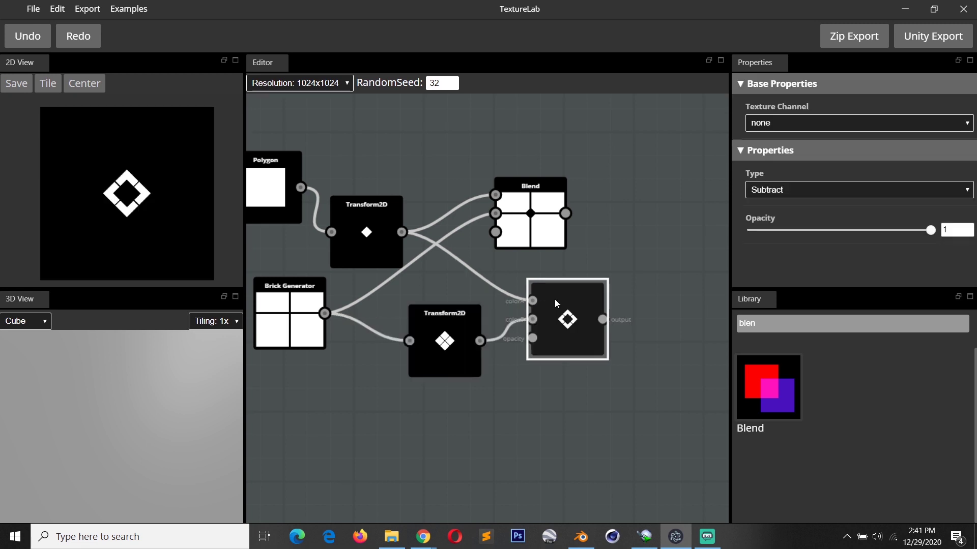
Connect the first Blend node's output to the second Blend node's colorA input and set the second Blend's Type to Add.
scroll(338, 344, "up", 2)
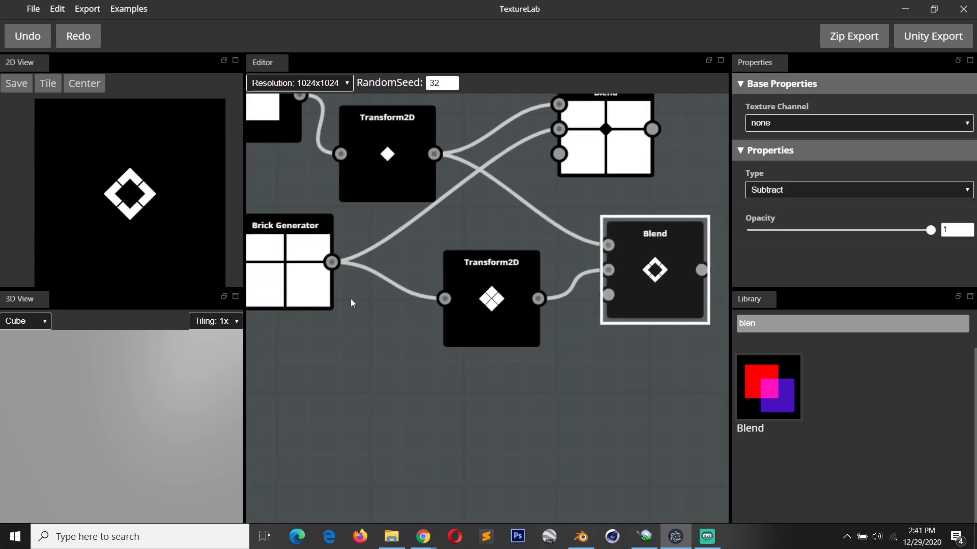
left_click(328, 298)
left_click(456, 286)
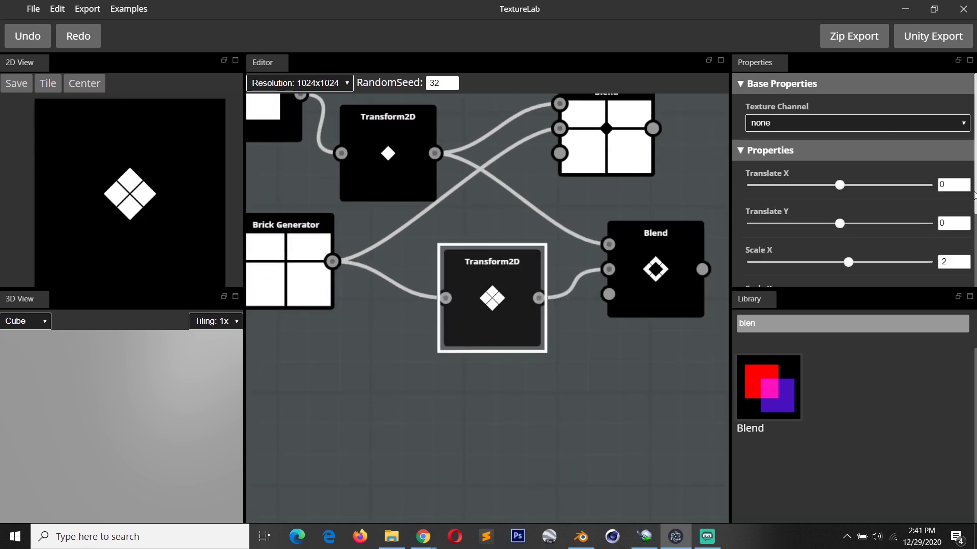
middle_click_drag(629, 333, 514, 353)
left_click_drag(508, 269, 672, 264)
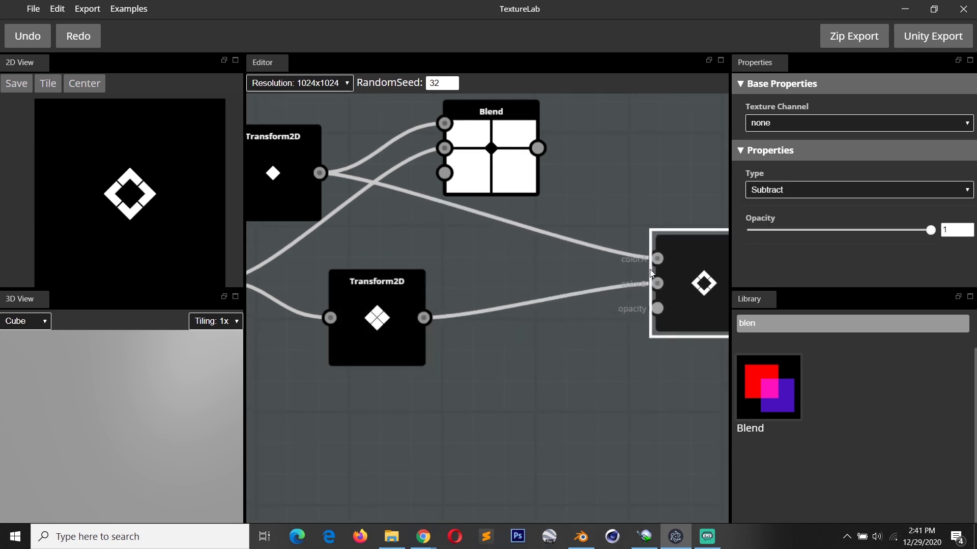
left_click_drag(539, 147, 661, 258)
middle_click_drag(581, 333, 461, 332)
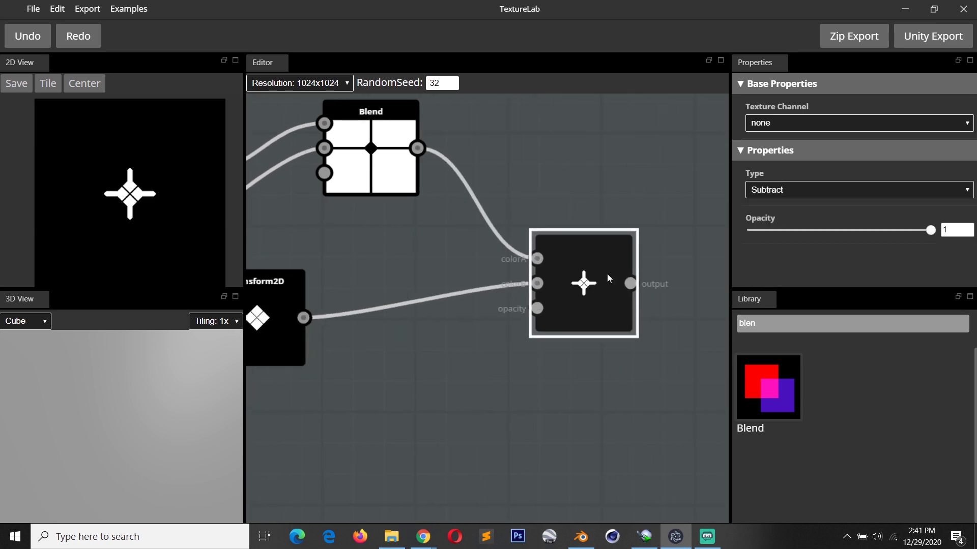
left_click(770, 196)
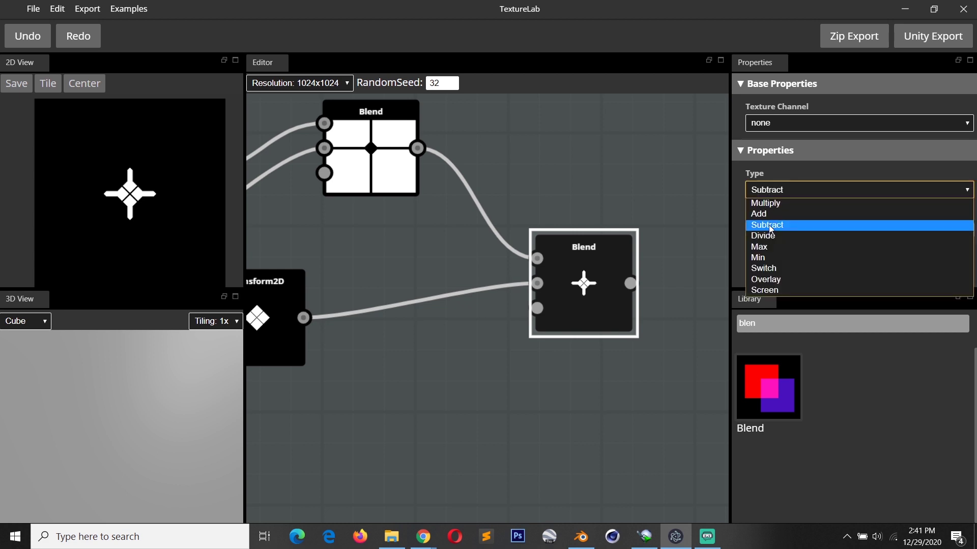
left_click(770, 216)
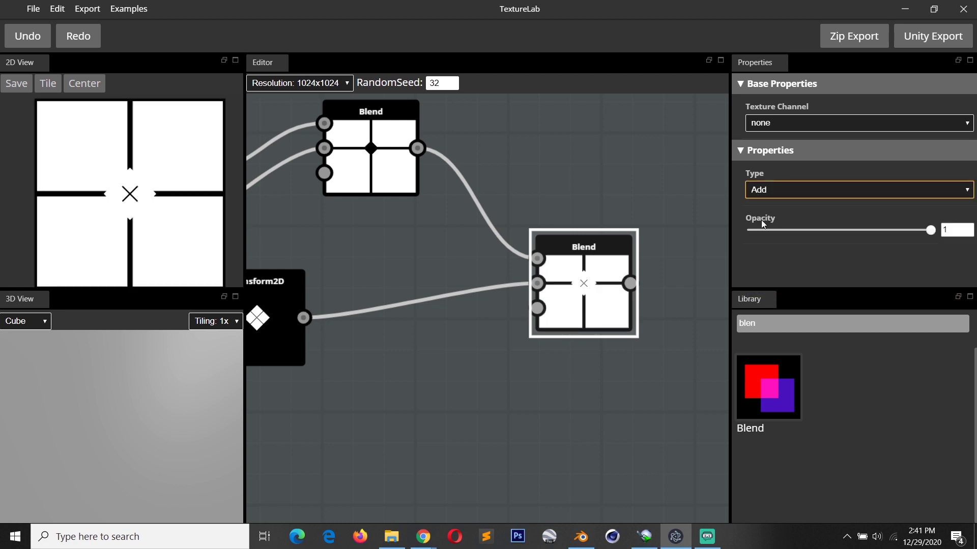
Scale down the lower Transform2D node's brick diamond and preview the second Blend node.
left_click(261, 346)
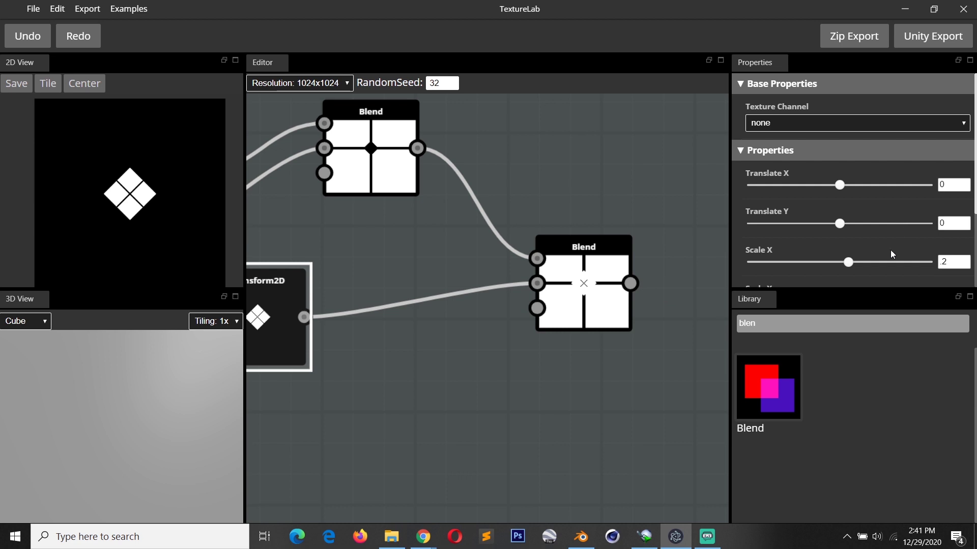
left_click(583, 295)
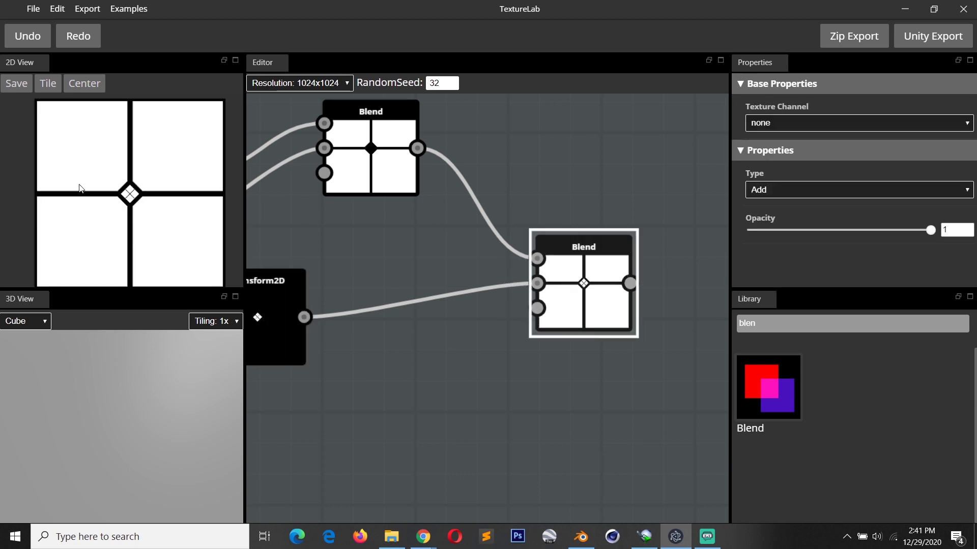
scroll(270, 204, "down", 7)
left_click_drag(450, 224, 431, 225)
Filter the library for "INV", add an Invert node beside the second Blend node and connect the Blend output to it.
middle_click_drag(513, 215, 446, 253)
scroll(428, 249, "down", 1)
left_click(739, 324)
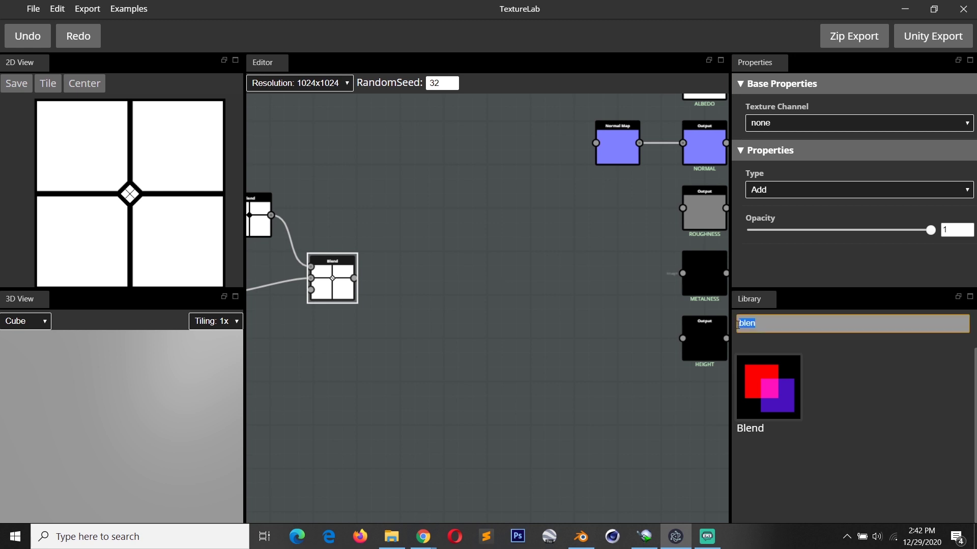
type("INV")
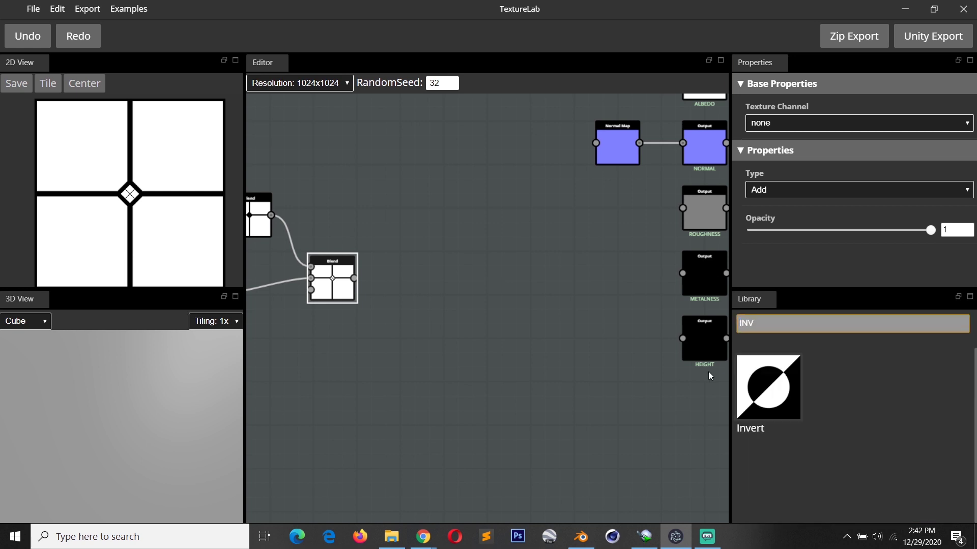
left_click_drag(763, 387, 441, 271)
left_click_drag(354, 278, 419, 271)
Connect the Invert node to the Metalness output and inspect the gold-line mask on the 3D cube.
middle_click_drag(517, 302, 404, 351)
scroll(424, 330, "up", 3)
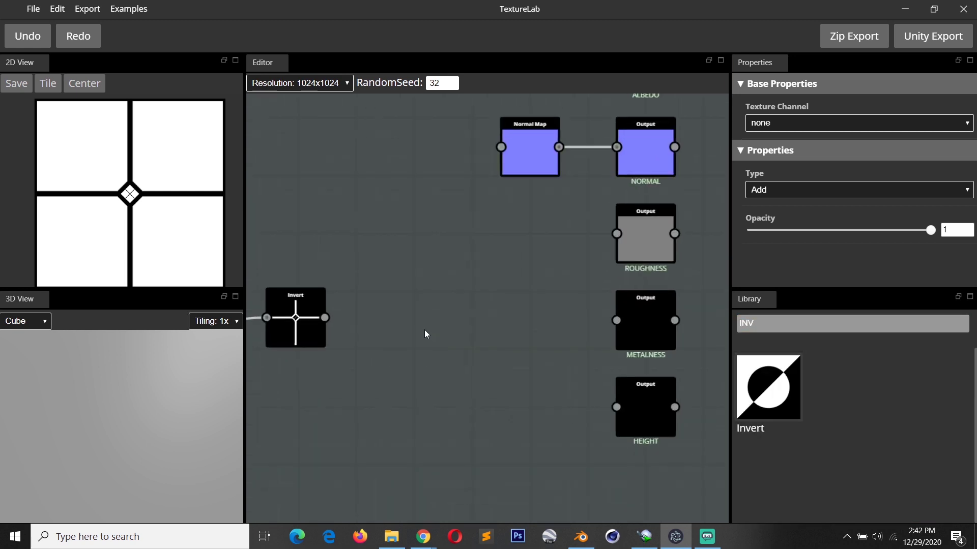
scroll(425, 329, "down", 2)
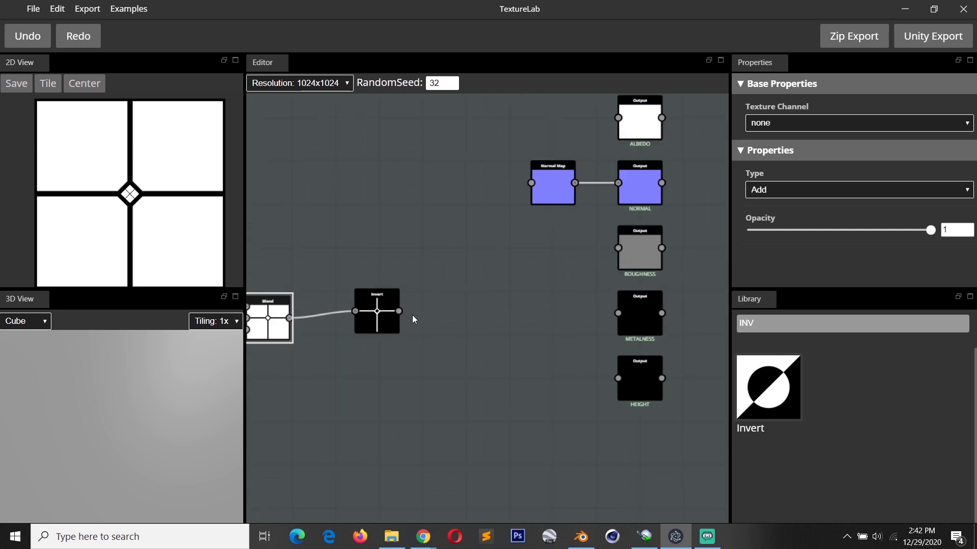
left_click_drag(398, 311, 617, 312)
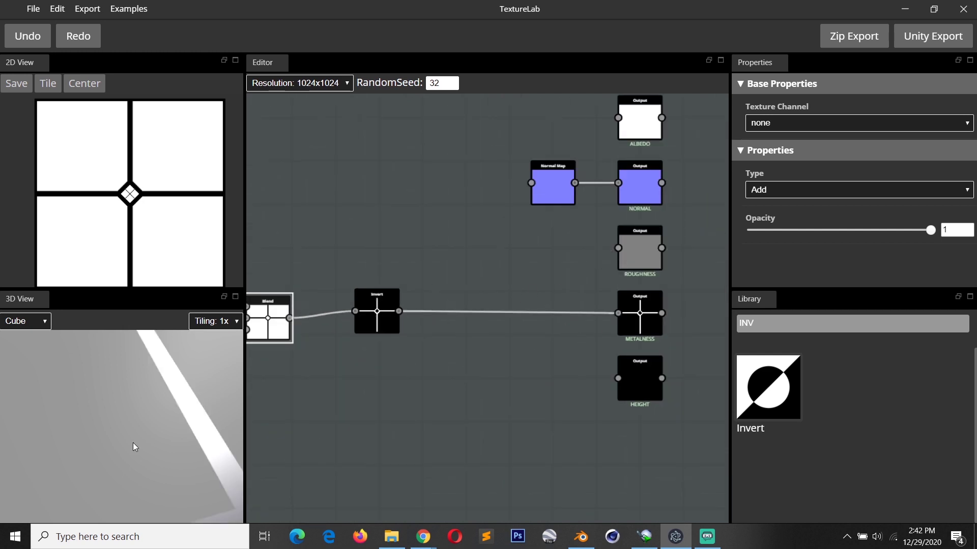
scroll(132, 443, "down", 5)
left_click_drag(123, 445, 148, 428)
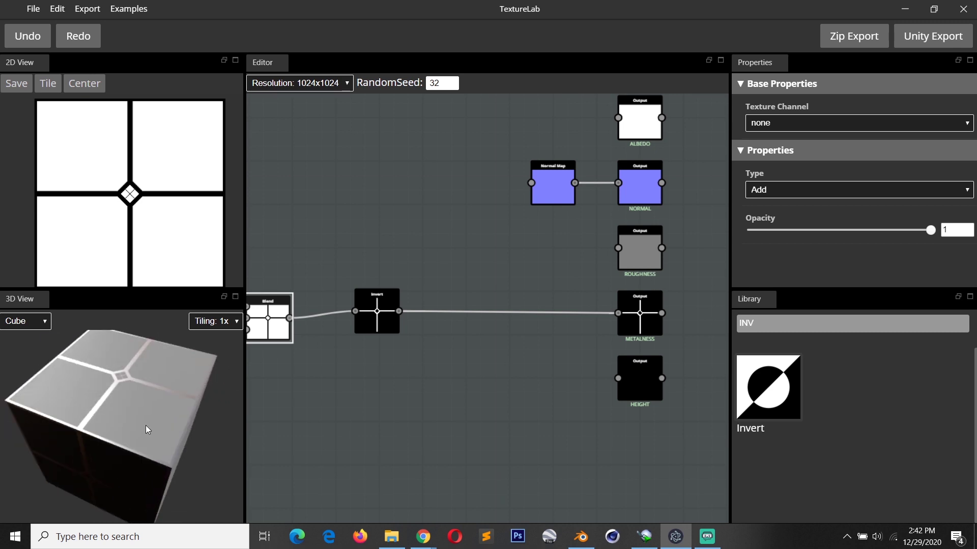
Connect the Invert output to the Normal Map node and examine the relief on the 3D cube.
left_click_drag(282, 274, 417, 146)
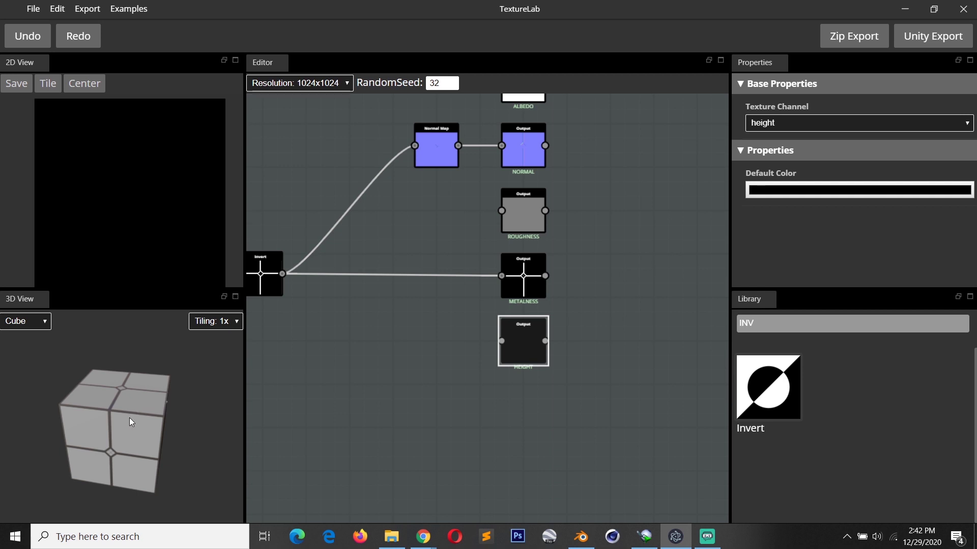
left_click_drag(129, 418, 163, 426)
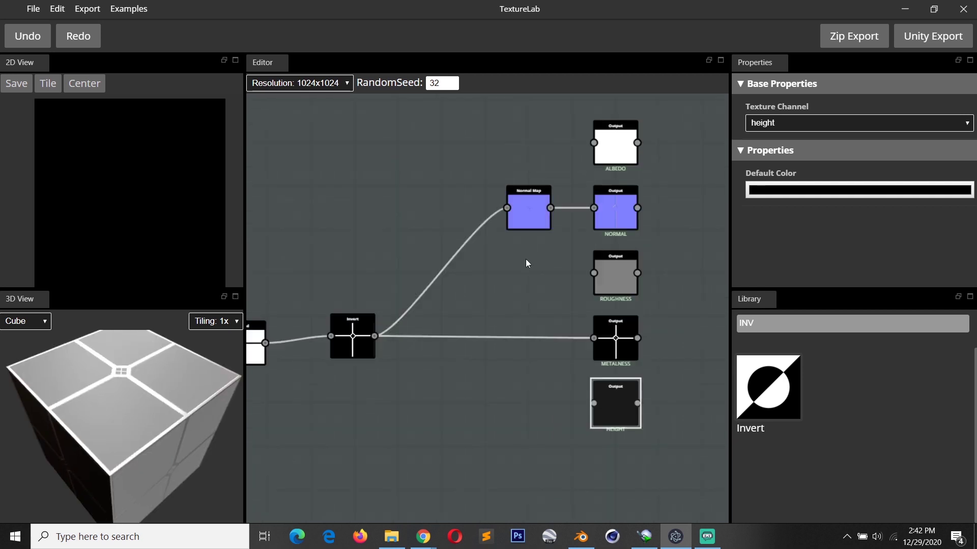
left_click(544, 206)
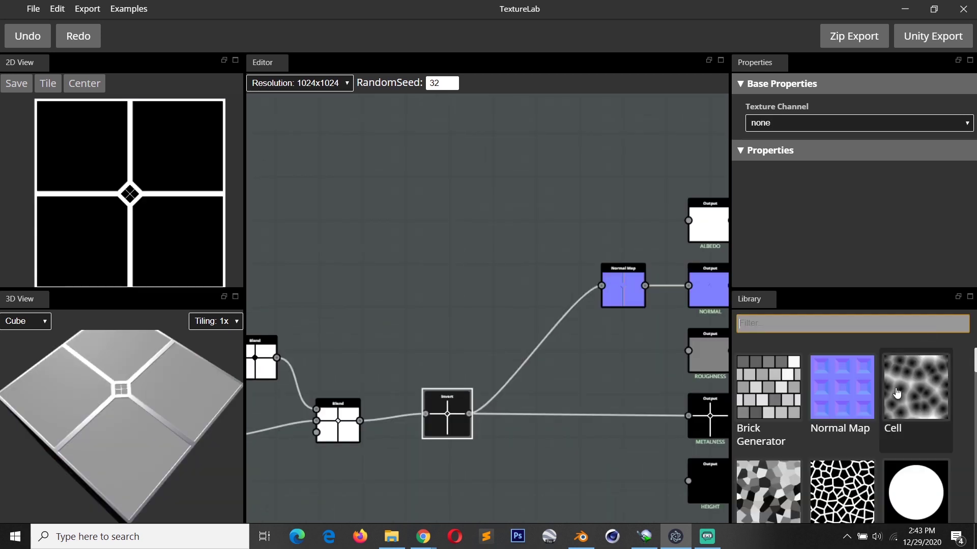
Add a Cell node and a Line Cell node in the empty area above the Blend nodes.
left_click_drag(916, 384, 257, 221)
middle_click_drag(313, 253, 404, 270)
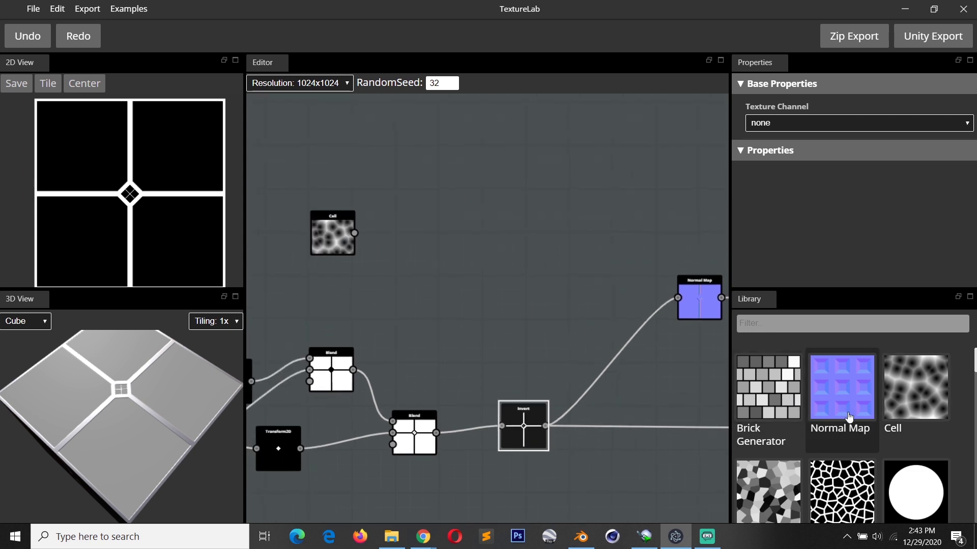
scroll(842, 394, "down", 1)
left_click_drag(844, 433, 389, 170)
middle_click_drag(389, 170, 376, 215)
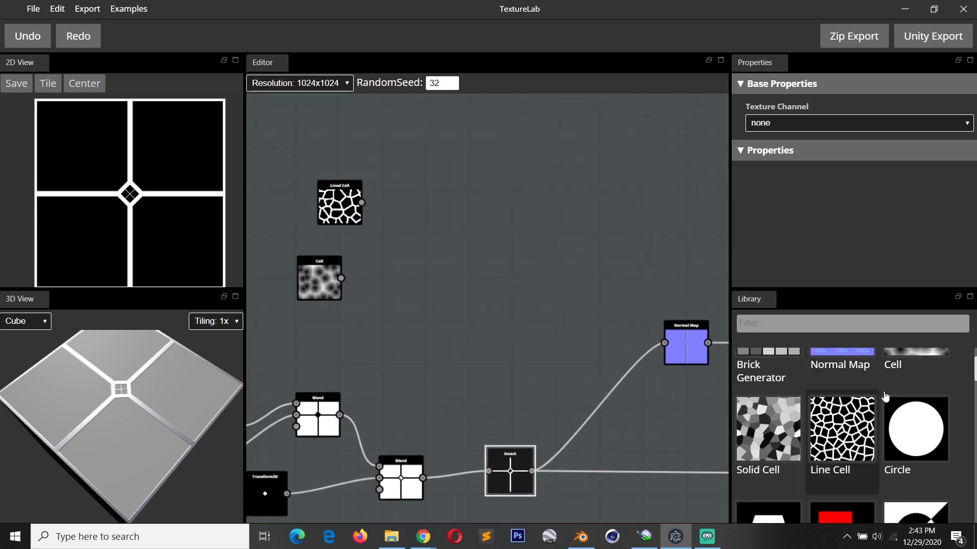
Filter the library for "WA", add a Warp node fed by the Lined Cell and Cell nodes, and set the Lined Cell's Scale to 23.
left_click(829, 325)
type("WRAP")
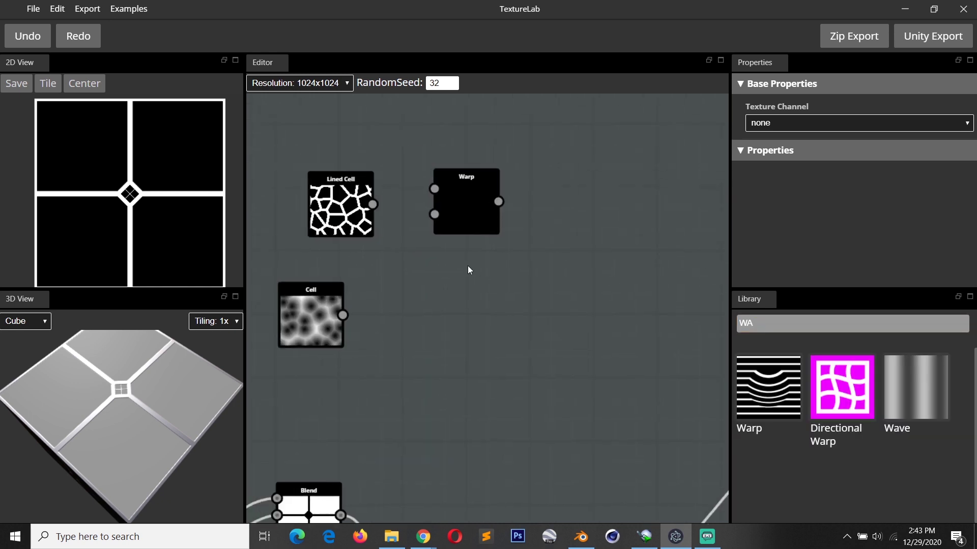
middle_click_drag(468, 265, 492, 274)
left_click_drag(395, 212, 457, 196)
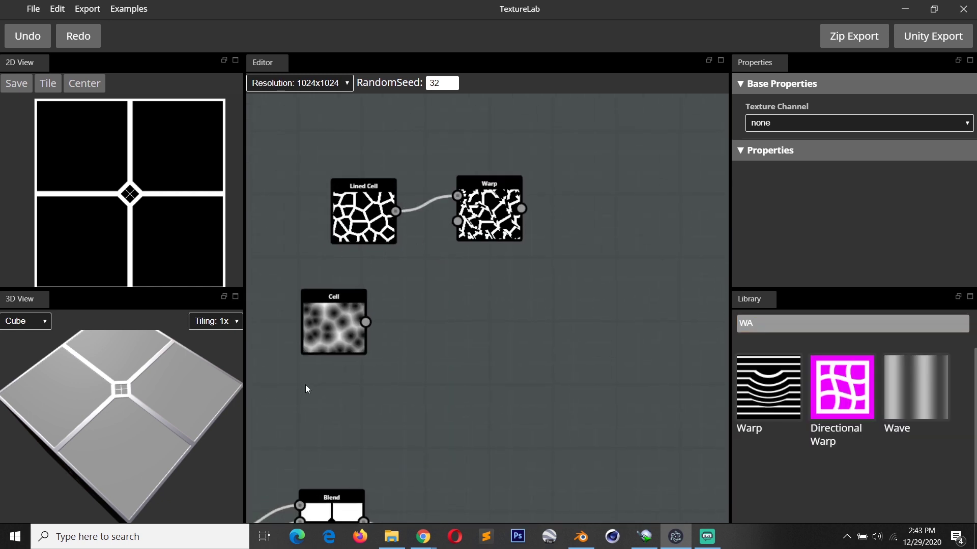
left_click_drag(465, 242, 457, 221)
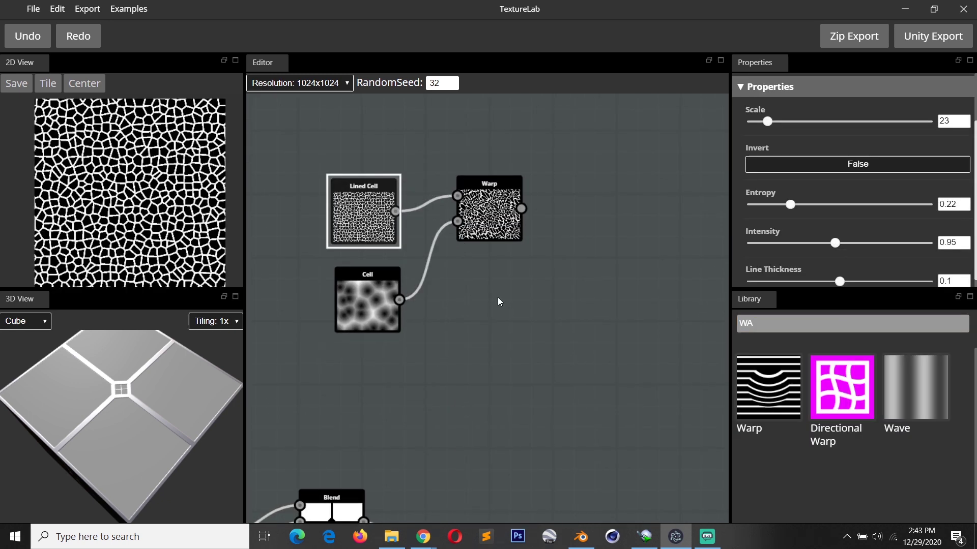
left_click(473, 329)
Clear the library filter, add a Fractal Noise node below the Warp node and preview the Warp node.
left_click_drag(783, 335, 734, 334)
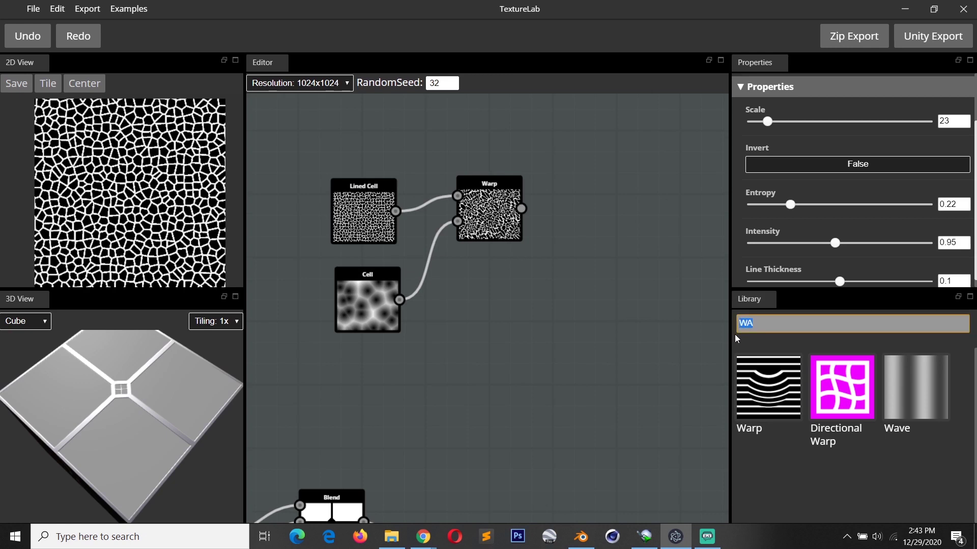
key("BackSpace")
scroll(825, 411, "down", 10)
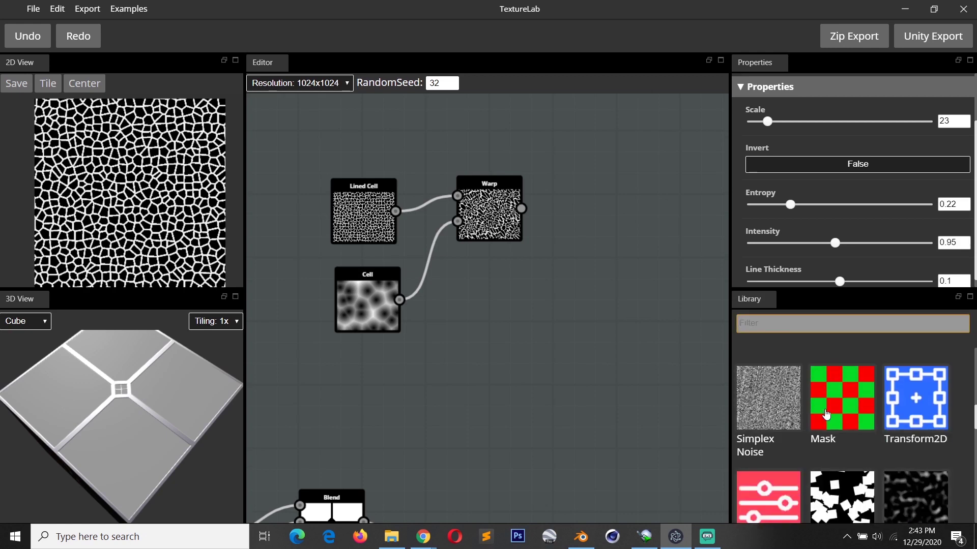
scroll(820, 416, "down", 2)
left_click_drag(834, 392, 472, 300)
left_click(517, 232)
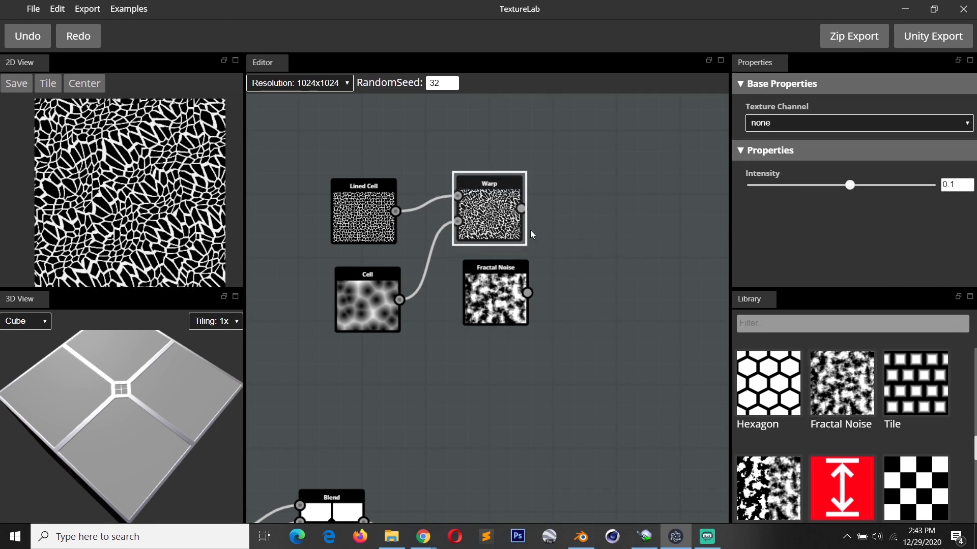
Filter the library for "dir", add a Directional Warp node, connect the Warp and Fractal Noise outputs to it and preview it.
left_click(833, 324)
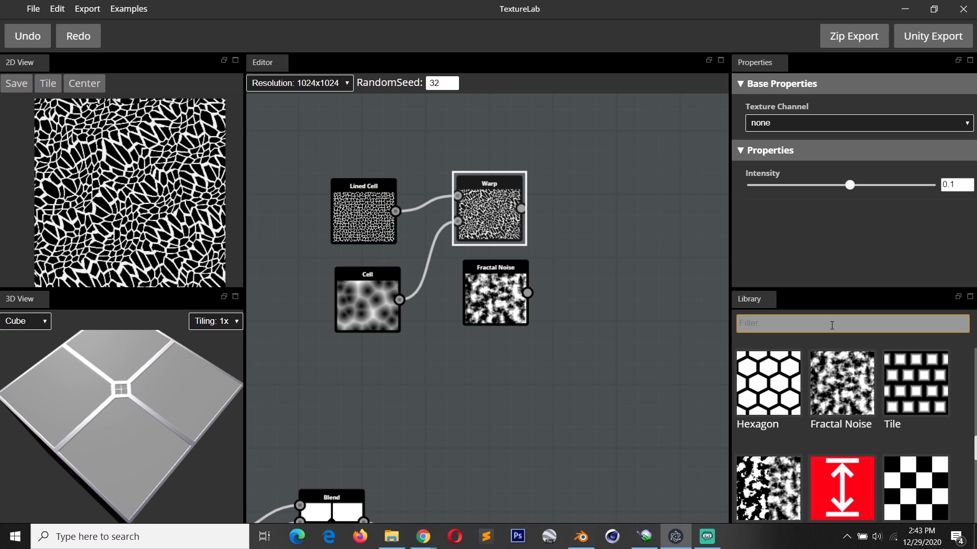
type("dir")
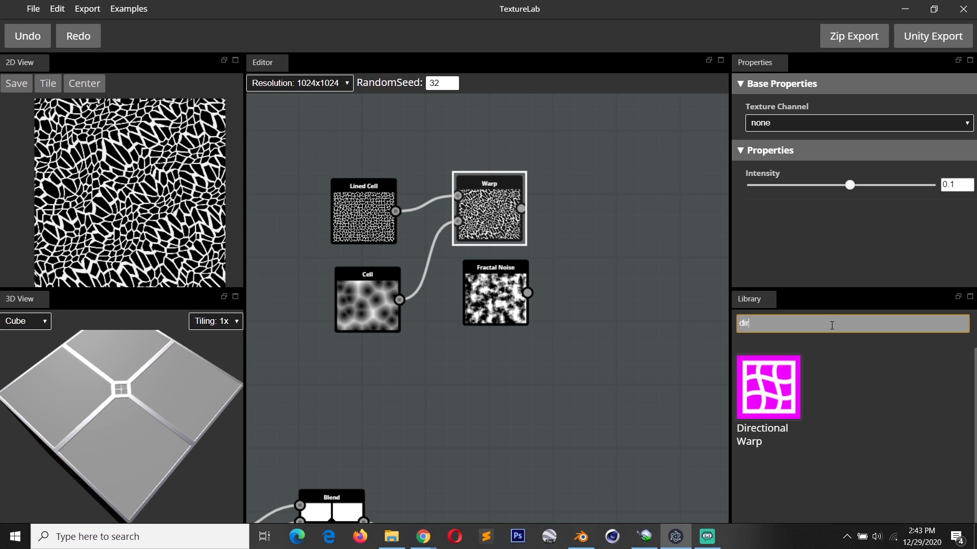
left_click_drag(768, 386, 568, 191)
left_click_drag(528, 293, 569, 217)
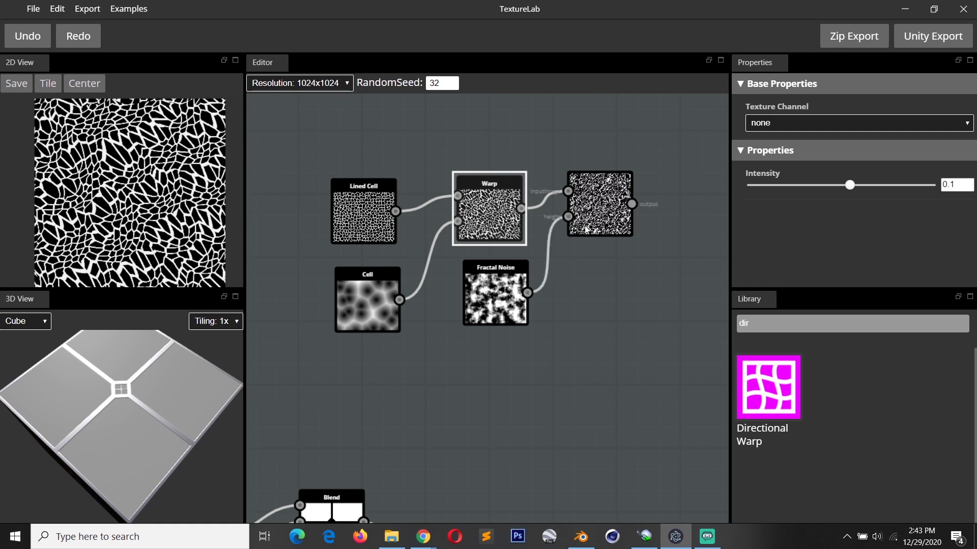
left_click(586, 230)
Adjust the Warp node's distortion and set the Directional Warp node's Intensity to 0.2 and Angle to 0.64.
scroll(492, 299, "up", 2)
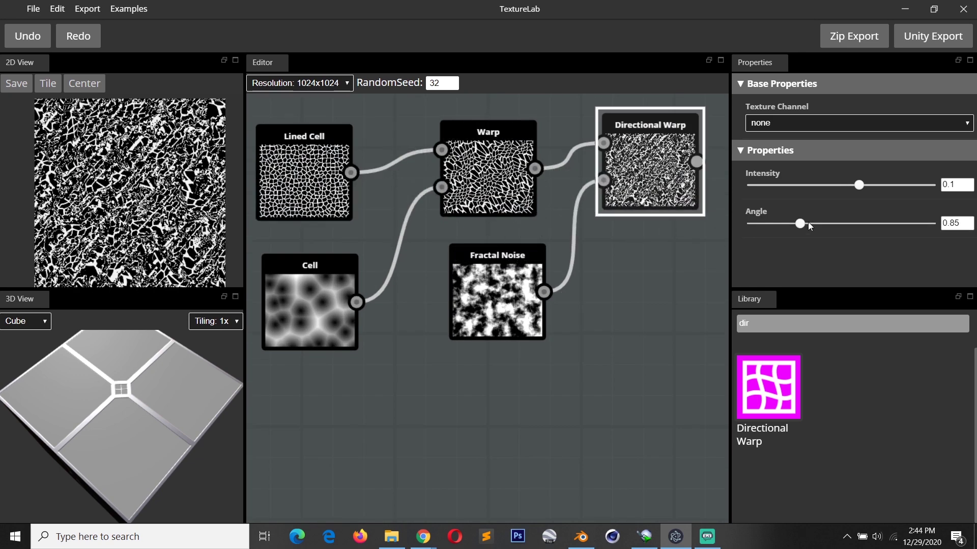
left_click_drag(808, 223, 774, 224)
left_click_drag(864, 187, 834, 188)
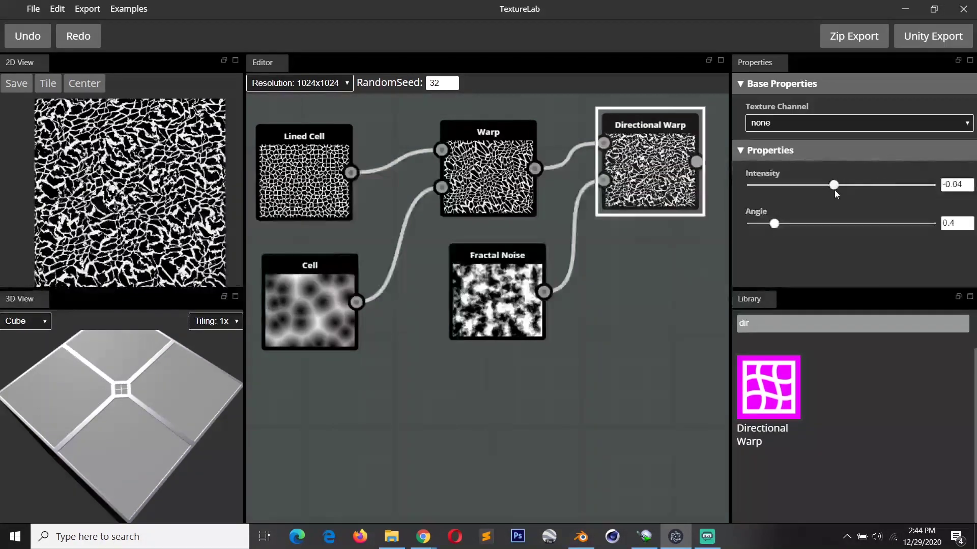
left_click(488, 152)
left_click(663, 177)
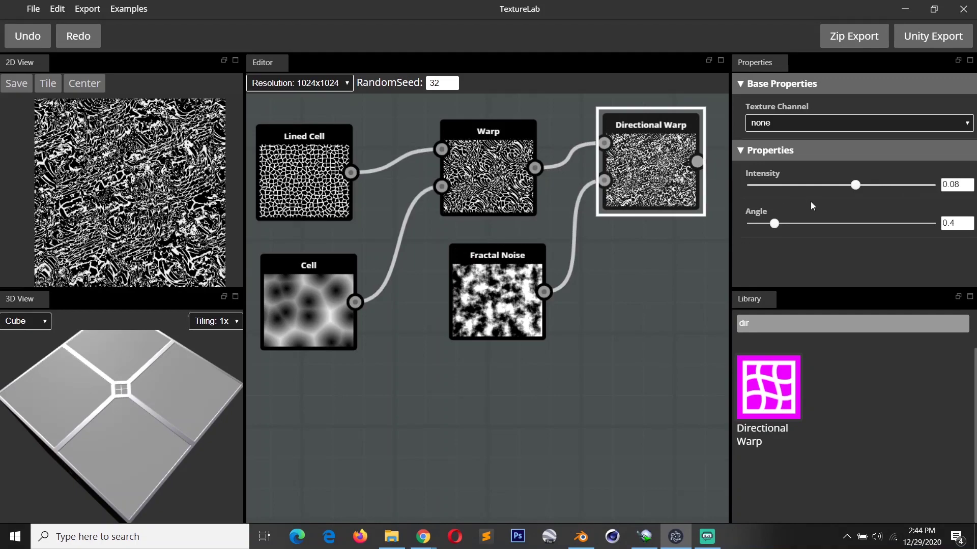
mouse_move(861, 188)
left_mouse_down()
mouse_move(881, 186)
mouse_move(853, 186)
mouse_move(877, 186)
left_mouse_up()
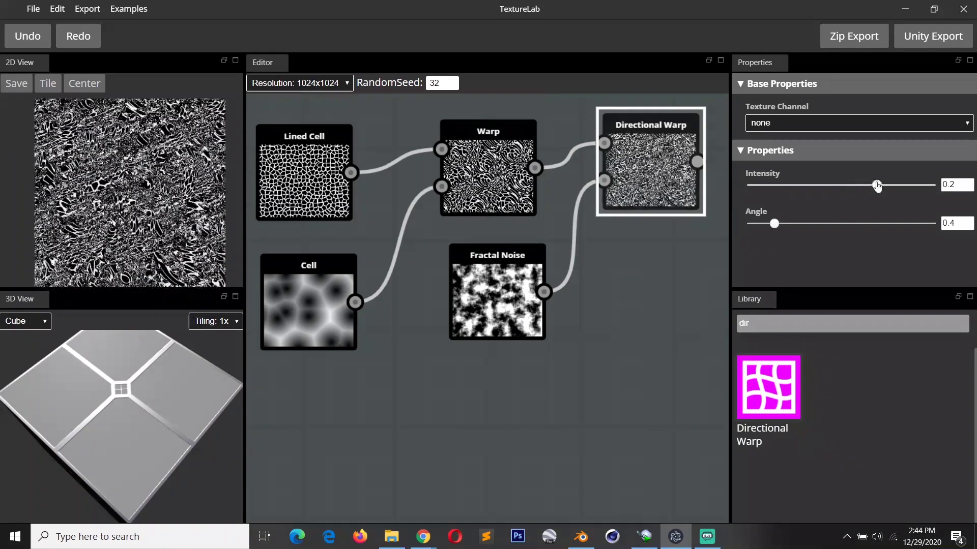
mouse_move(773, 224)
left_mouse_down()
mouse_move(829, 224)
mouse_move(792, 224)
left_mouse_up()
Clear the library filter, add a Fractal Noise node above the Lined Cell node and feed it into the Warp node's first input.
scroll(442, 275, "down", 2)
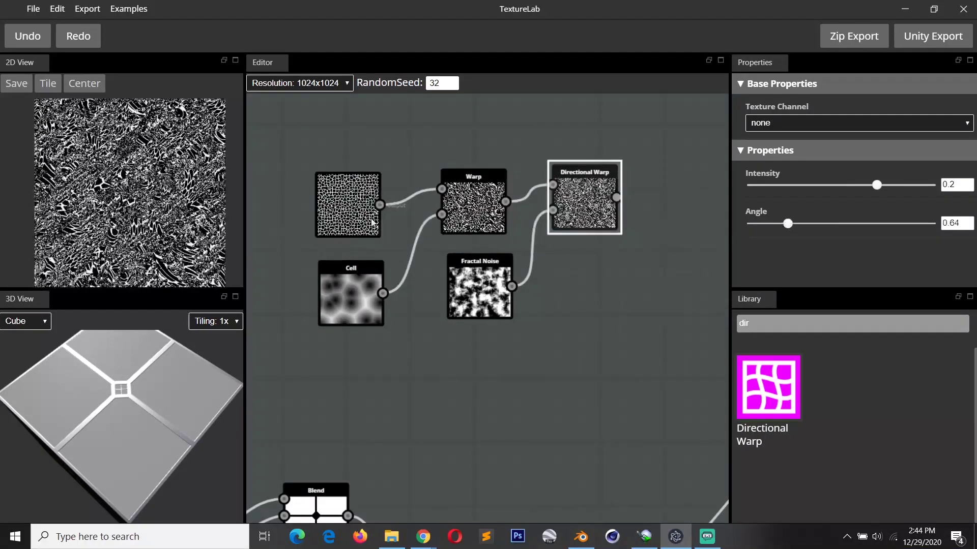
left_click(347, 185)
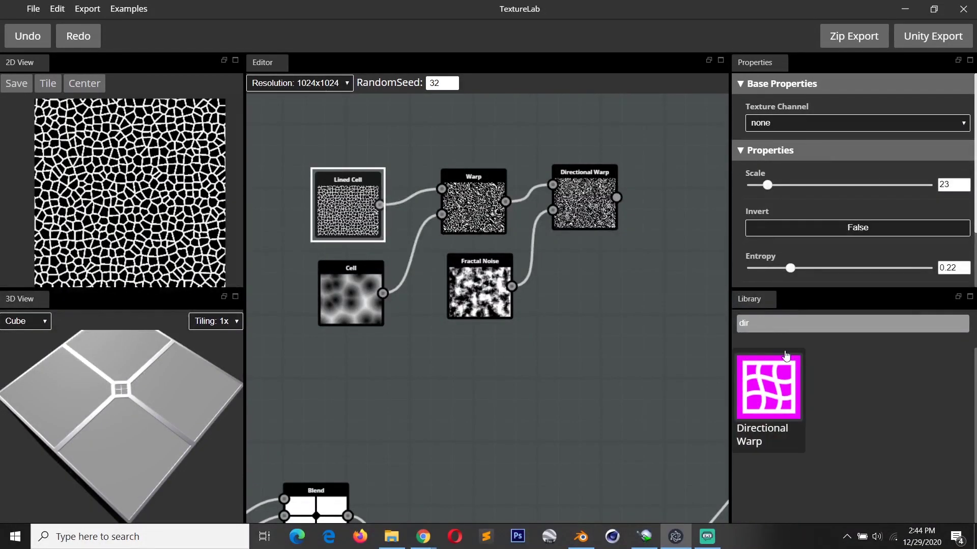
left_click(743, 331)
key("BackSpace")
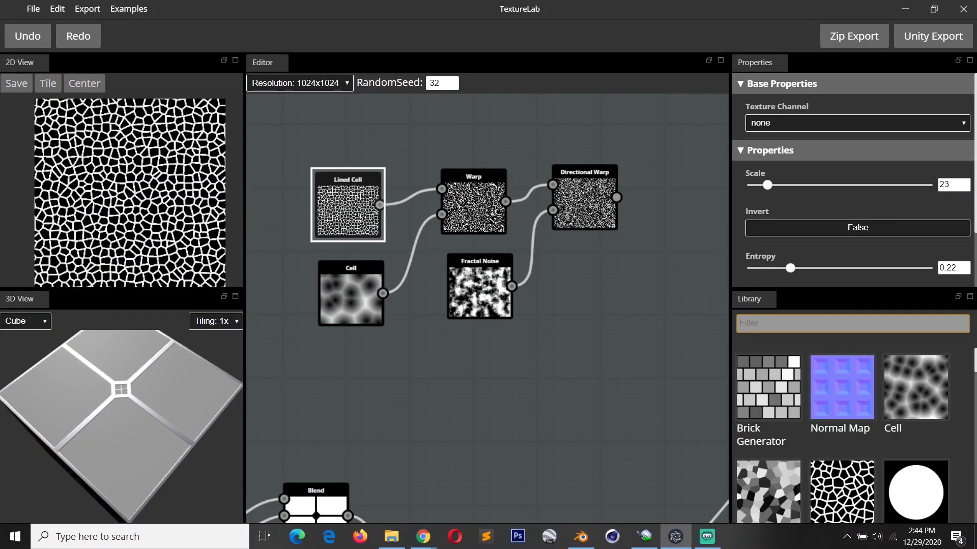
scroll(876, 414, "down", 15)
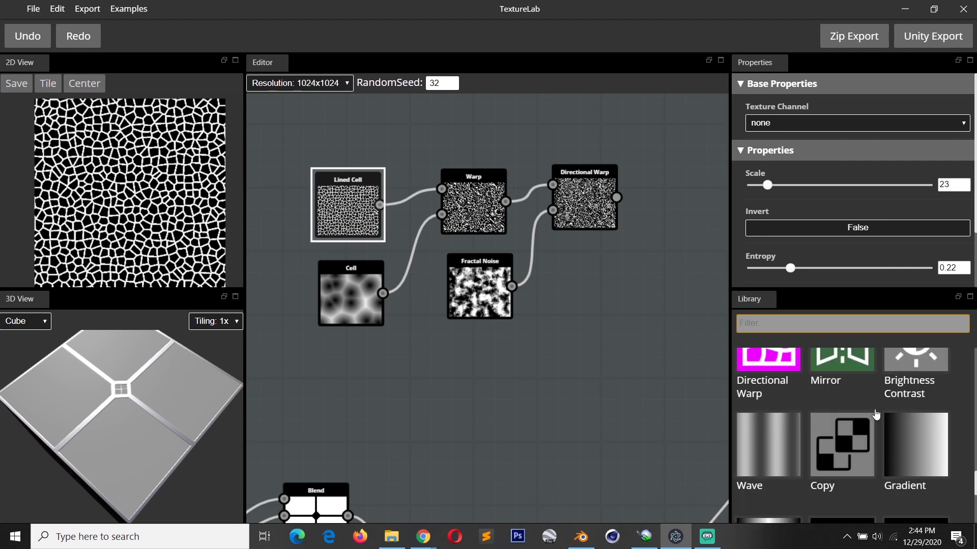
scroll(876, 414, "down", 5)
left_click_drag(857, 407, 443, 189)
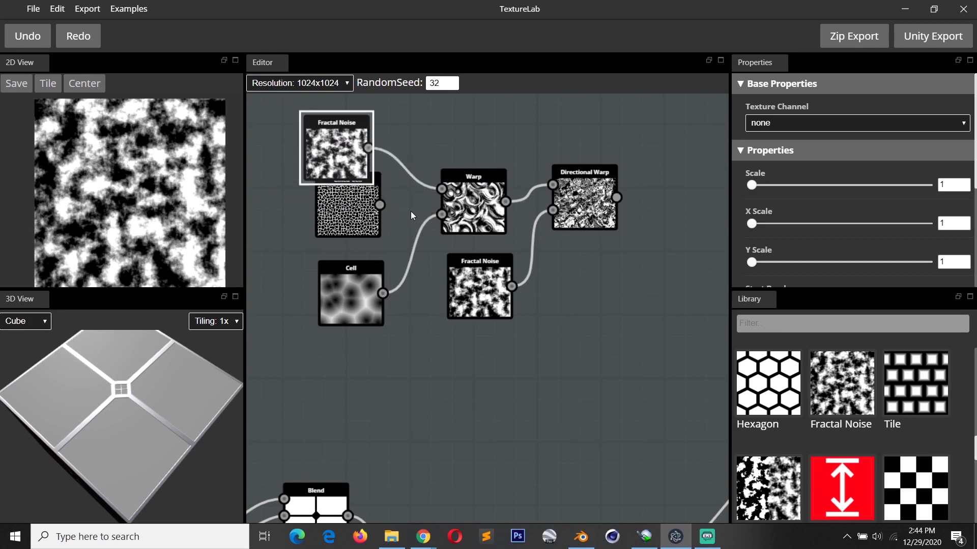
Lower the Directional Warp node's Intensity and select the Warp node for preview.
left_click(558, 211)
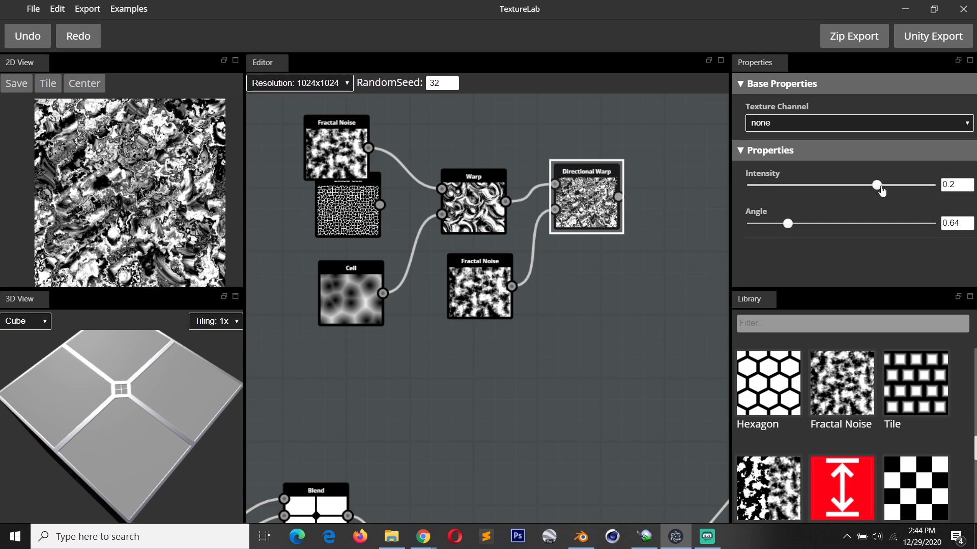
left_click_drag(882, 191, 824, 190)
left_click(488, 208)
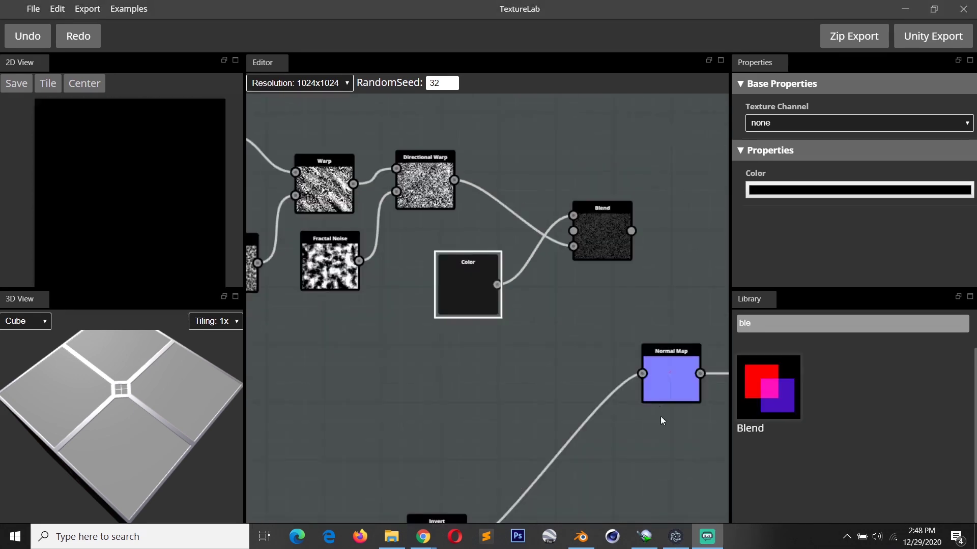
middle_click_drag(609, 337, 544, 241)
scroll(459, 308, "down", 3)
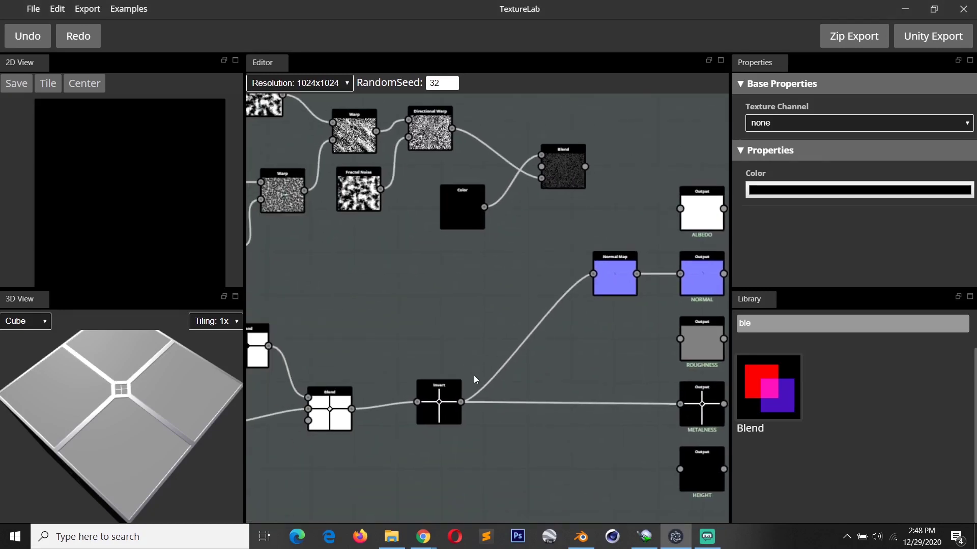
left_click(438, 397)
scroll(460, 308, "up", 2)
scroll(458, 309, "up", 1)
mouse_move(436, 308)
middle_mouse_down()
mouse_move(348, 305)
mouse_move(437, 313)
mouse_move(437, 323)
middle_mouse_up()
left_click(545, 122)
left_click(534, 129)
key("ctrl+d")
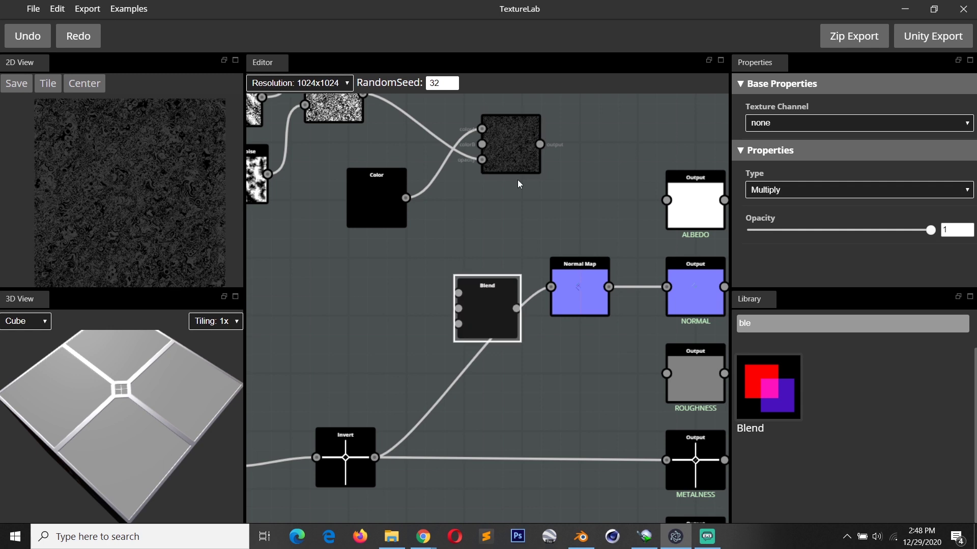
left_click(366, 201)
left_click_drag(367, 201, 328, 226)
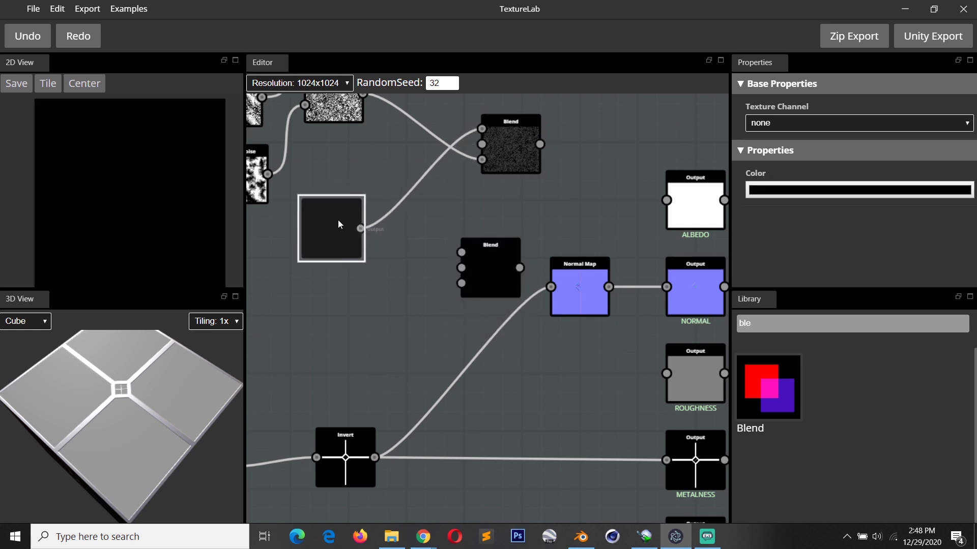
left_click(495, 264)
key("Delete")
Set the Color node feeding the Blend node to a pale yellow with hue 38 and saturation 96.
left_click(312, 246)
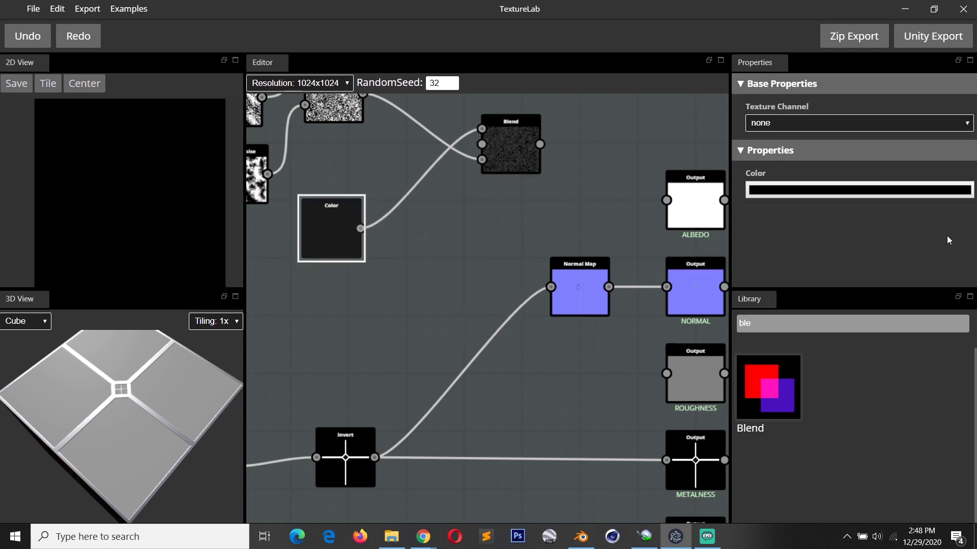
left_click(849, 191)
left_click(179, 97)
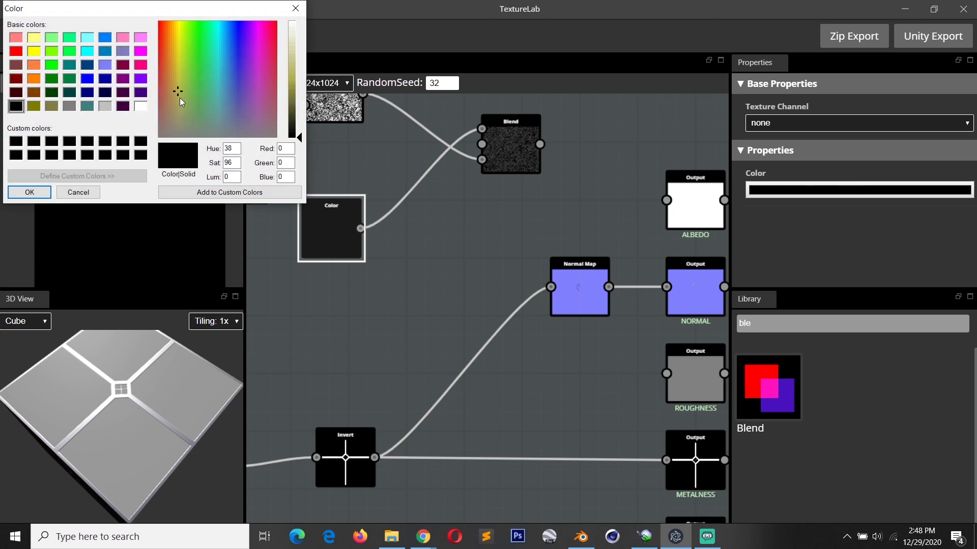
left_click(293, 54)
left_click(29, 193)
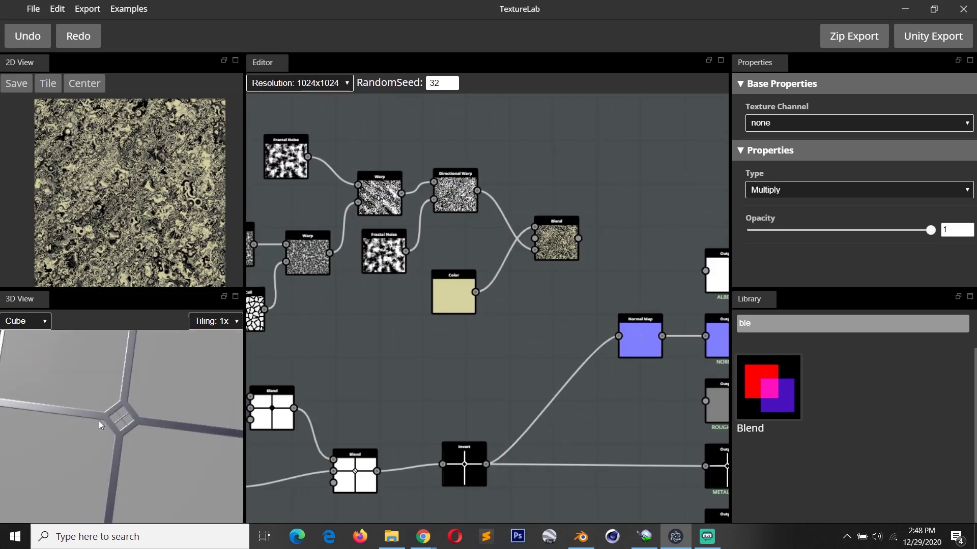
Using the library filters "check" and "mas", add a CheckerBoard node and a Mask node driven by it.
left_click_drag(768, 387, 441, 336)
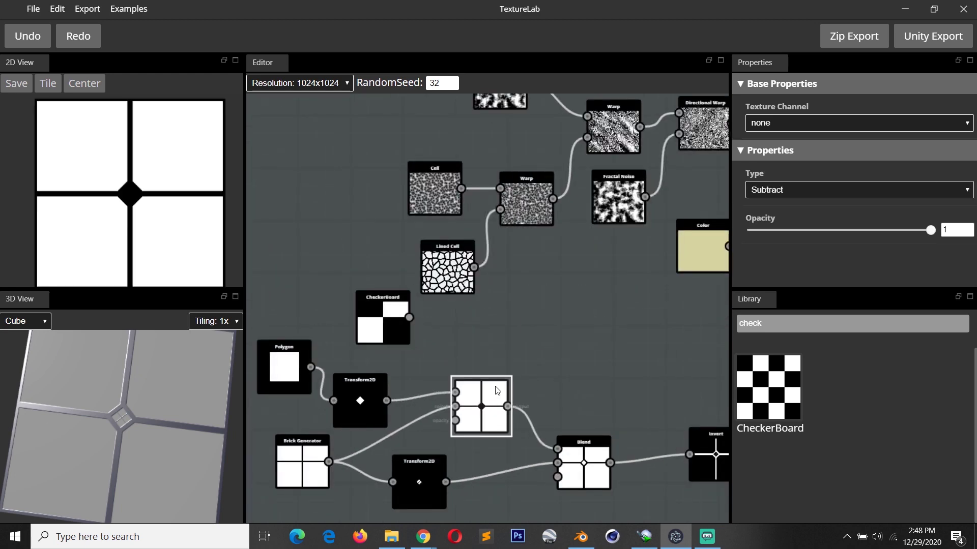
left_click(715, 257)
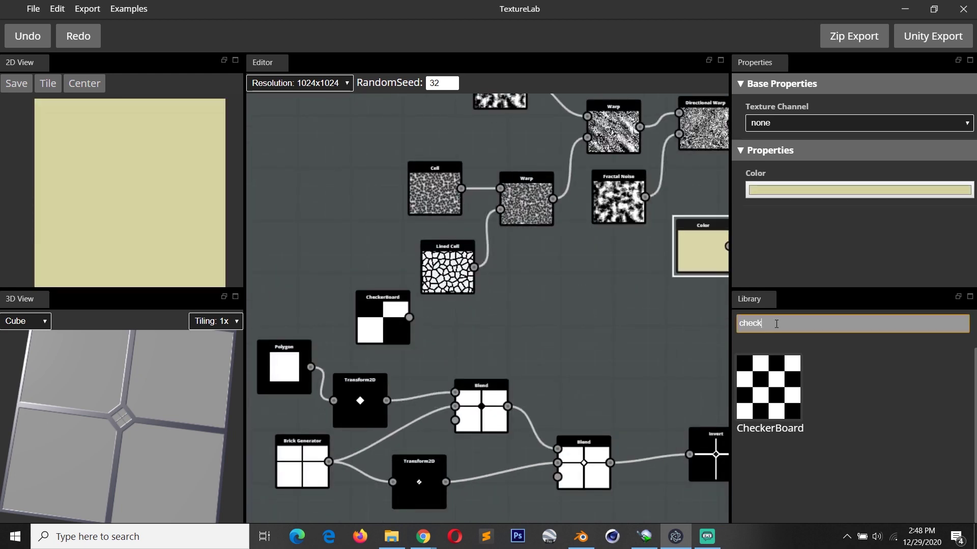
left_click_drag(769, 386, 523, 361)
scroll(574, 346, "down", 4)
left_click_drag(492, 349, 622, 356)
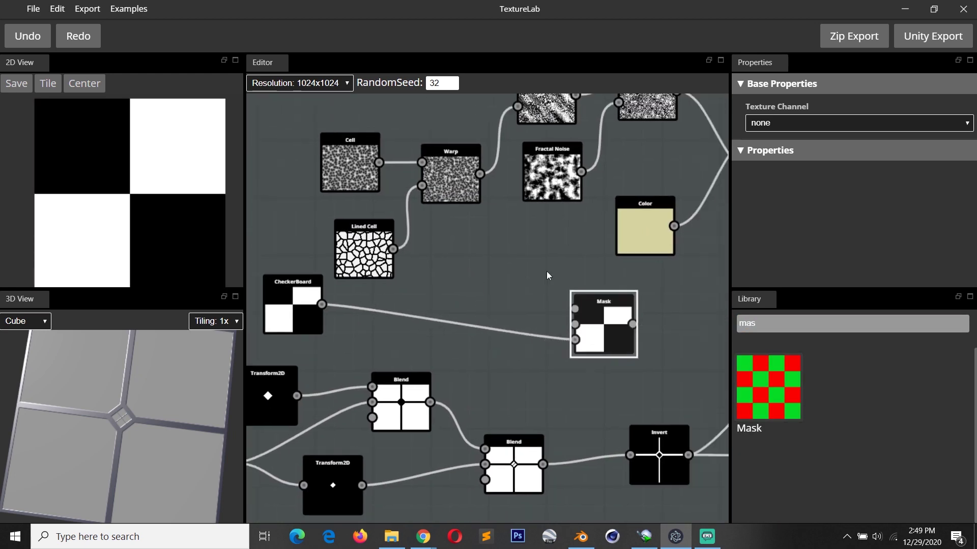
Place the pale yellow Color node beside the Mask node and connect it to the Mask's second texture input.
left_click_drag(639, 227, 499, 257)
scroll(499, 257, "up", 2)
left_click_drag(442, 240, 495, 306)
middle_click_drag(486, 320, 527, 310)
mouse_move(536, 298)
left_mouse_down()
mouse_move(562, 310)
mouse_move(535, 312)
left_mouse_up()
middle_click_drag(471, 335, 406, 334)
middle_click_drag(458, 355, 520, 319)
scroll(520, 319, "down", 2)
Duplicate the Mask node, feeding the copy the first Mask as its first texture and the upper tile Blend as its mask.
key("ctrl+c")
key("ctrl+v")
left_click_drag(540, 296, 656, 291)
scroll(523, 348, "up", 2)
left_click_drag(445, 196, 417, 195)
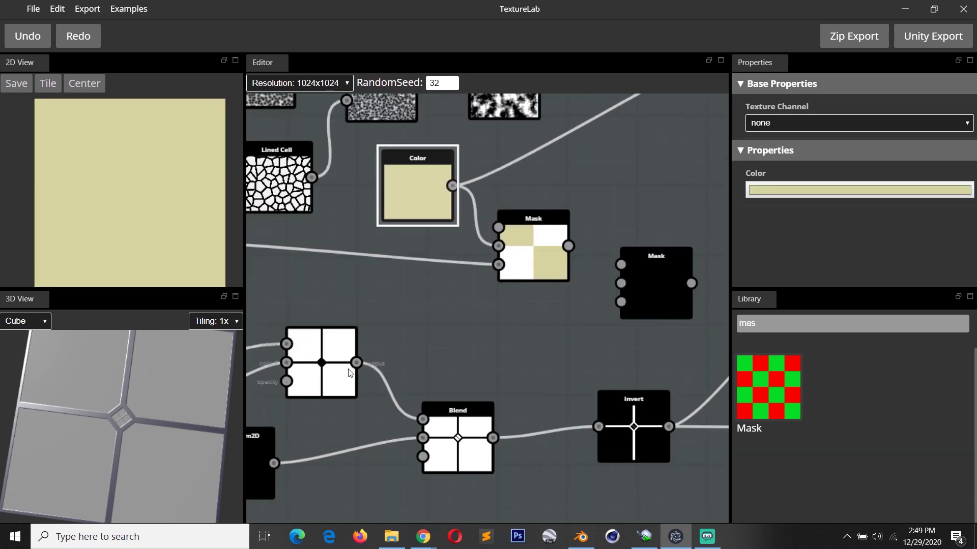
left_click_drag(356, 362, 621, 302)
left_click_drag(569, 246, 658, 300)
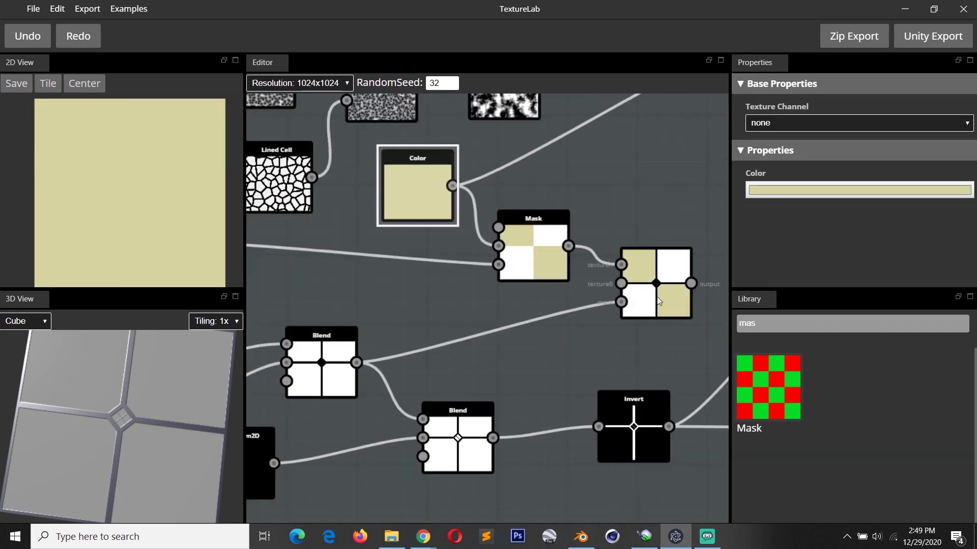
Duplicate the Color node, connect the copy to the second Mask's second texture input and set it to bright yellow-green.
key("ctrl+d")
left_click_drag(482, 298, 505, 350)
left_click_drag(544, 358, 598, 266)
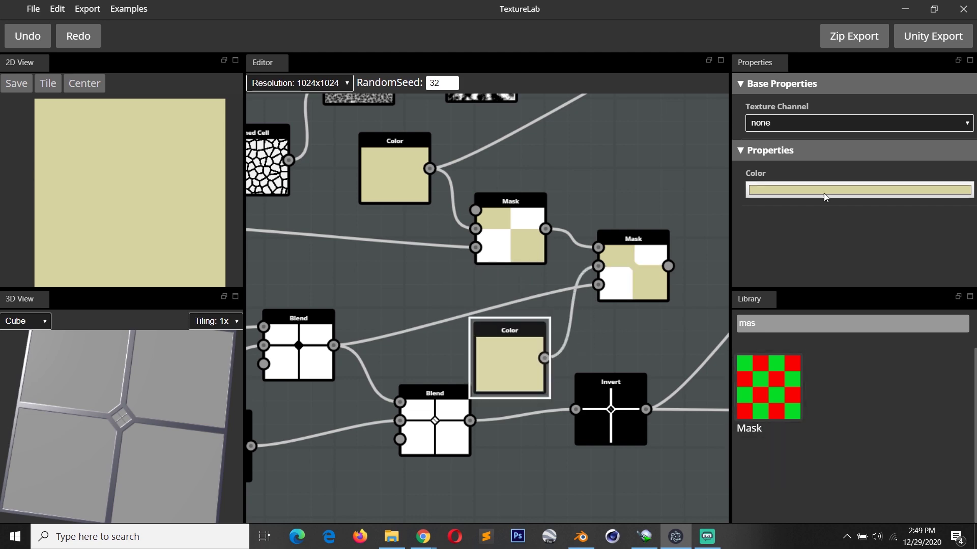
left_click(824, 190)
left_click(32, 198)
left_click(633, 266)
Reposition the marble Blend and second Mask nodes and feed the checkered Mask's output into the Blend's first color input.
scroll(662, 260, "down", 3)
middle_click_drag(702, 257, 465, 330)
left_click_drag(501, 172, 525, 214)
left_click_drag(430, 339, 444, 301)
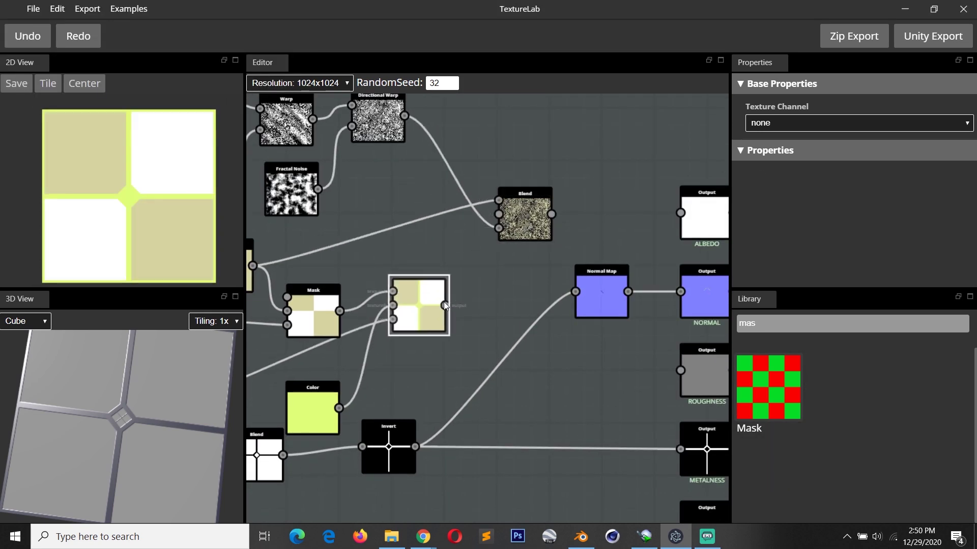
left_click_drag(496, 211, 499, 201)
left_click(534, 206)
scroll(431, 240, "up", 2)
scroll(379, 358, "down", 1)
middle_click_drag(379, 358, 500, 335)
left_click_drag(418, 305, 427, 273)
left_click_drag(534, 298, 575, 331)
left_click(439, 273)
Feed the marble Blend into the second Mask's first texture input and connect that Mask to the Albedo output.
middle_click_drag(511, 255, 518, 261)
left_click_drag(632, 191, 629, 188)
left_click_drag(652, 201, 505, 239)
left_click_drag(540, 241, 554, 321)
middle_click_drag(585, 328, 366, 306)
left_click_drag(363, 310, 430, 186)
left_click_drag(458, 190, 609, 180)
left_click_drag(127, 422, 150, 394)
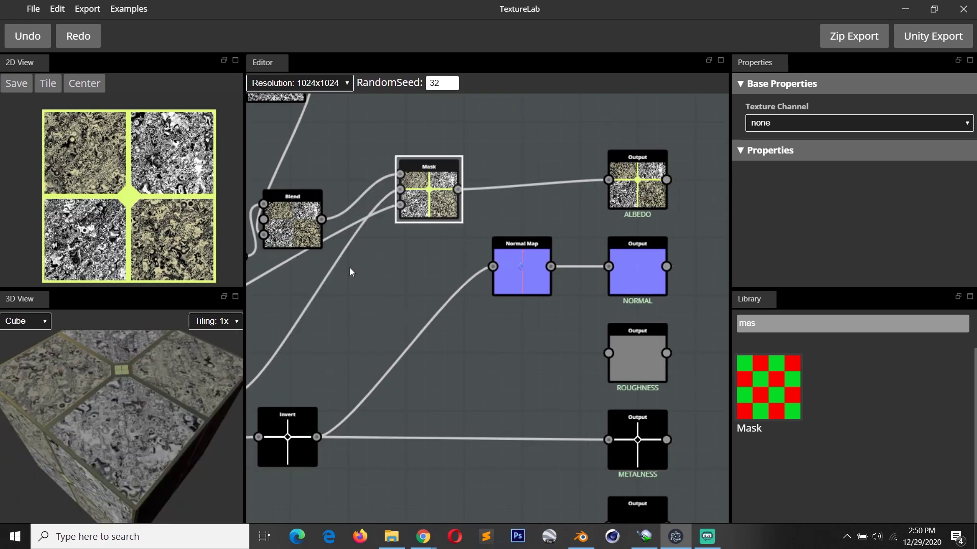
Rearrange the marble Blend after the Directional Warp node and the final Mask next to the Albedo output.
middle_click_drag(350, 267, 452, 369)
left_click(420, 273)
mouse_move(930, 228)
left_mouse_down()
mouse_move(823, 243)
mouse_move(930, 229)
left_mouse_up()
left_click(524, 283)
left_click_drag(421, 272, 454, 244)
left_click_drag(529, 287, 584, 309)
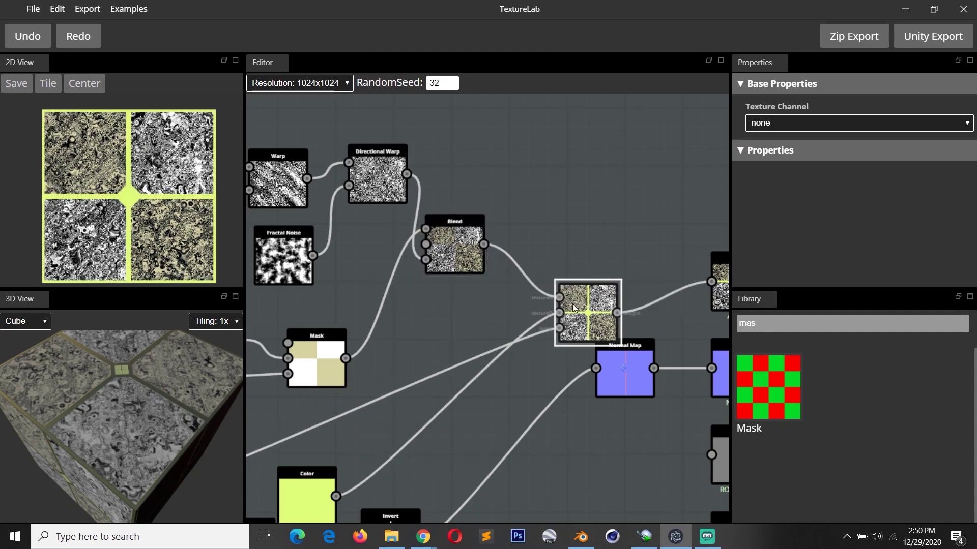
middle_click_drag(513, 295, 523, 241)
mouse_move(567, 242)
left_mouse_down()
mouse_move(523, 209)
mouse_move(566, 243)
left_mouse_up()
middle_click_drag(600, 234, 488, 266)
left_click_drag(488, 284, 539, 270)
left_click_drag(349, 226, 358, 193)
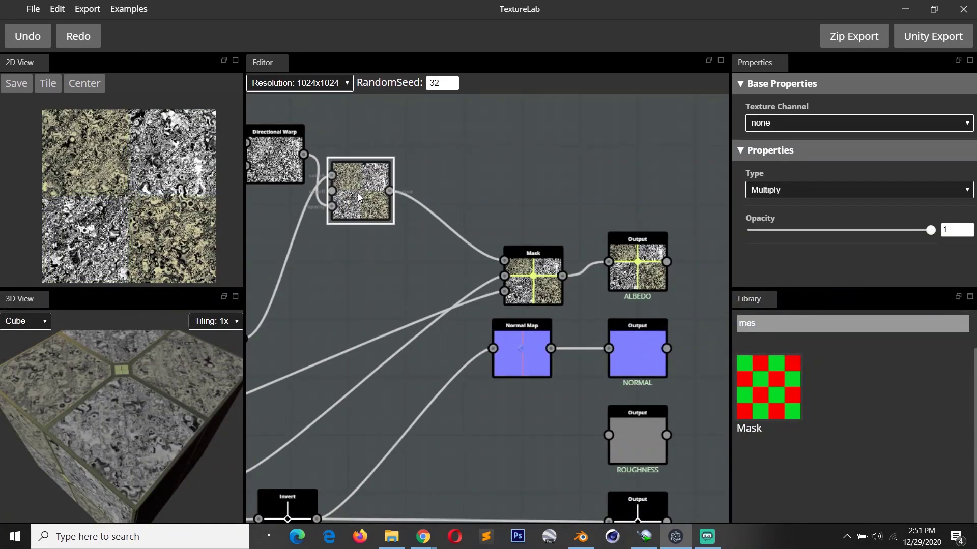
Duplicate the marble Blend node, place the copy after the Directional Warp node and feed the Directional Warp output into it.
key("ctrl+c")
key("ctrl+v")
left_click_drag(475, 235, 511, 173)
left_click_drag(361, 194, 440, 255)
left_click_drag(509, 176, 368, 188)
left_click_drag(304, 154, 340, 172)
left_click_drag(413, 270, 412, 271)
middle_click_drag(387, 275, 424, 283)
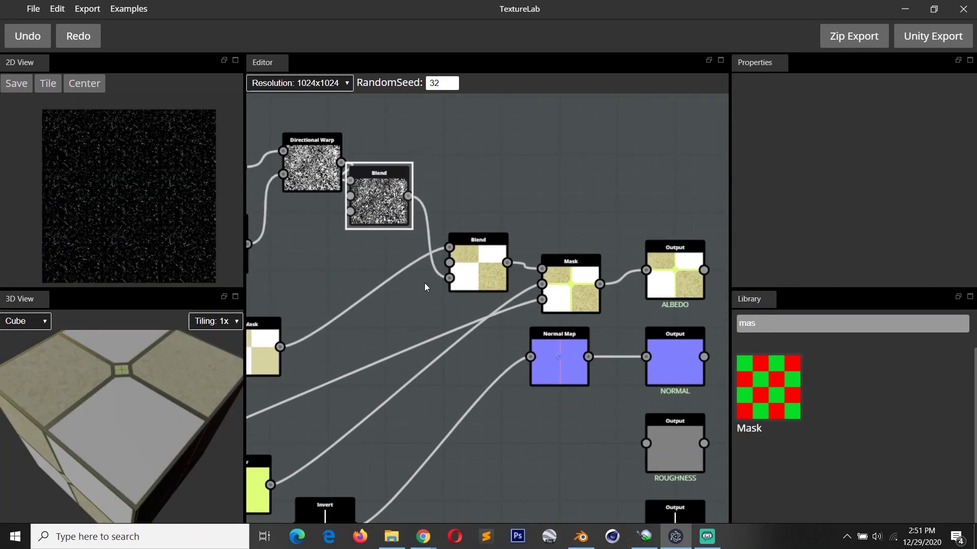
Undo the last changes, connect the new Blend's output to the marble Blend's opacity input and preview both Blend nodes.
key("ctrl+z")
left_click(31, 37)
left_click_drag(407, 196, 449, 278)
left_click(463, 257)
left_click(465, 166)
left_click_drag(444, 170, 389, 216)
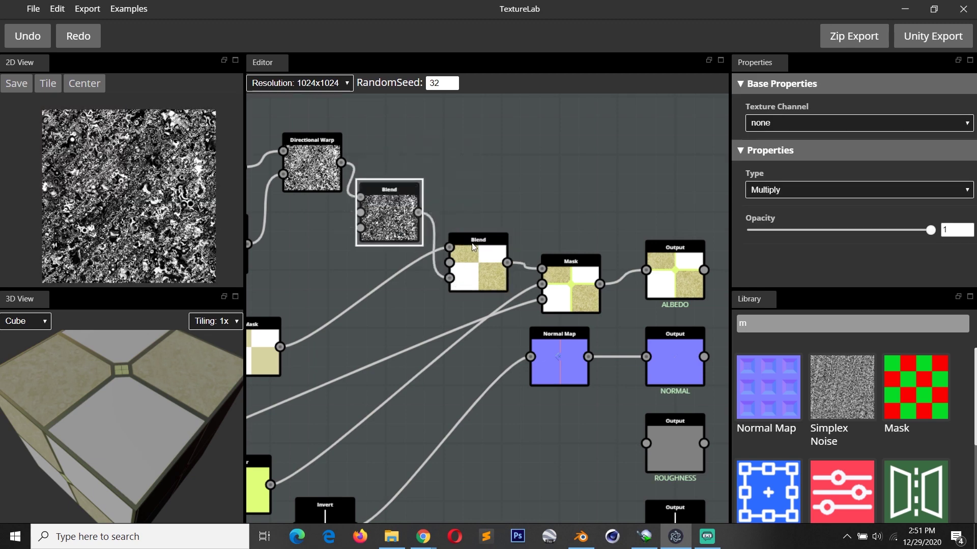
left_click(478, 264)
left_click(389, 216)
left_click(478, 265)
left_click_drag(198, 407, 167, 408)
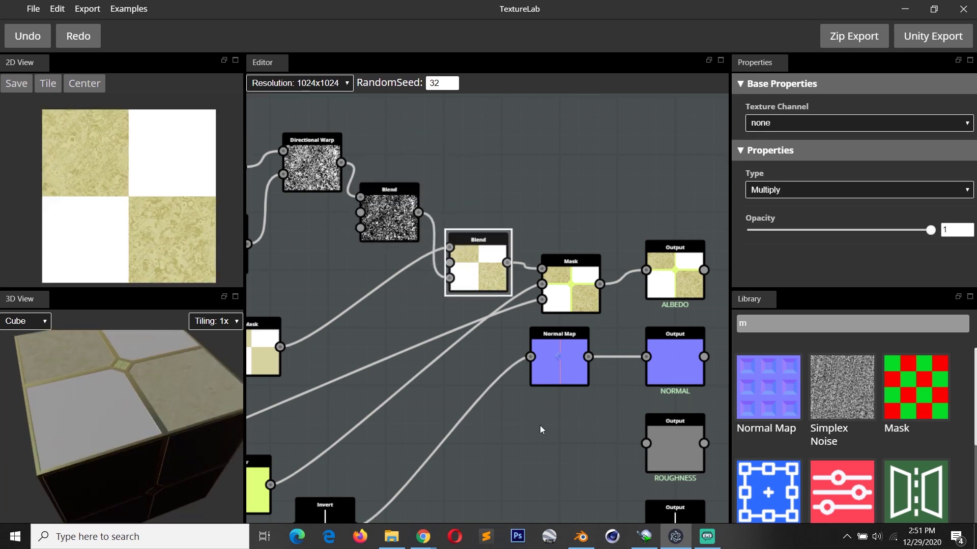
Set the Roughness output's Default Color to dark gray, RGB 54, 54, 54, and check the cube preview.
middle_click_drag(645, 499, 529, 345)
left_click(545, 298)
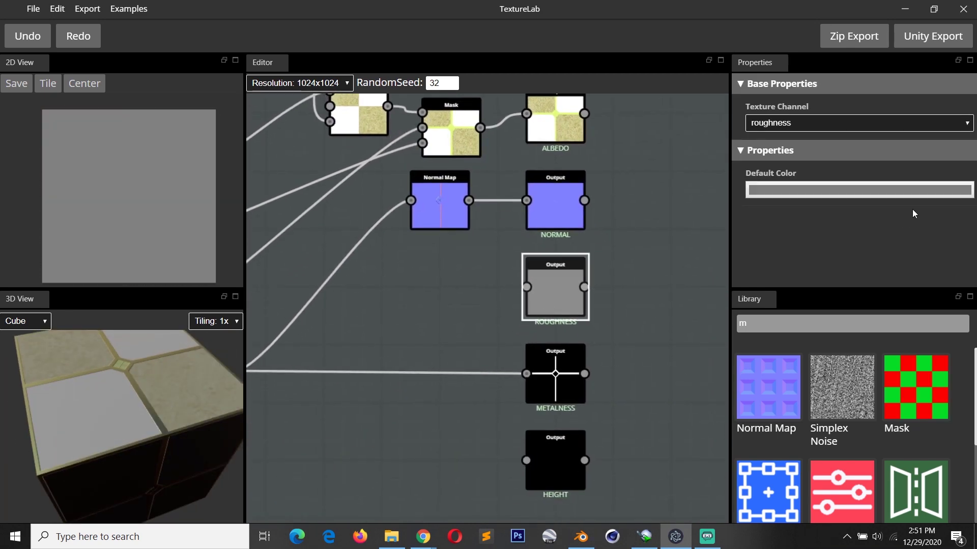
left_click(905, 188)
left_click(297, 113)
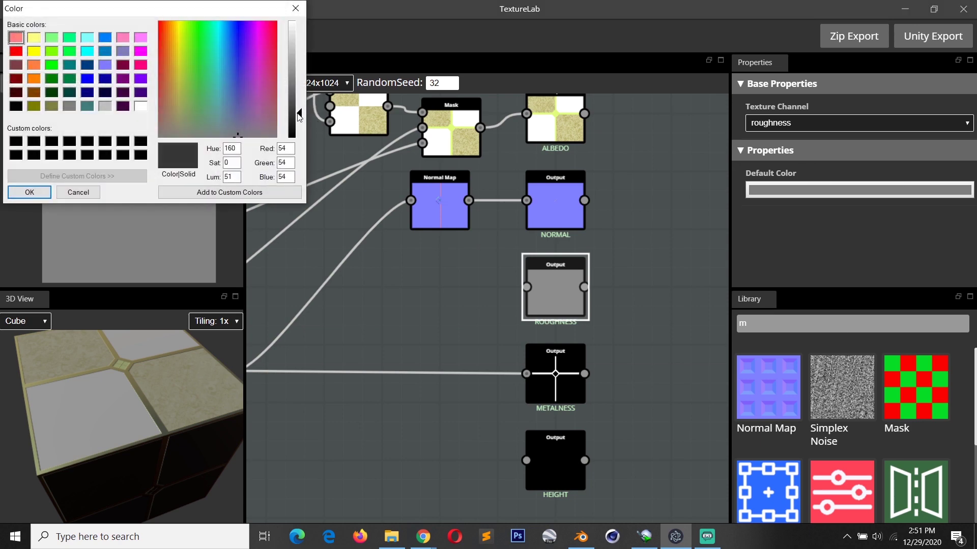
left_click(32, 194)
left_click_drag(97, 403, 194, 384)
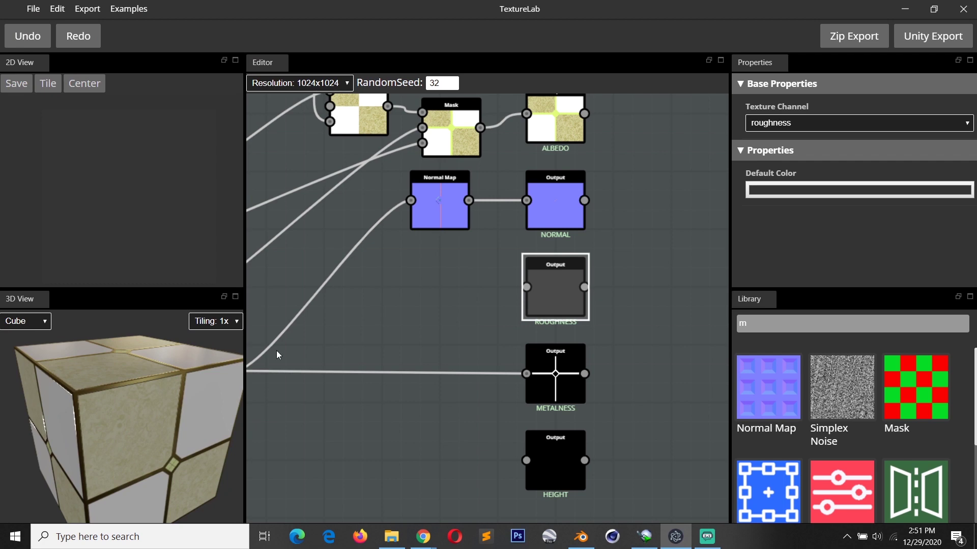
Connect the Directional Warp node's output to the Roughness output.
scroll(465, 406, "down", 3)
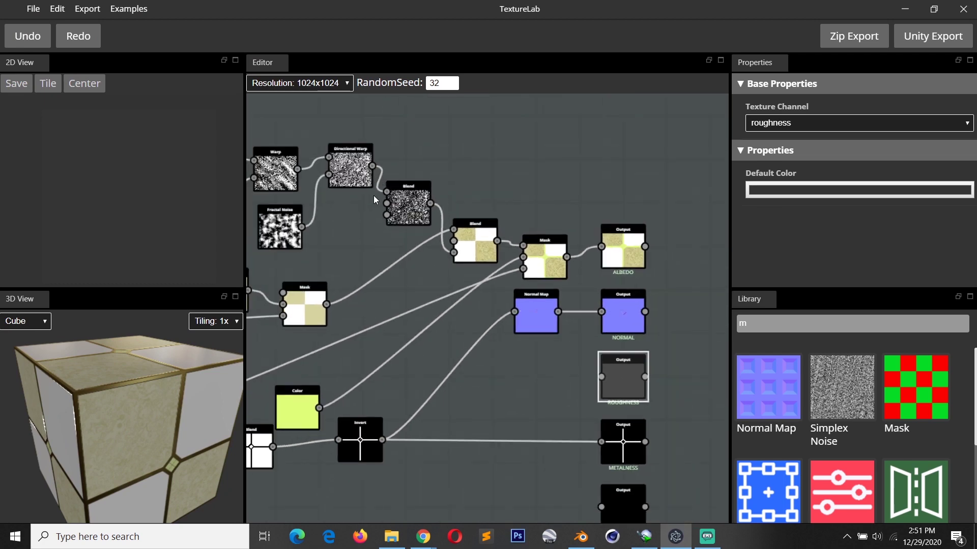
left_click(378, 176)
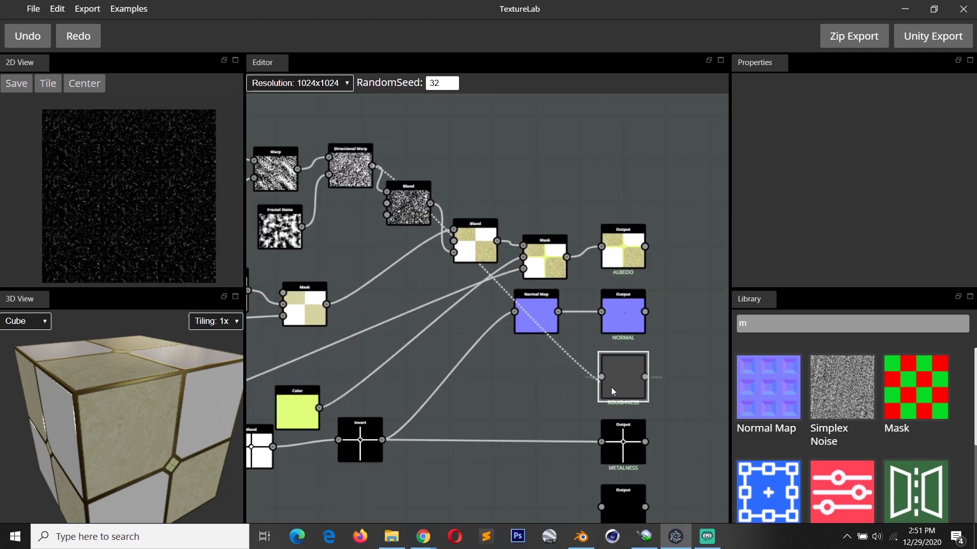
left_click_drag(612, 386, 603, 383)
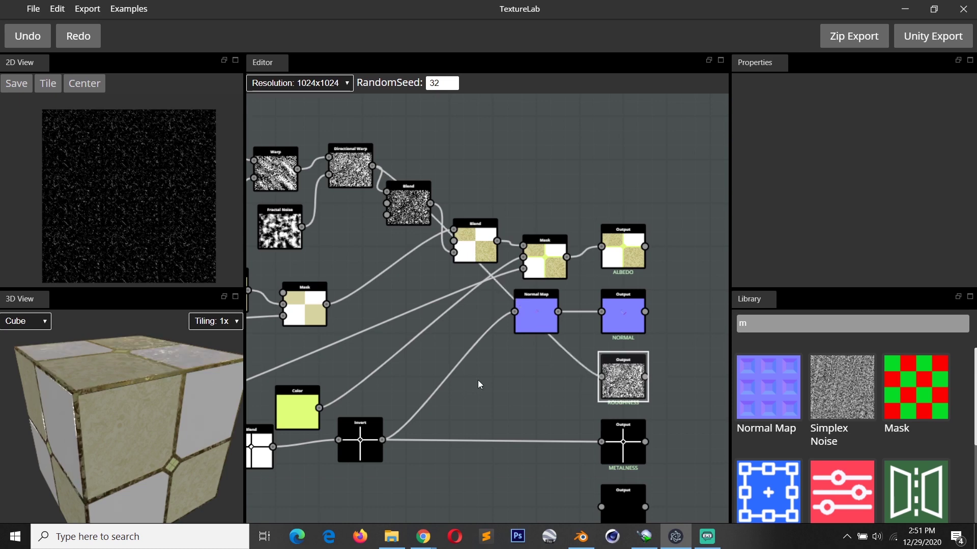
Inspect the textured cube from several sides in the 3D preview and open the export options.
left_click_drag(173, 397, 159, 419)
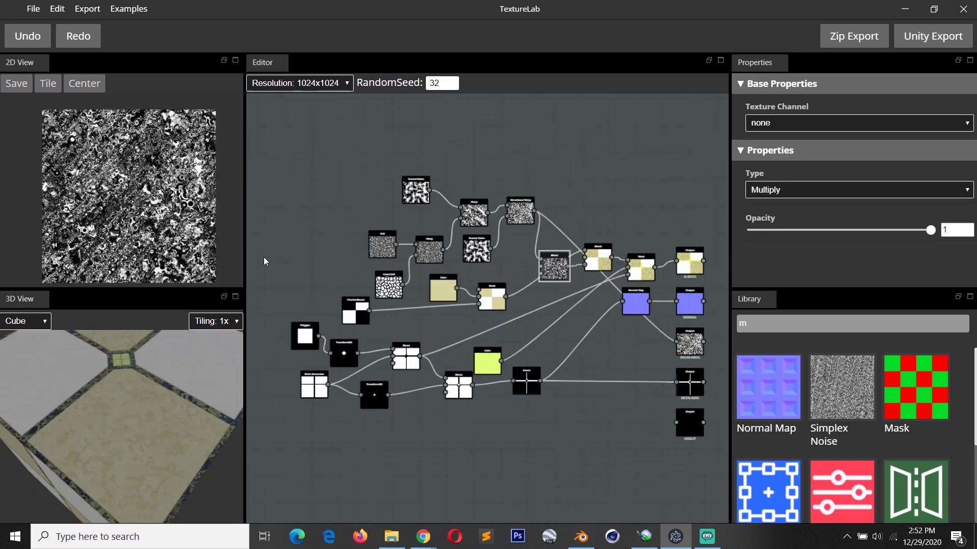
left_click_drag(150, 391, 358, 386)
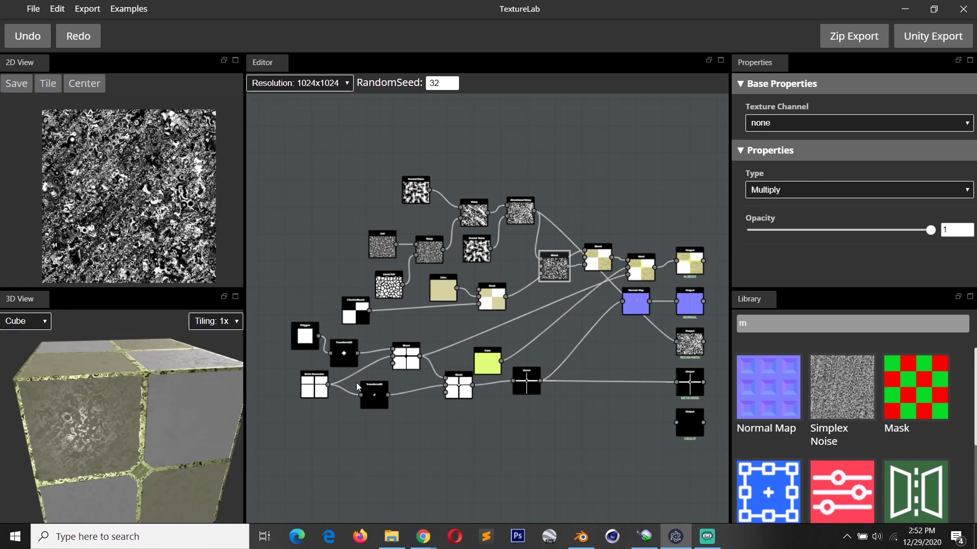
left_click(89, 11)
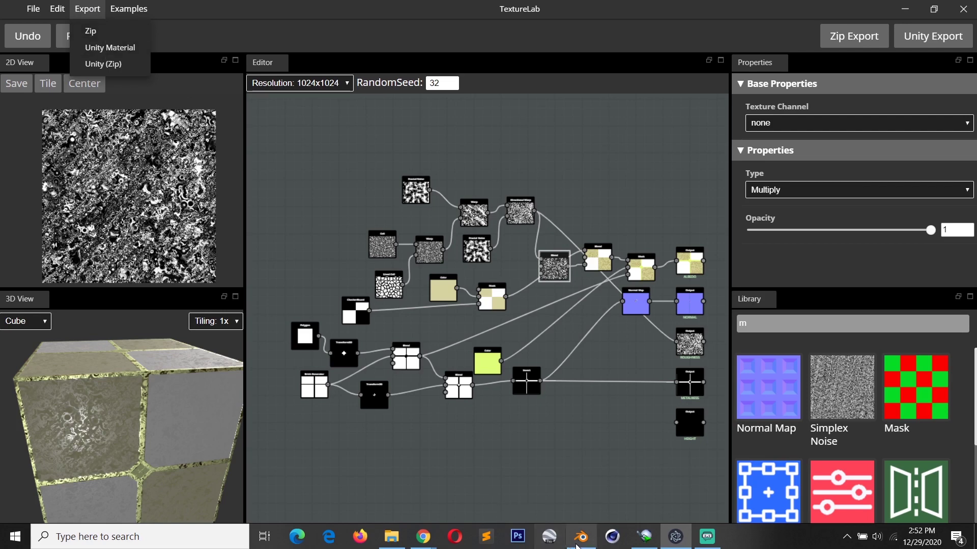
Switch to Blender to examine the marble tiles on the cube, and return to TextureLab to inspect the node graph.
left_click(580, 543)
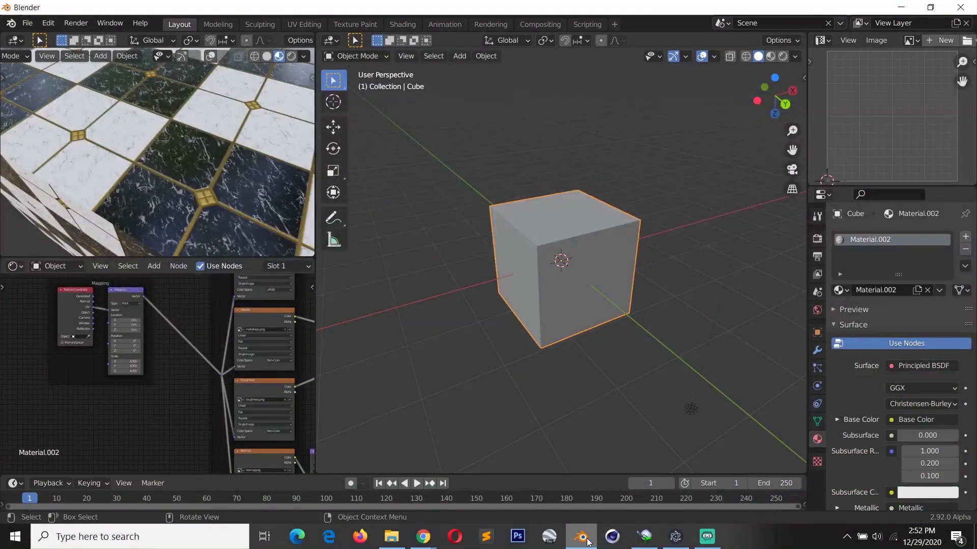
scroll(40, 145, "down", 8)
scroll(130, 155, "up", 6)
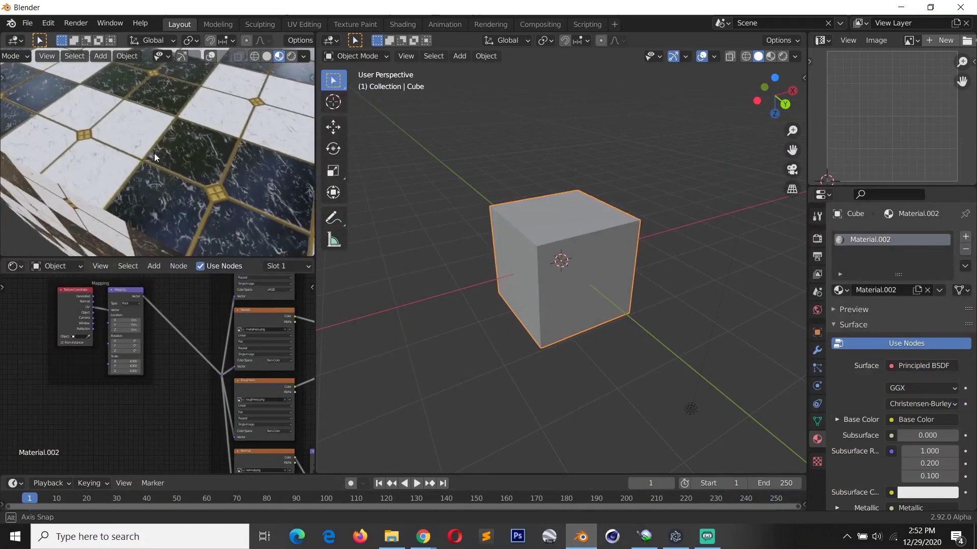
middle_click_drag(153, 158, 196, 155)
scroll(174, 162, "down", 6)
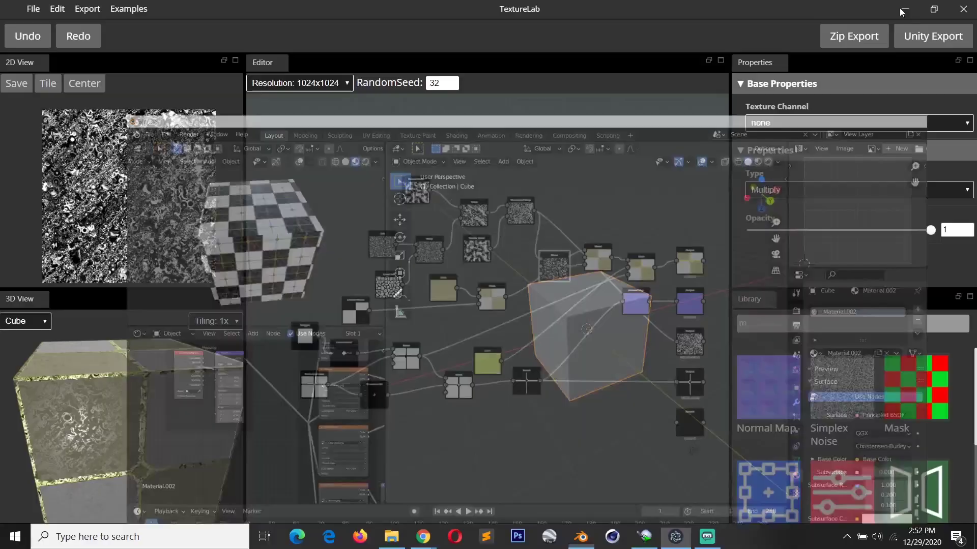
scroll(379, 296, "up", 5)
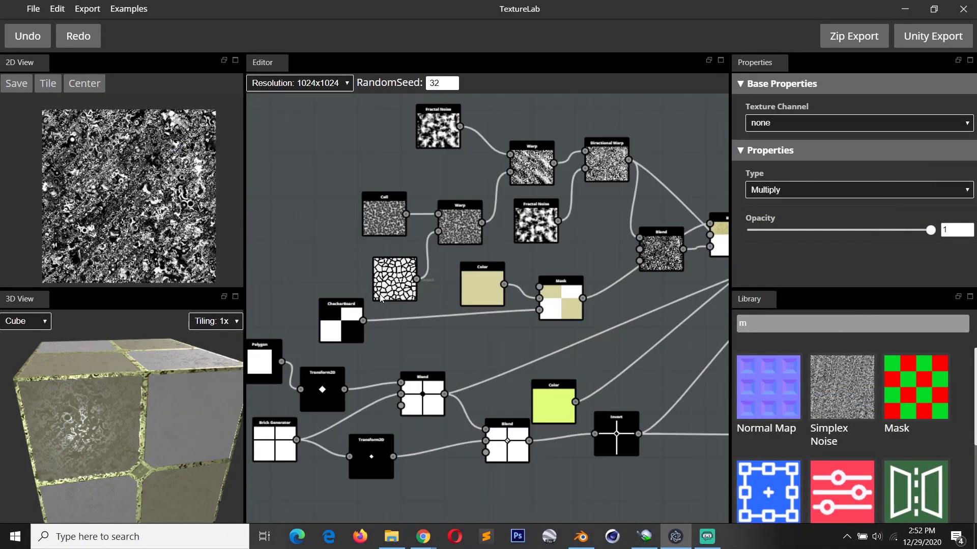
scroll(421, 322, "up", 1)
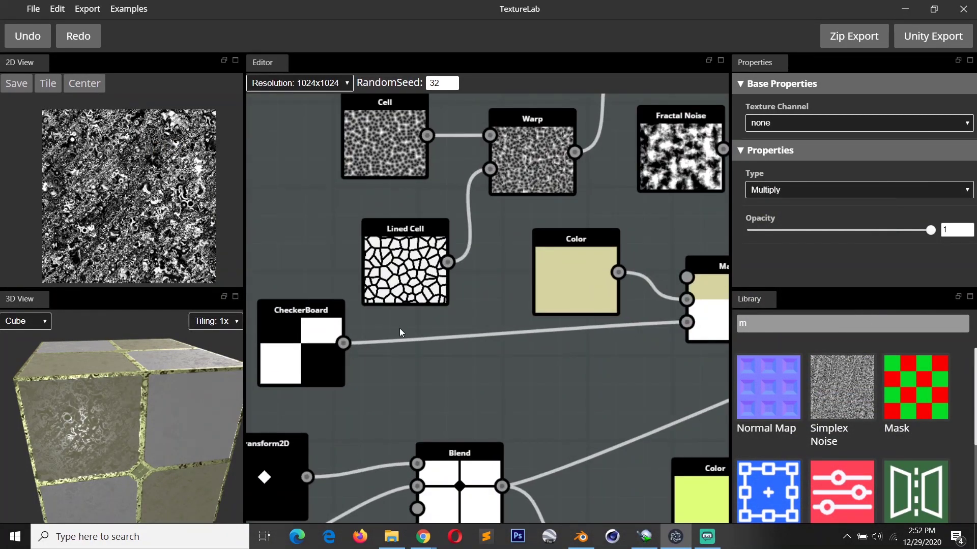